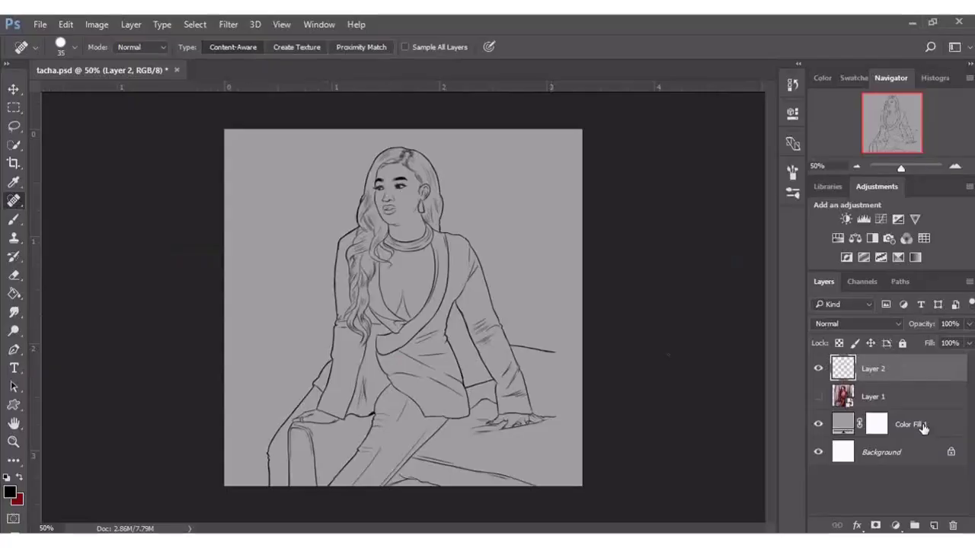
# Rename the line-art layer Layer 2 to 'outline'
pyautogui.doubleClick(872, 370)
pyautogui.write('outline')
pyautogui.press('Return')
# Add a new layer named 'cloth detail' above outline and select the Brush tool
pyautogui.click(934, 525)
pyautogui.doubleClick(872, 369)
pyautogui.write('cloth')
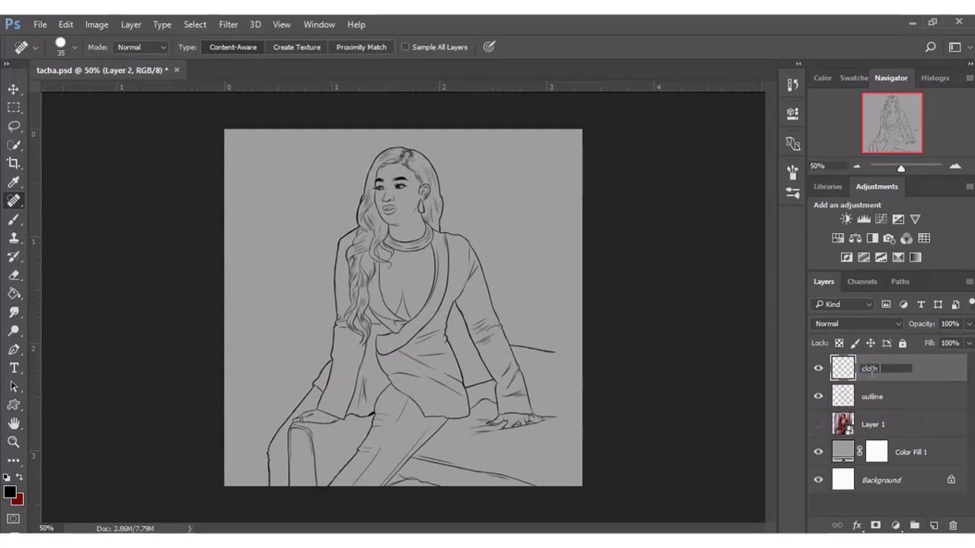
pyautogui.write(' detail')
pyautogui.press('Return')
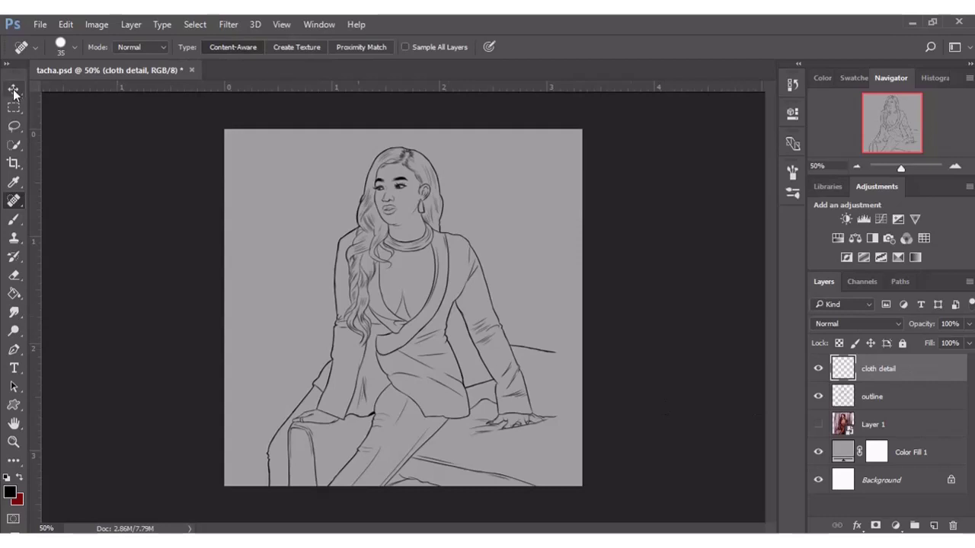
pyautogui.click(14, 219)
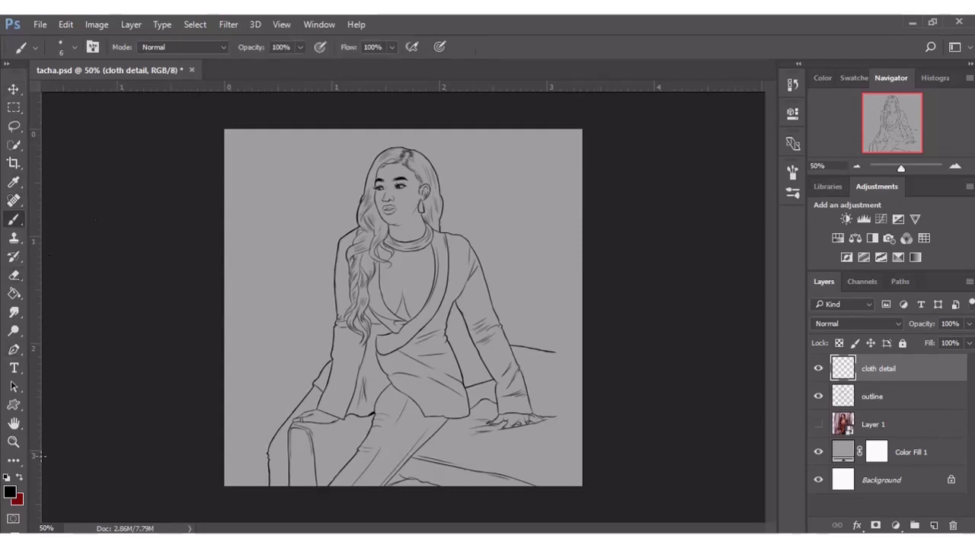
# Show Layer 1, zoom to 191% on the sleeve, and set a size-5 brush on cloth detail
pyautogui.click(818, 424)
pyautogui.moveTo(901, 167); pyautogui.dragTo(911, 166)
pyautogui.moveTo(891, 114); pyautogui.dragTo(888, 126)
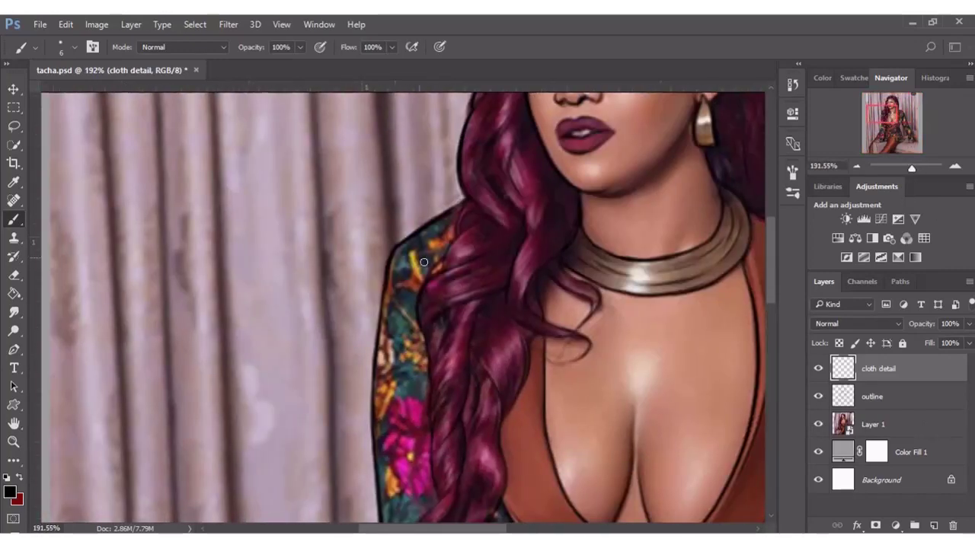
pyautogui.click(851, 428)
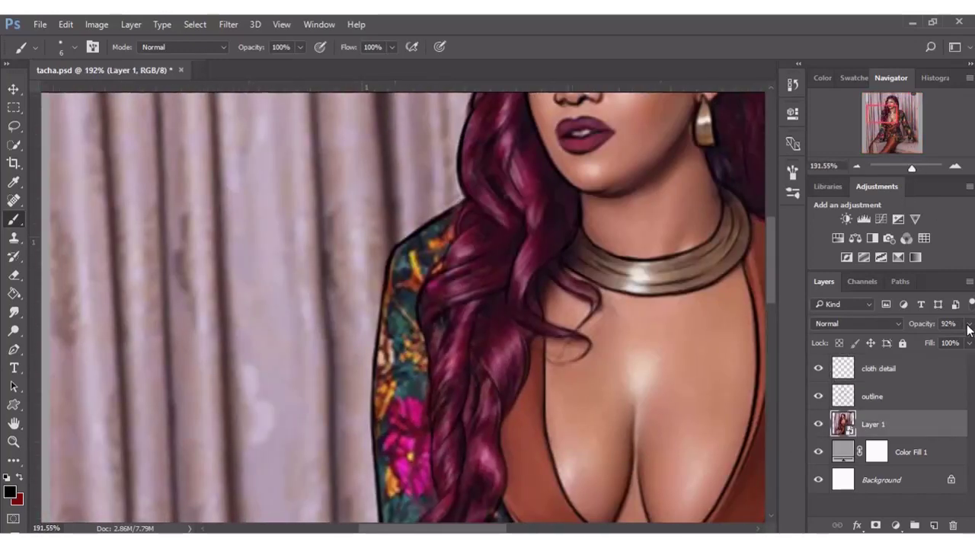
pyautogui.click(893, 379)
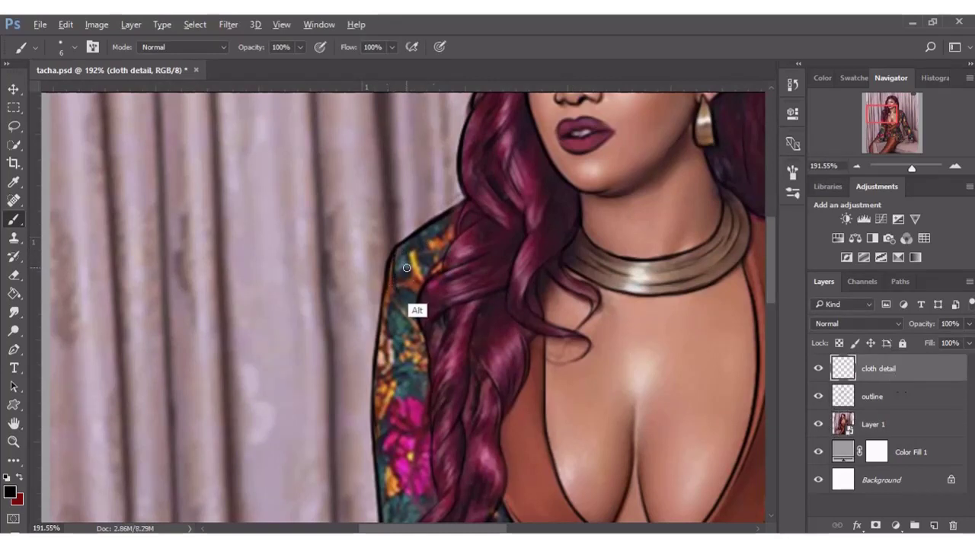
pyautogui.press('[')
# Paint darker detail strokes along the upper left sleeve's edge
pyautogui.moveTo(386, 366); pyautogui.dragTo(380, 407)
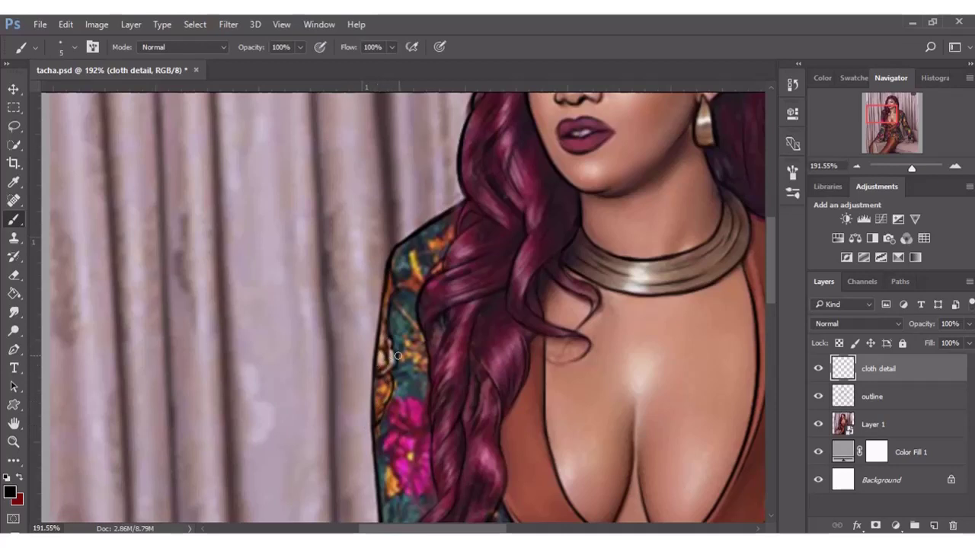
pyautogui.moveTo(385, 383); pyautogui.dragTo(381, 401)
pyautogui.moveTo(411, 258); pyautogui.dragTo(411, 290)
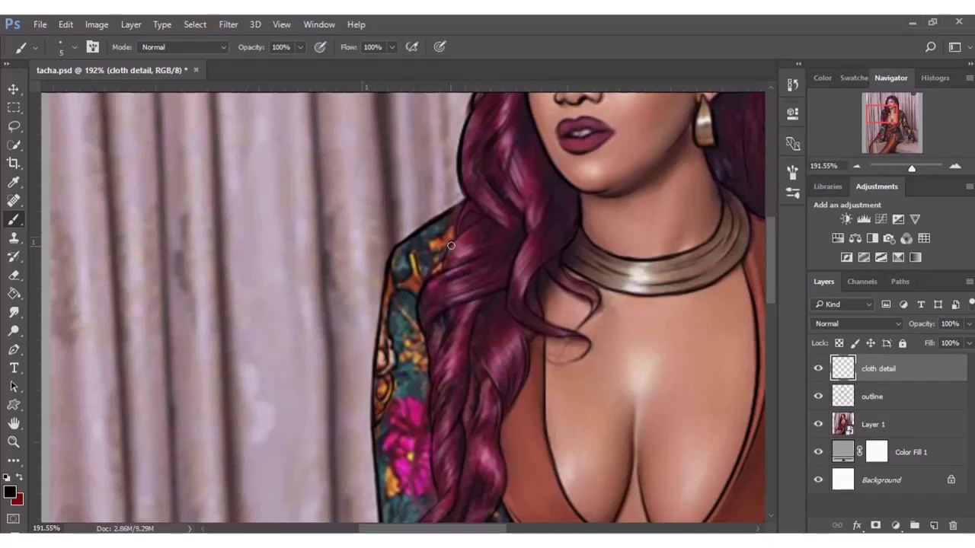
pyautogui.moveTo(419, 326); pyautogui.dragTo(428, 347)
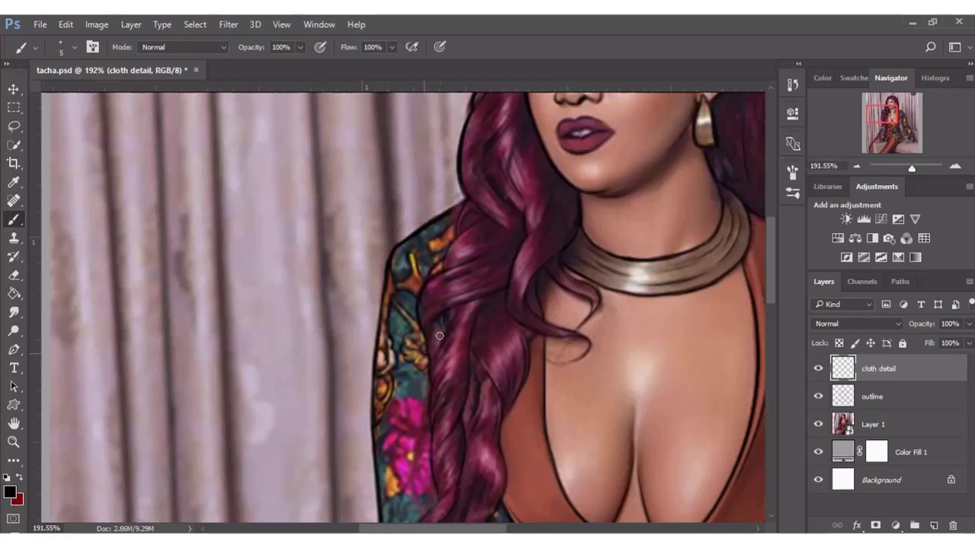
pyautogui.moveTo(772, 283); pyautogui.dragTo(772, 312)
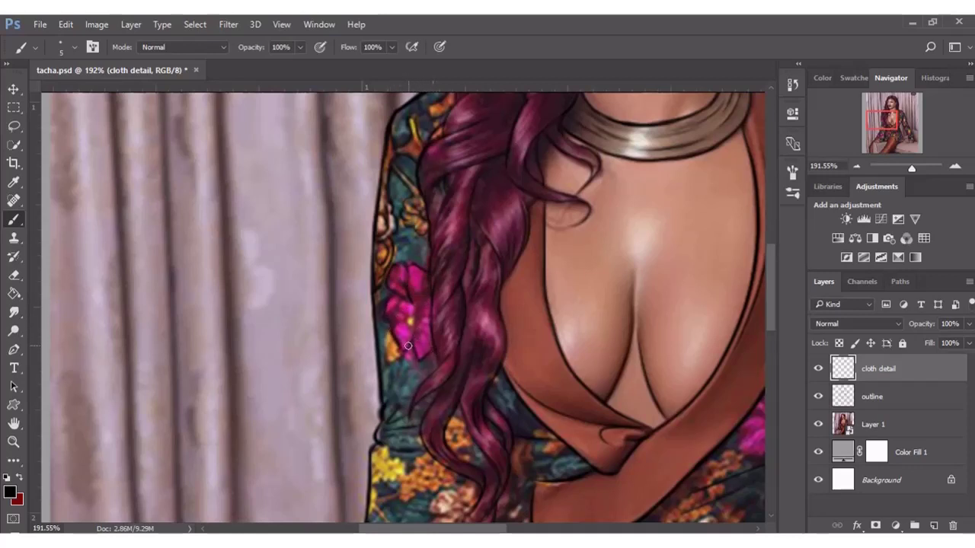
# Paint dark strokes on the pink and yellow sleeve flowers and along the dress edge
pyautogui.moveTo(426, 300); pyautogui.dragTo(421, 323)
pyautogui.scroll(-3, 759, 322)
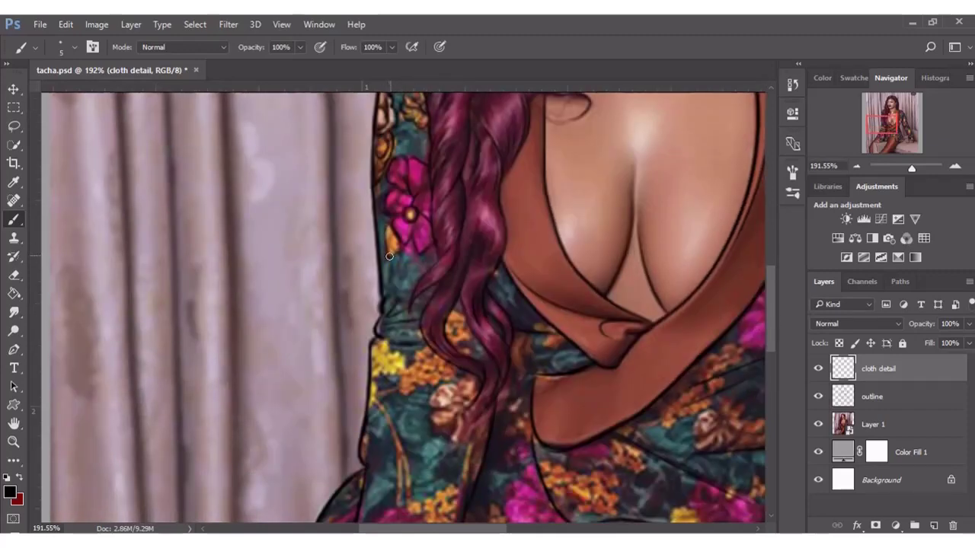
pyautogui.scroll(-3, 778, 319)
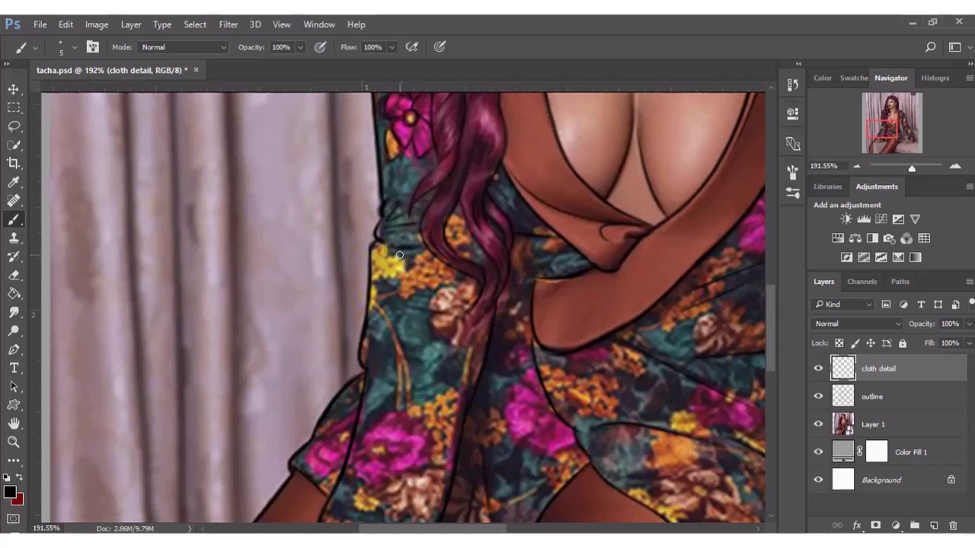
pyautogui.moveTo(396, 263); pyautogui.dragTo(390, 277)
pyautogui.moveTo(367, 301); pyautogui.dragTo(368, 306)
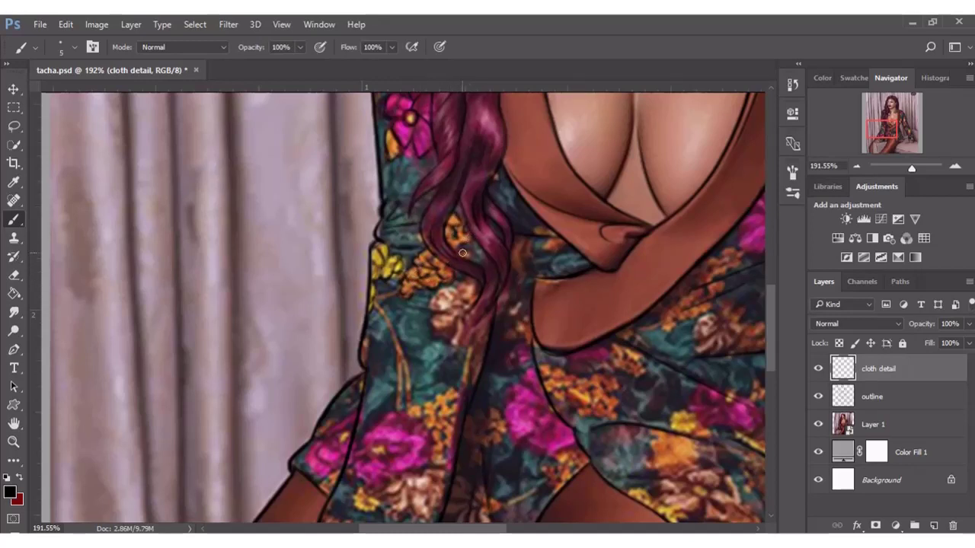
# Compare against the illustration, then add light highlights to the flower petals
pyautogui.click(818, 424)
pyautogui.moveTo(770, 306); pyautogui.dragTo(775, 329)
pyautogui.moveTo(450, 182); pyautogui.dragTo(448, 201)
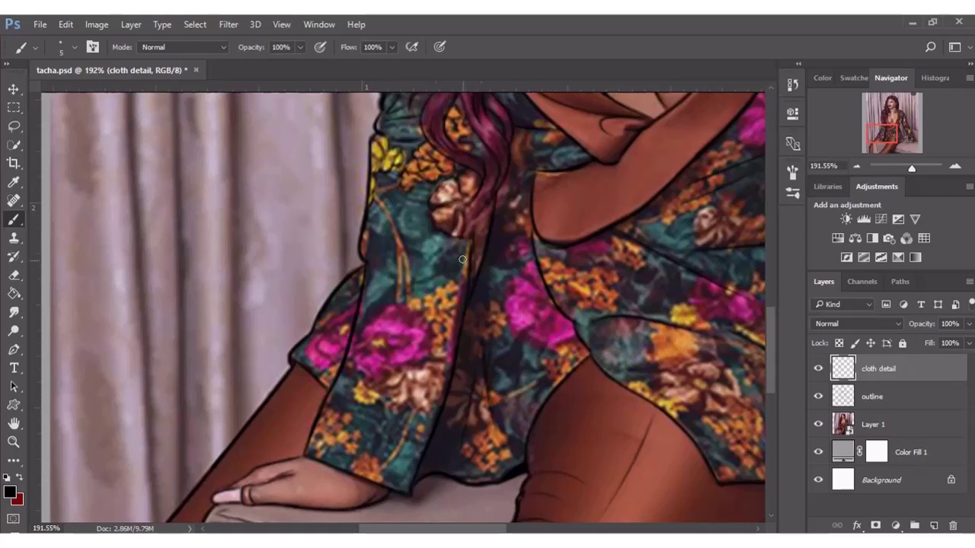
# Draw thin dark lines down the sleeve edge and around the pink flower
pyautogui.moveTo(457, 282); pyautogui.dragTo(457, 339)
pyautogui.moveTo(380, 201); pyautogui.dragTo(404, 297)
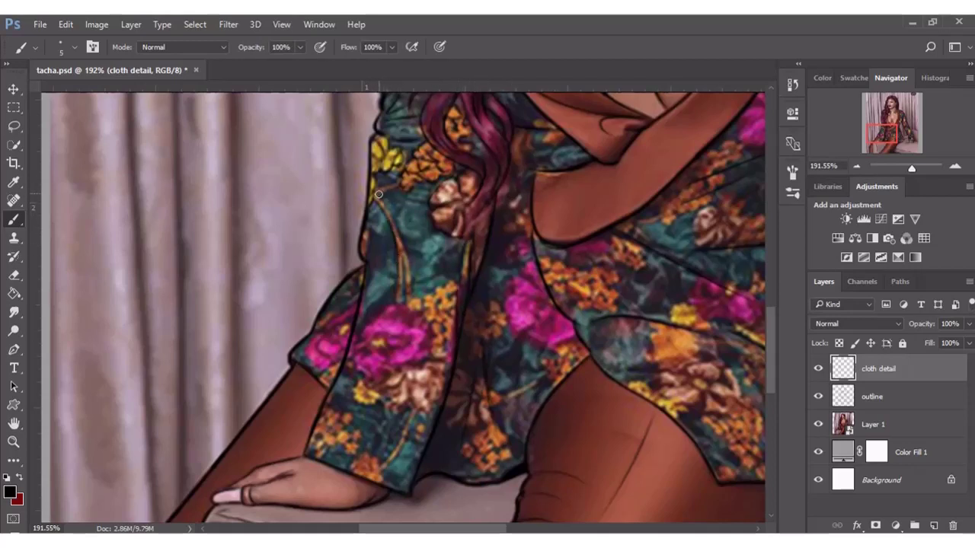
pyautogui.moveTo(378, 194); pyautogui.dragTo(410, 301)
pyautogui.moveTo(341, 362); pyautogui.dragTo(410, 359)
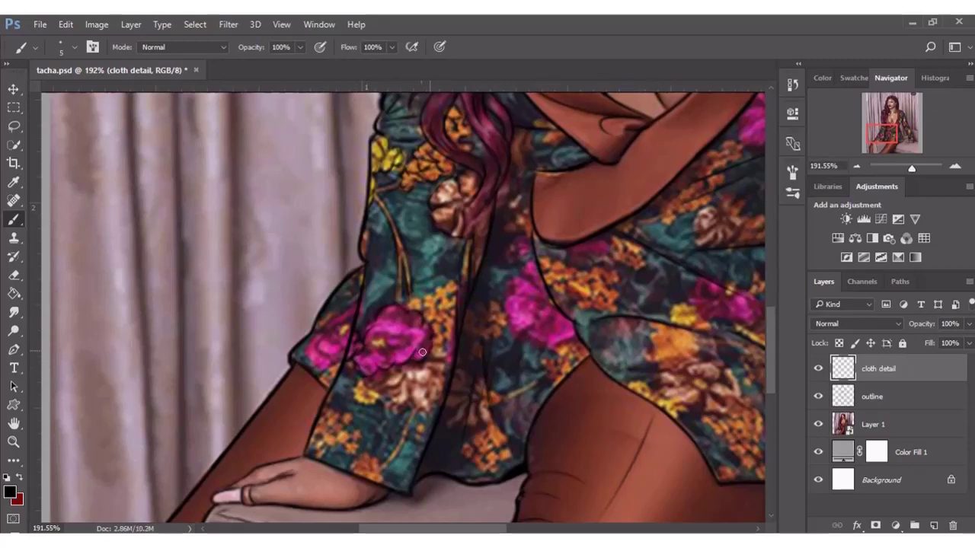
pyautogui.moveTo(410, 359)
pyautogui.mouseDown()
pyautogui.moveTo(404, 334)
pyautogui.moveTo(376, 361)
pyautogui.moveTo(446, 313)
pyautogui.moveTo(454, 294)
pyautogui.mouseUp()
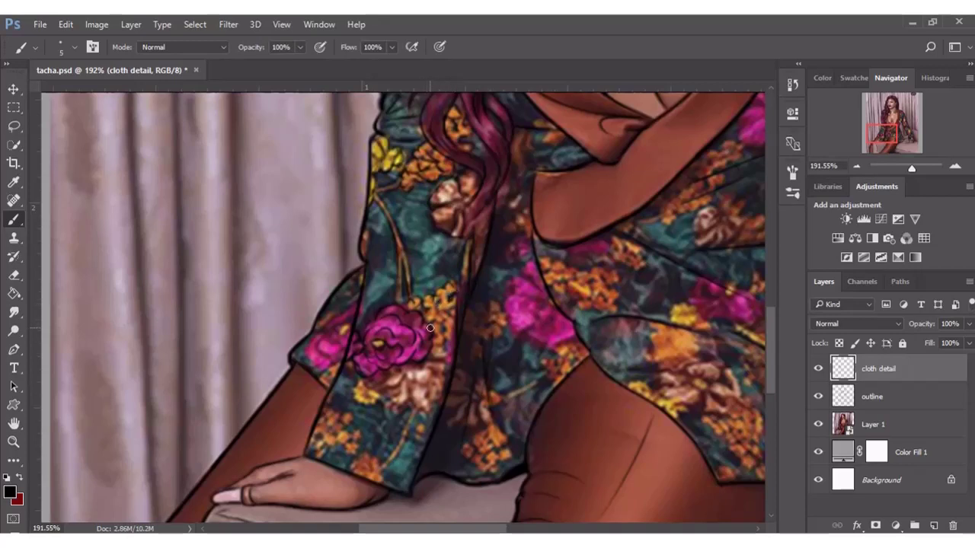
# Add dark detail to the orange and beige blossoms, teal fabric and sleeve hem
pyautogui.moveTo(443, 322)
pyautogui.mouseDown()
pyautogui.moveTo(453, 320)
pyautogui.moveTo(428, 415)
pyautogui.mouseUp()
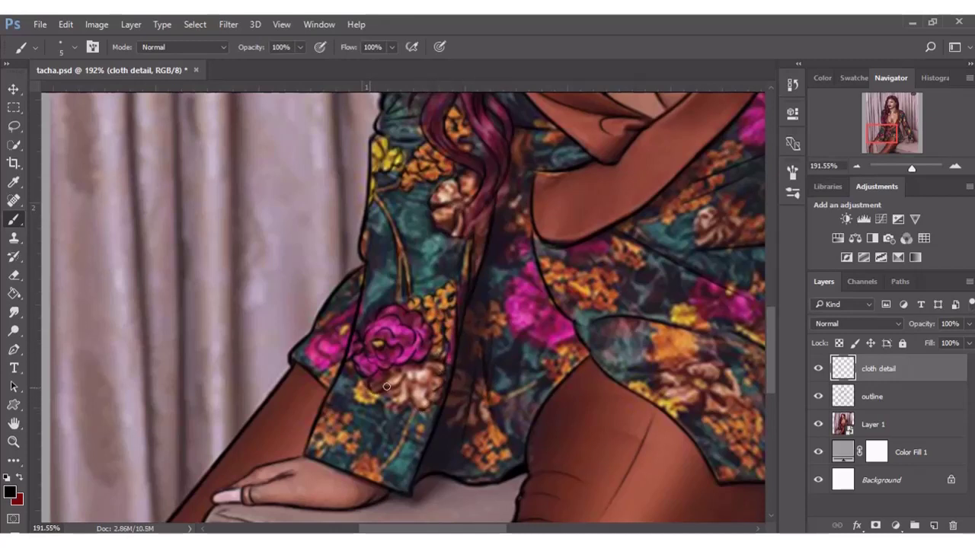
pyautogui.moveTo(387, 387)
pyautogui.mouseDown()
pyautogui.moveTo(414, 386)
pyautogui.moveTo(404, 386)
pyautogui.moveTo(423, 361)
pyautogui.mouseUp()
pyautogui.moveTo(367, 390); pyautogui.dragTo(367, 387)
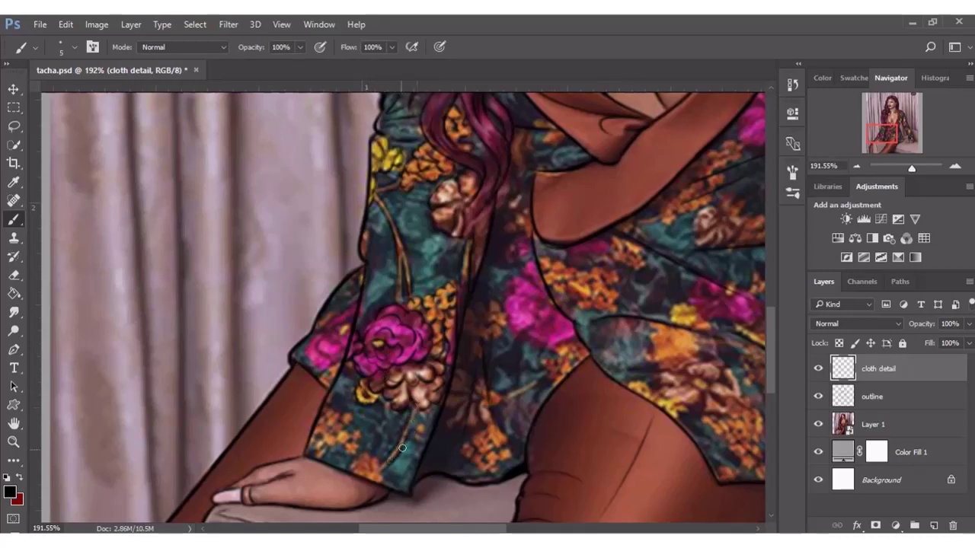
pyautogui.moveTo(416, 430); pyautogui.dragTo(422, 406)
pyautogui.moveTo(364, 473); pyautogui.dragTo(377, 463)
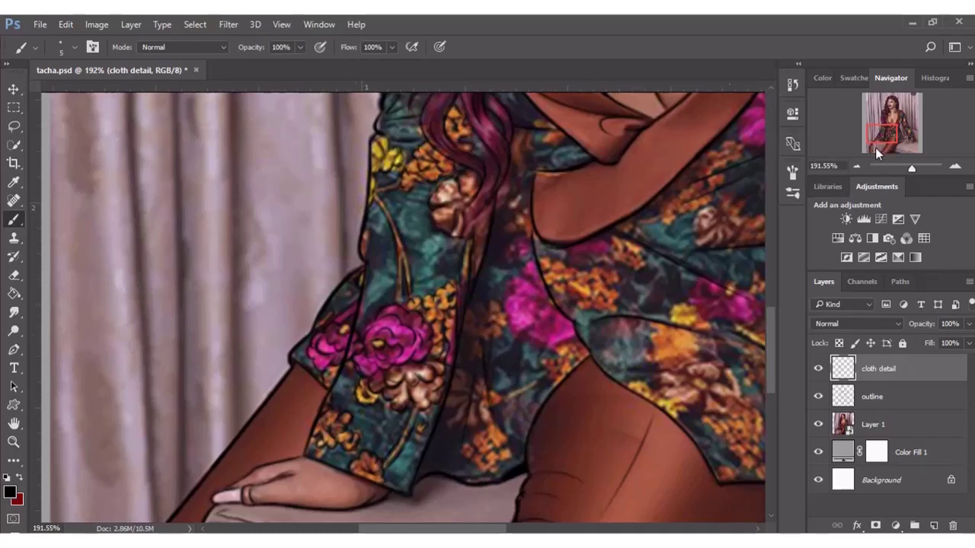
pyautogui.moveTo(881, 141)
pyautogui.mouseDown()
pyautogui.moveTo(887, 121)
pyautogui.moveTo(891, 137)
pyautogui.mouseUp()
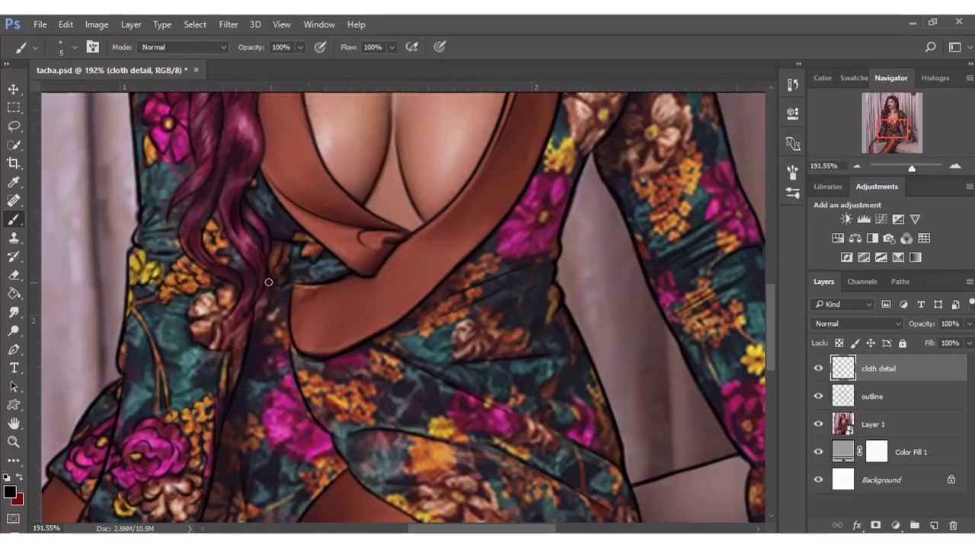
# Dab small dark and orange strokes on the dress front and lower sleeve fabric
pyautogui.moveTo(268, 336); pyautogui.dragTo(280, 344)
pyautogui.scroll(-3, 770, 294)
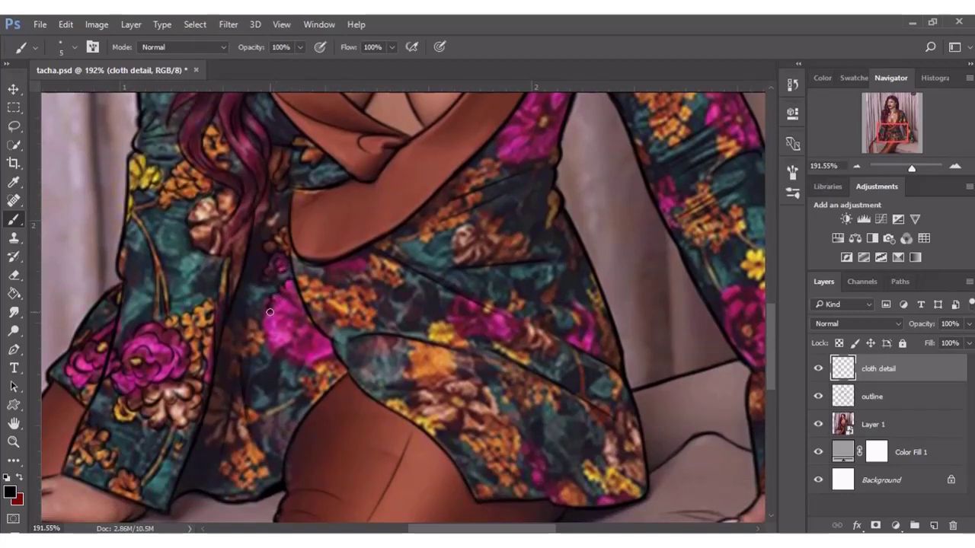
pyautogui.moveTo(283, 345); pyautogui.dragTo(316, 366)
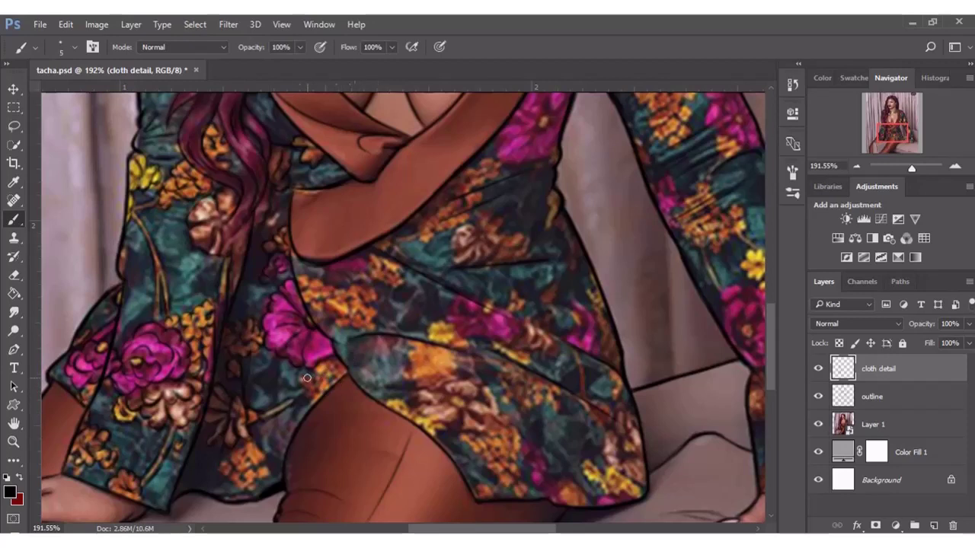
pyautogui.moveTo(317, 379); pyautogui.dragTo(330, 385)
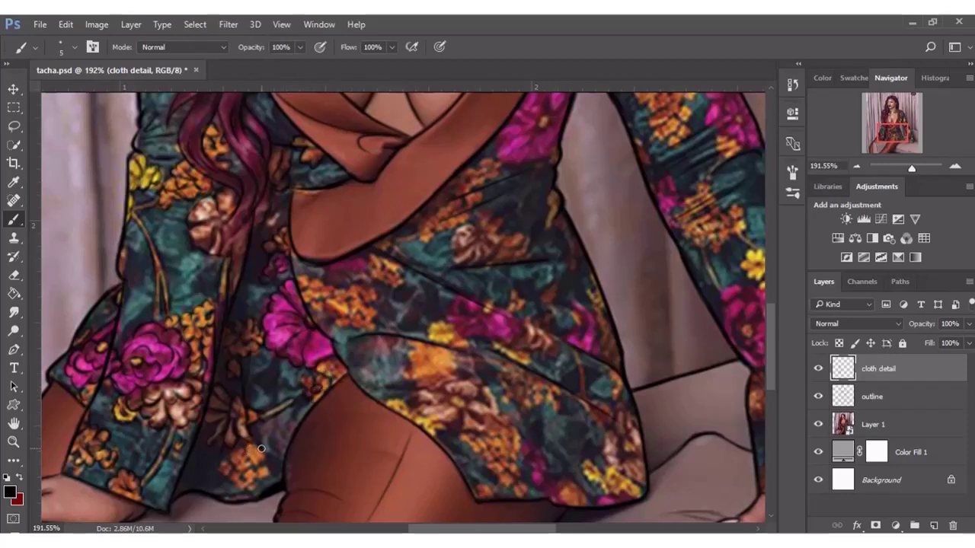
pyautogui.moveTo(248, 451)
pyautogui.mouseDown()
pyautogui.moveTo(263, 453)
pyautogui.moveTo(255, 466)
pyautogui.moveTo(224, 481)
pyautogui.mouseUp()
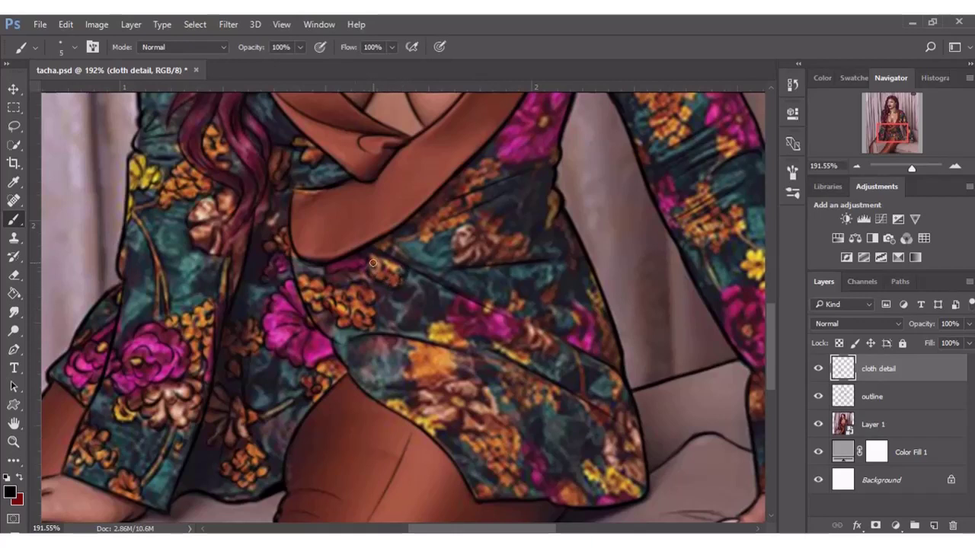
# Redefine the orange and peach flowers and accent the small flower with yellow
pyautogui.moveTo(390, 273); pyautogui.dragTo(412, 288)
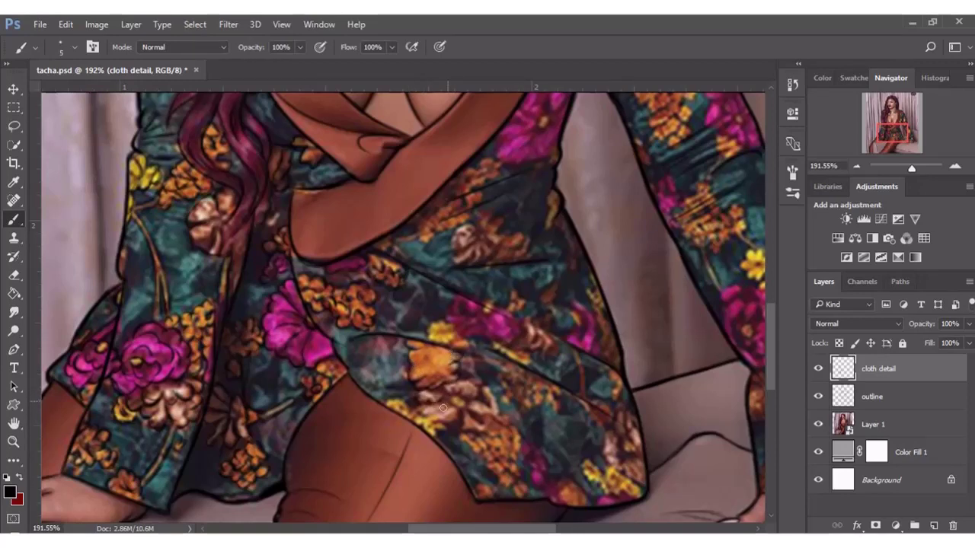
pyautogui.moveTo(442, 409)
pyautogui.mouseDown()
pyautogui.moveTo(431, 422)
pyautogui.moveTo(453, 417)
pyautogui.moveTo(457, 385)
pyautogui.moveTo(488, 411)
pyautogui.moveTo(463, 419)
pyautogui.moveTo(469, 360)
pyautogui.moveTo(468, 376)
pyautogui.mouseUp()
pyautogui.moveTo(386, 411)
pyautogui.mouseDown()
pyautogui.moveTo(411, 402)
pyautogui.moveTo(442, 425)
pyautogui.mouseUp()
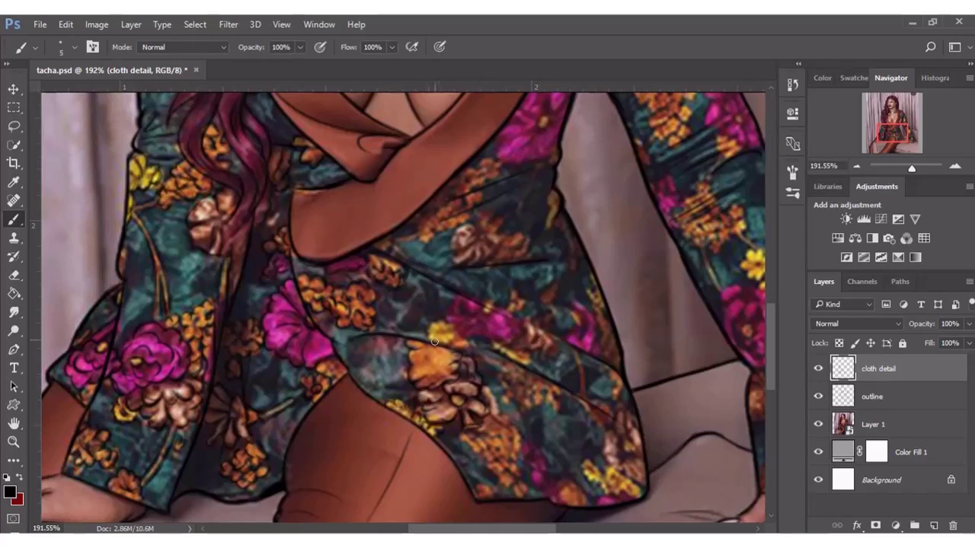
pyautogui.moveTo(434, 342)
pyautogui.mouseDown()
pyautogui.moveTo(450, 338)
pyautogui.moveTo(438, 325)
pyautogui.moveTo(443, 335)
pyautogui.moveTo(446, 327)
pyautogui.mouseUp()
# Darken the orange flower, the dress hem and the teal fabric
pyautogui.moveTo(491, 392); pyautogui.dragTo(495, 417)
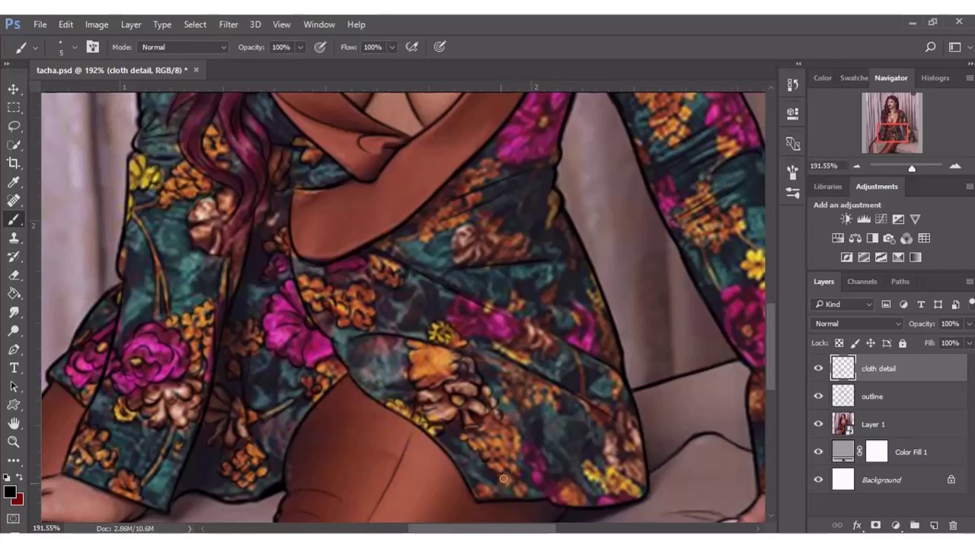
pyautogui.moveTo(521, 452)
pyautogui.mouseDown()
pyautogui.moveTo(515, 475)
pyautogui.moveTo(501, 424)
pyautogui.moveTo(495, 443)
pyautogui.moveTo(503, 432)
pyautogui.mouseUp()
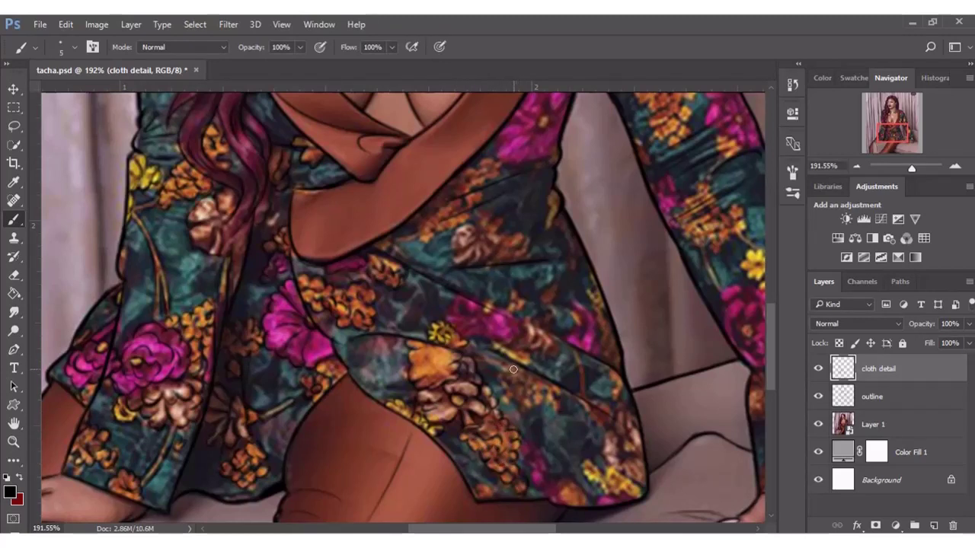
pyautogui.moveTo(509, 378)
pyautogui.mouseDown()
pyautogui.moveTo(514, 398)
pyautogui.moveTo(534, 400)
pyautogui.moveTo(548, 383)
pyautogui.moveTo(527, 388)
pyautogui.moveTo(542, 384)
pyautogui.mouseUp()
pyautogui.scroll(-1, 760, 364)
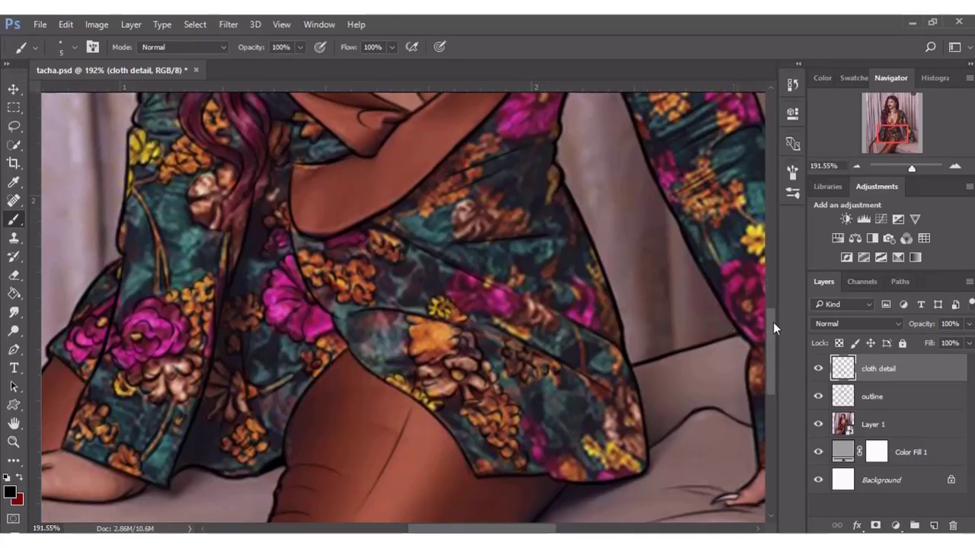
pyautogui.moveTo(773, 323); pyautogui.dragTo(775, 293)
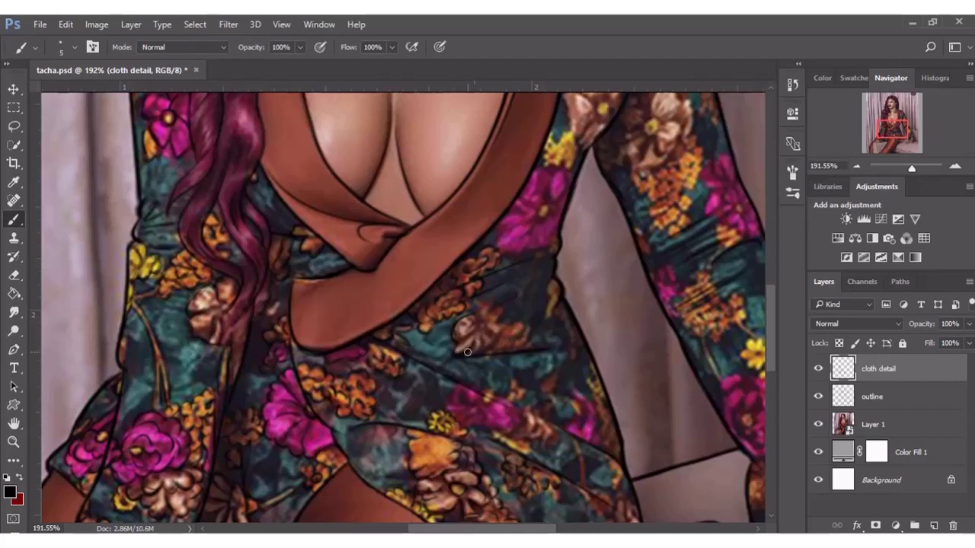
# Paint fine dark strokes over the brown and pink flowers and the dress's right outline
pyautogui.moveTo(489, 317)
pyautogui.mouseDown()
pyautogui.moveTo(461, 340)
pyautogui.moveTo(480, 327)
pyautogui.moveTo(493, 346)
pyautogui.mouseUp()
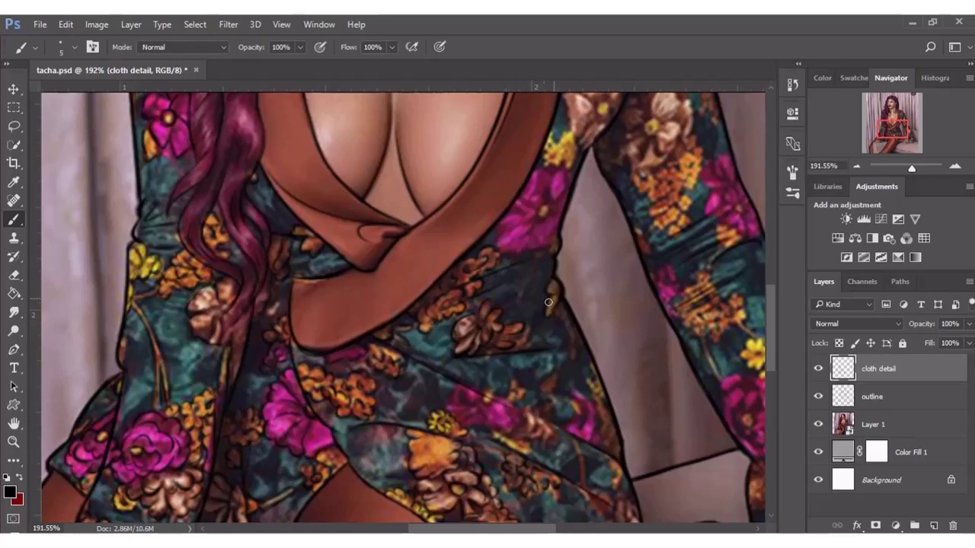
pyautogui.moveTo(768, 303); pyautogui.dragTo(768, 321)
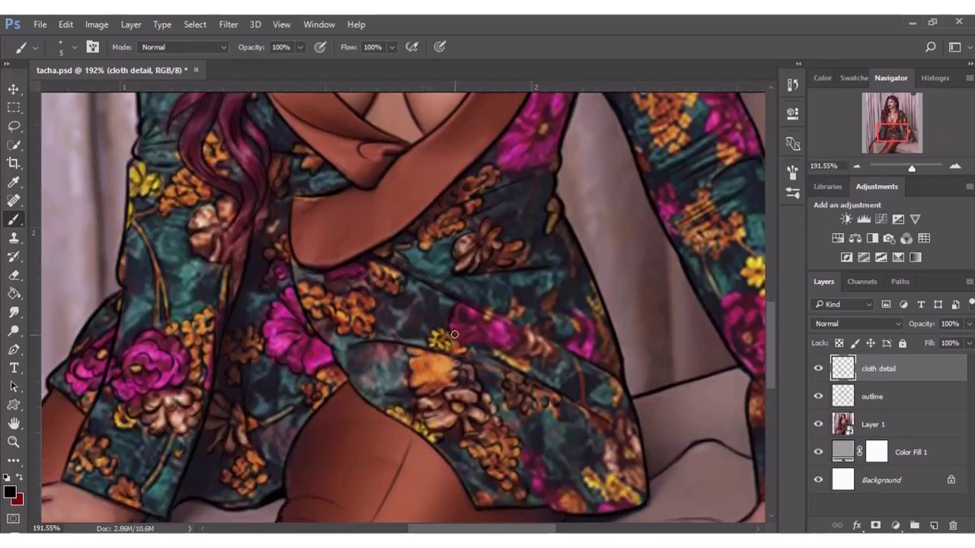
pyautogui.moveTo(480, 336)
pyautogui.mouseDown()
pyautogui.moveTo(519, 329)
pyautogui.moveTo(460, 334)
pyautogui.mouseUp()
pyautogui.moveTo(499, 350)
pyautogui.mouseDown()
pyautogui.moveTo(516, 366)
pyautogui.moveTo(555, 350)
pyautogui.mouseUp()
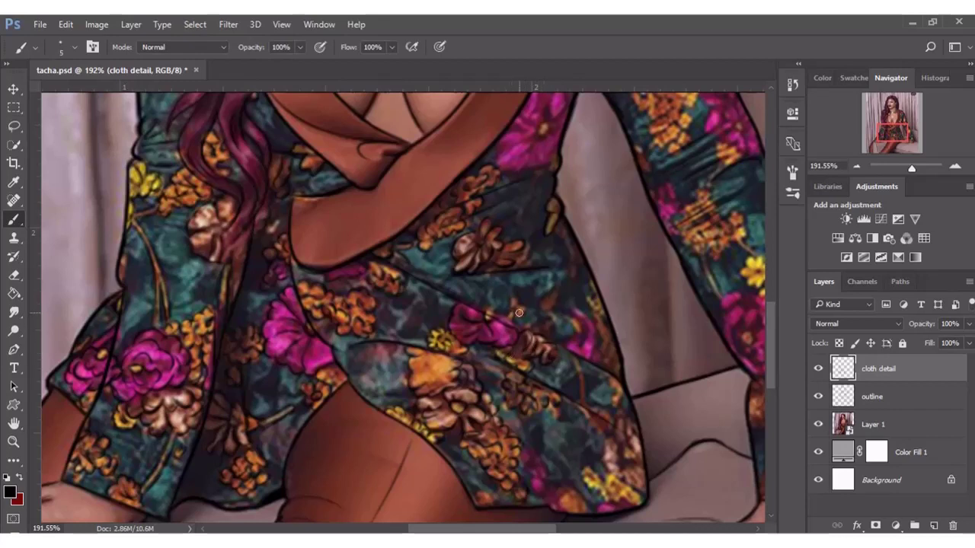
pyautogui.moveTo(542, 311); pyautogui.dragTo(562, 291)
pyautogui.moveTo(563, 235); pyautogui.dragTo(618, 347)
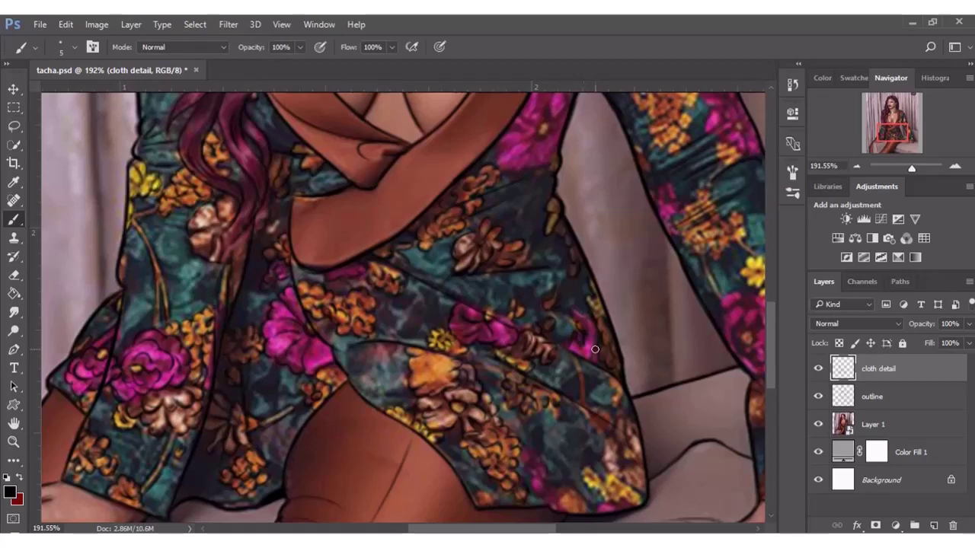
# Paint dark lines along the skirt's right fold and dark magenta along the hem
pyautogui.scroll(-2, 762, 342)
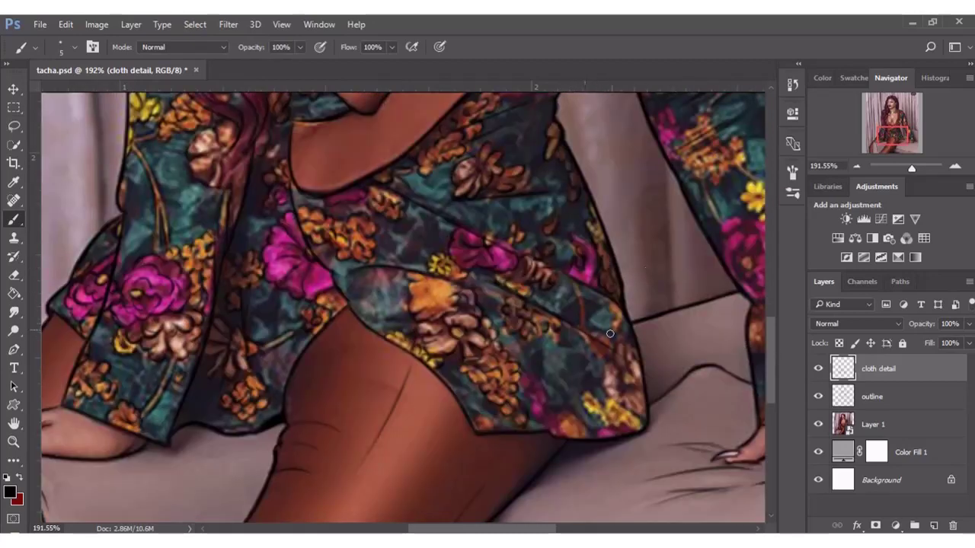
pyautogui.moveTo(569, 280); pyautogui.dragTo(609, 352)
pyautogui.moveTo(610, 363); pyautogui.dragTo(616, 378)
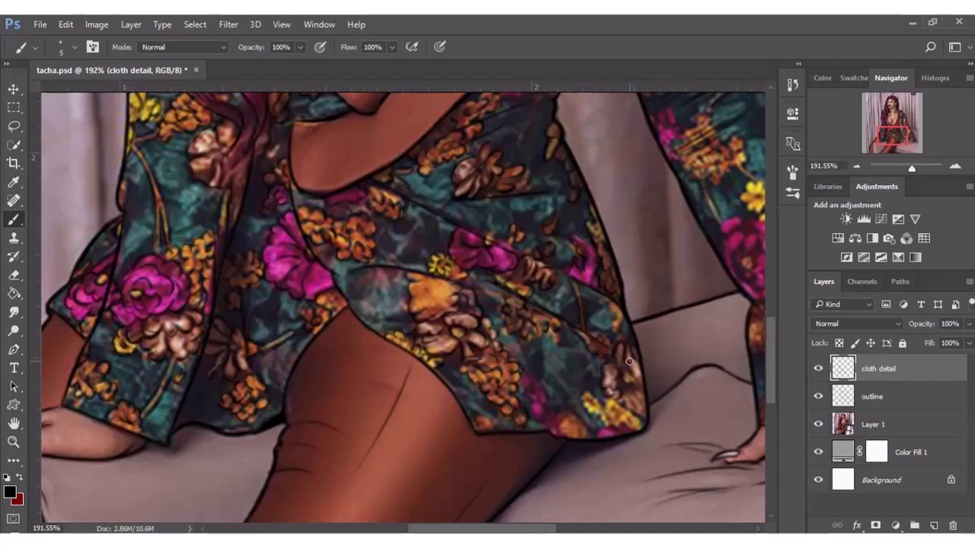
pyautogui.moveTo(629, 383); pyautogui.dragTo(639, 363)
pyautogui.moveTo(588, 398); pyautogui.dragTo(608, 431)
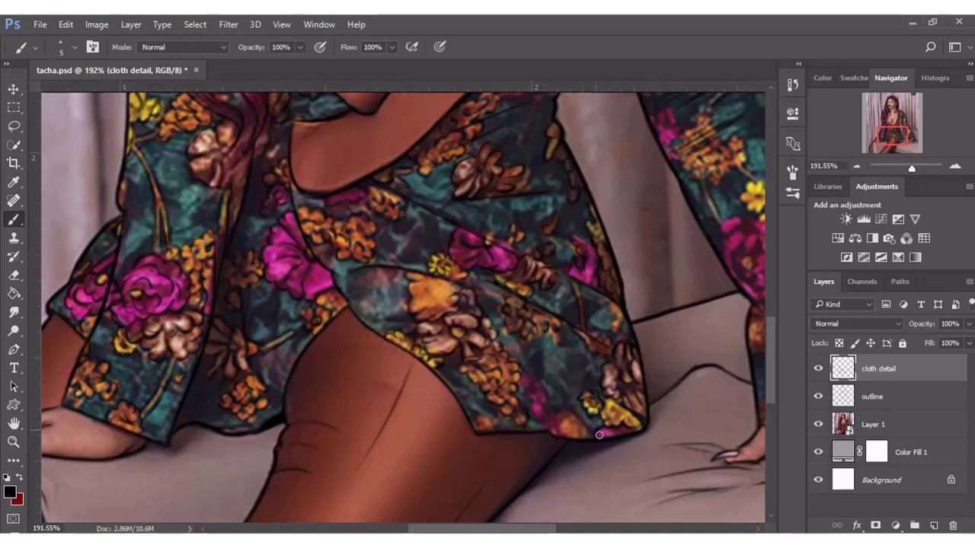
pyautogui.moveTo(532, 386); pyautogui.dragTo(543, 391)
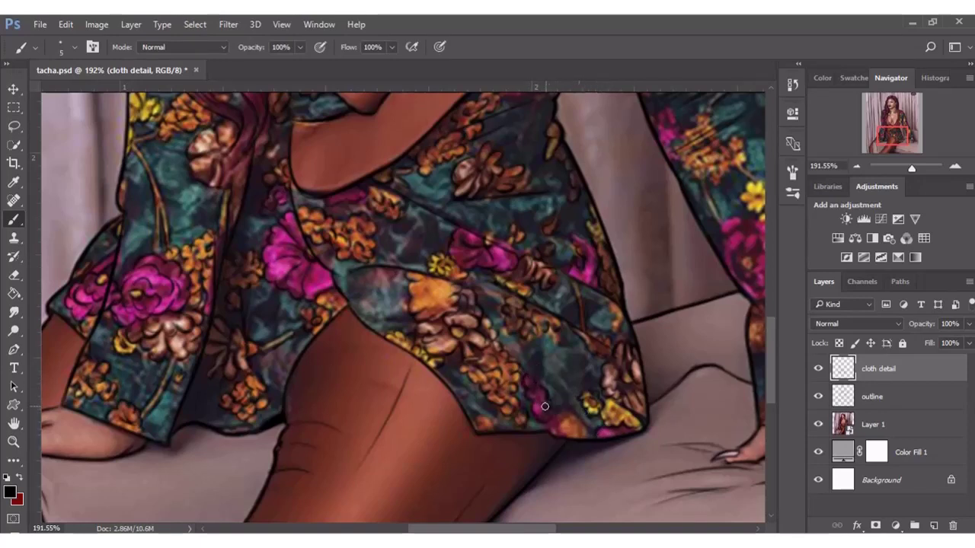
pyautogui.moveTo(545, 405); pyautogui.dragTo(578, 429)
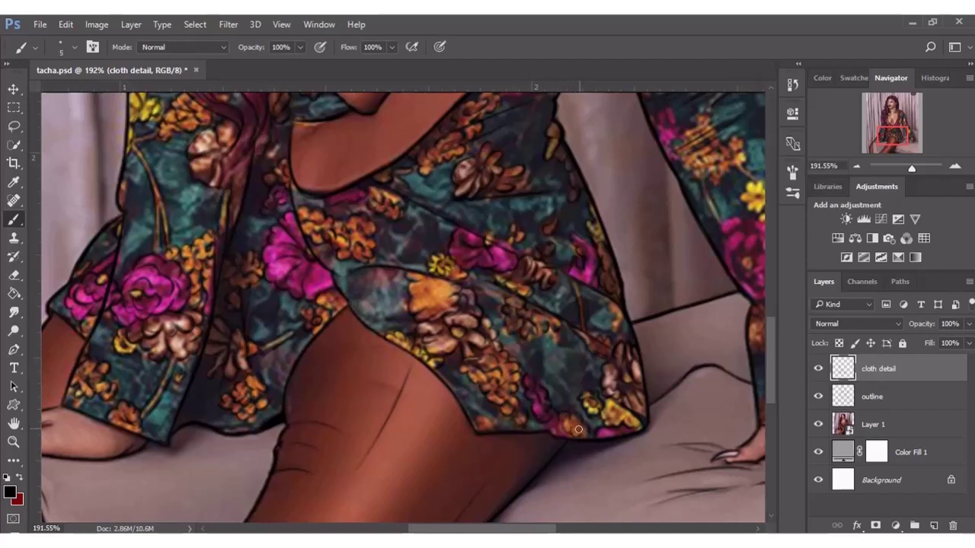
# Build up magenta paint on the flower on the right-hand sleeve
pyautogui.scroll(2, 775, 347)
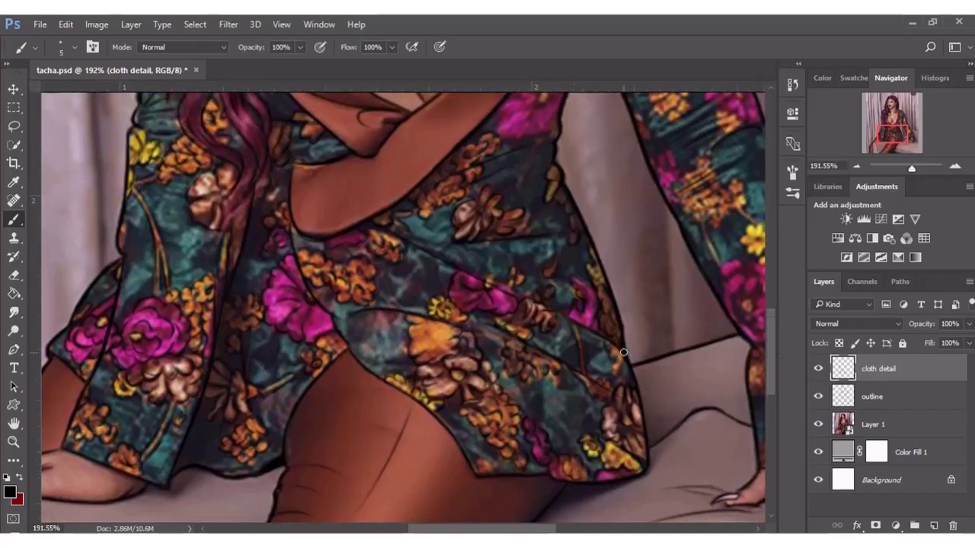
pyautogui.scroll(5, 772, 292)
pyautogui.scroll(5, 773, 292)
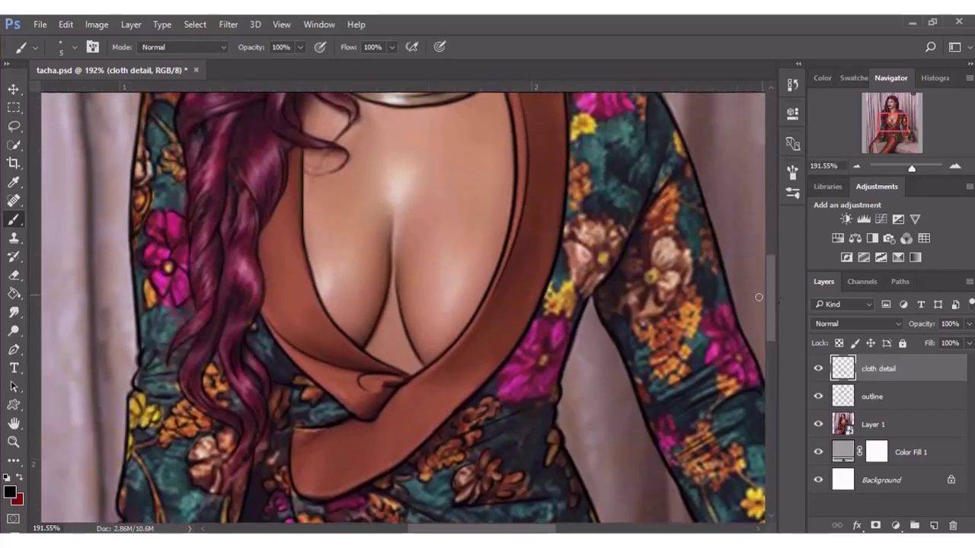
pyautogui.moveTo(541, 326); pyautogui.dragTo(534, 356)
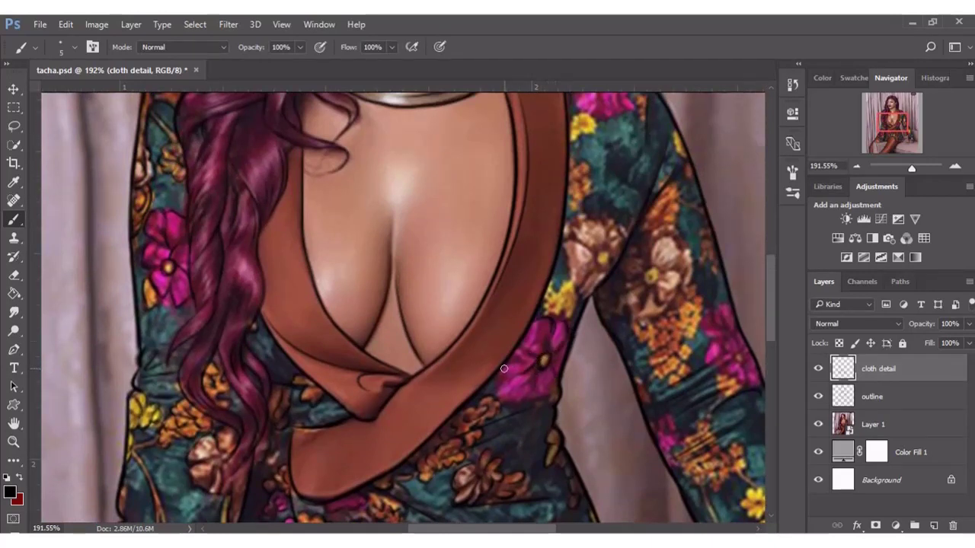
pyautogui.moveTo(496, 377)
pyautogui.mouseDown()
pyautogui.moveTo(509, 394)
pyautogui.moveTo(558, 394)
pyautogui.mouseUp()
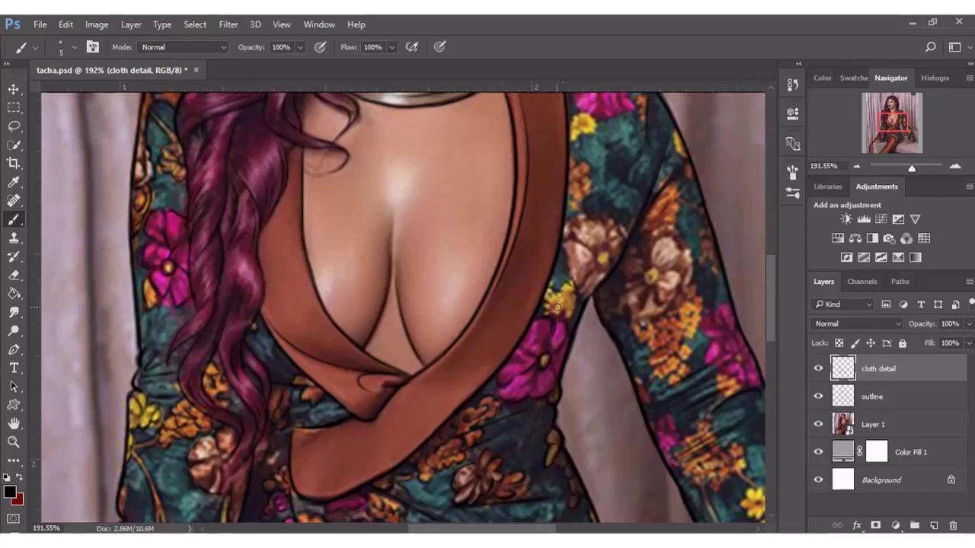
# Darken the right sleeve's edge and paint over its yellow flower
pyautogui.scroll(1, 773, 282)
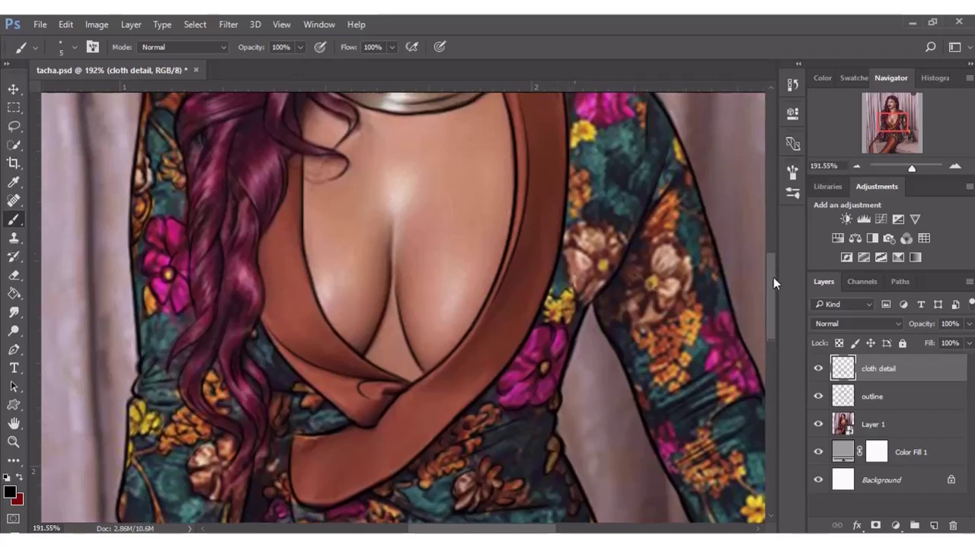
pyautogui.scroll(5, 773, 279)
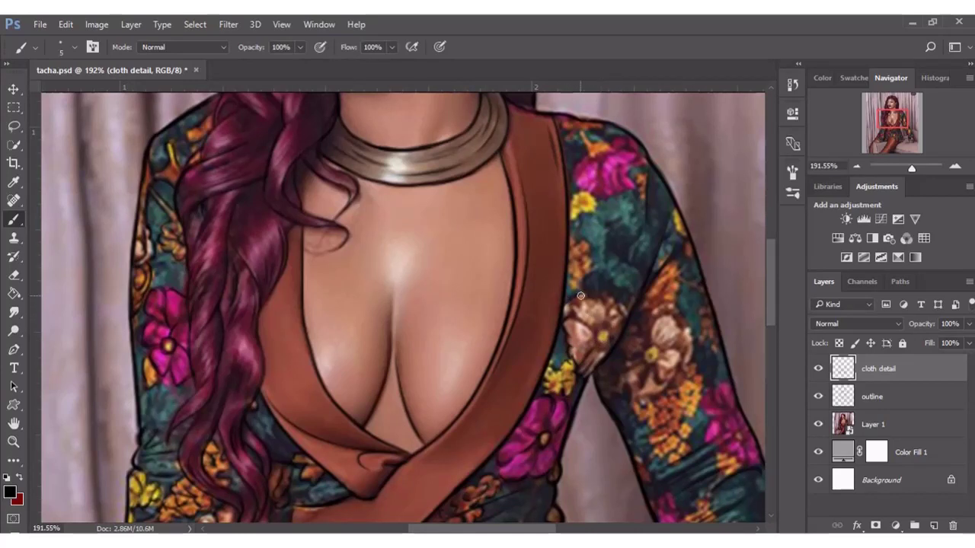
pyautogui.moveTo(608, 298)
pyautogui.mouseDown()
pyautogui.moveTo(628, 311)
pyautogui.moveTo(601, 346)
pyautogui.moveTo(608, 312)
pyautogui.moveTo(590, 336)
pyautogui.mouseUp()
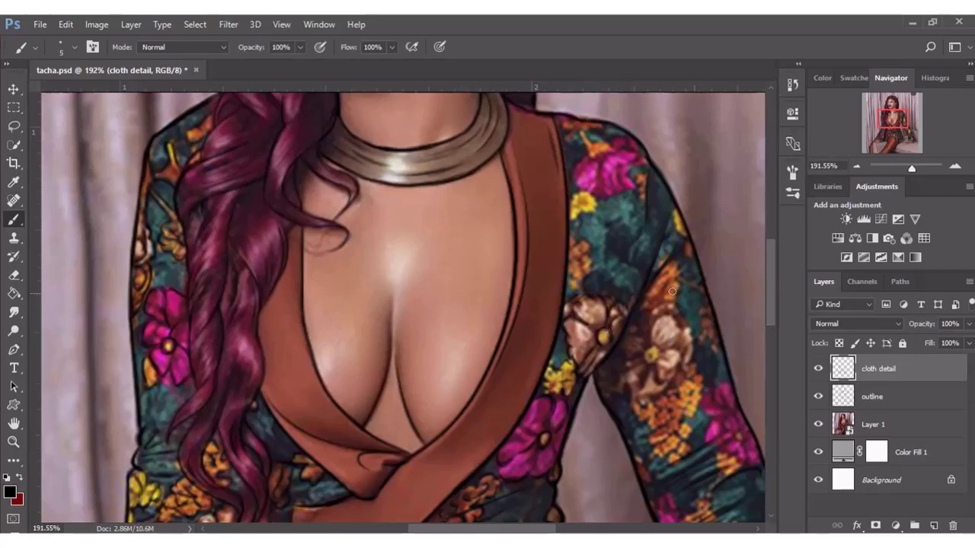
pyautogui.scroll(3, 765, 294)
pyautogui.moveTo(574, 266); pyautogui.dragTo(587, 253)
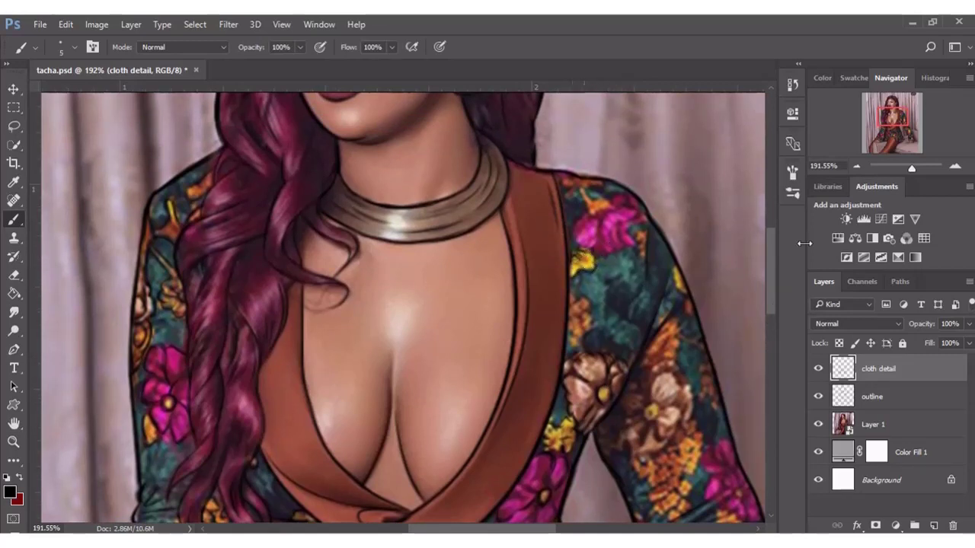
pyautogui.moveTo(581, 292); pyautogui.dragTo(586, 306)
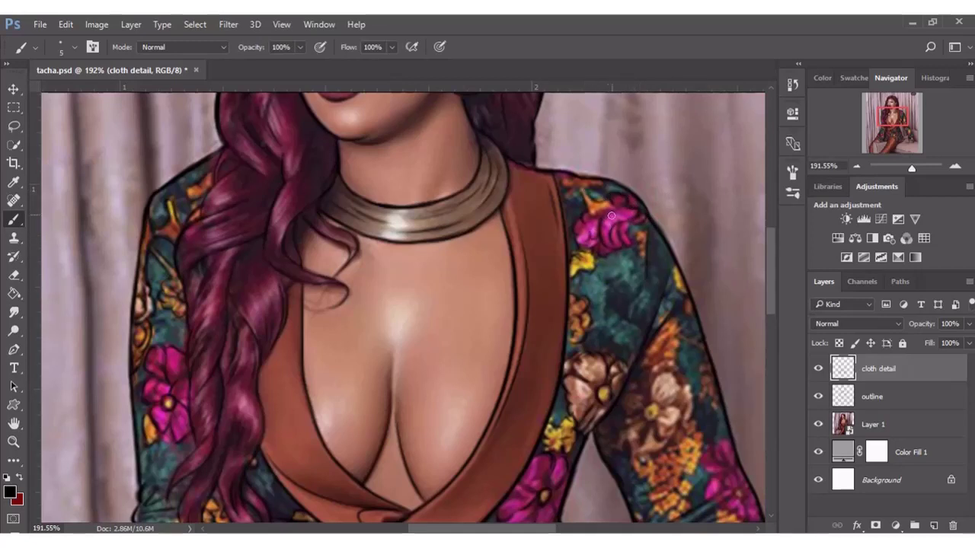
pyautogui.scroll(3, 773, 230)
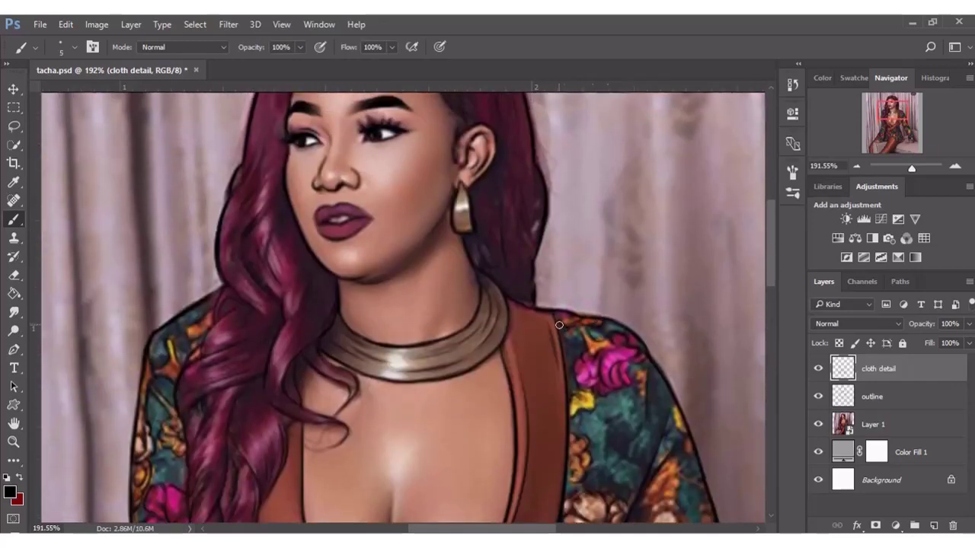
pyautogui.scroll(-4, 777, 324)
pyautogui.scroll(2, 773, 303)
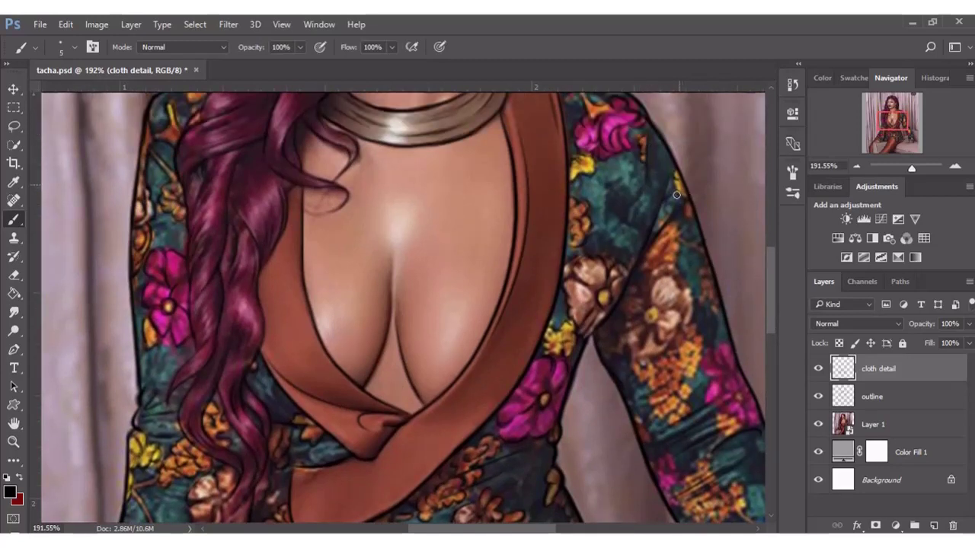
pyautogui.scroll(-2, 770, 260)
# Outline the brown and orange sleeve flowers with dark strokes
pyautogui.moveTo(666, 215)
pyautogui.mouseDown()
pyautogui.moveTo(679, 233)
pyautogui.moveTo(664, 240)
pyautogui.moveTo(681, 245)
pyautogui.moveTo(695, 278)
pyautogui.moveTo(687, 297)
pyautogui.moveTo(641, 328)
pyautogui.mouseUp()
pyautogui.moveTo(640, 320)
pyautogui.mouseDown()
pyautogui.moveTo(628, 303)
pyautogui.moveTo(656, 316)
pyautogui.moveTo(634, 279)
pyautogui.moveTo(637, 263)
pyautogui.mouseUp()
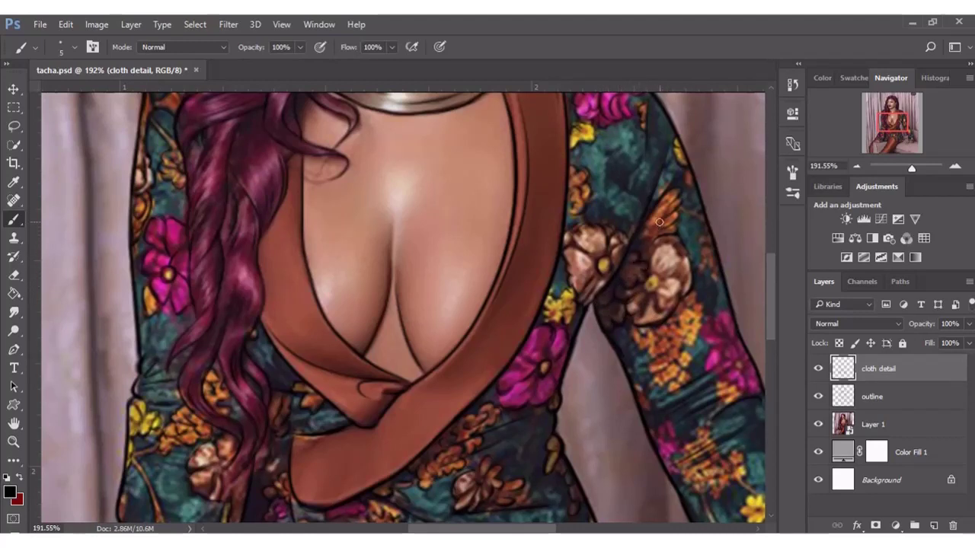
pyautogui.moveTo(659, 221)
pyautogui.mouseDown()
pyautogui.moveTo(640, 245)
pyautogui.moveTo(684, 266)
pyautogui.moveTo(657, 259)
pyautogui.moveTo(652, 283)
pyautogui.moveTo(682, 299)
pyautogui.moveTo(644, 294)
pyautogui.mouseUp()
pyautogui.scroll(-1, 670, 283)
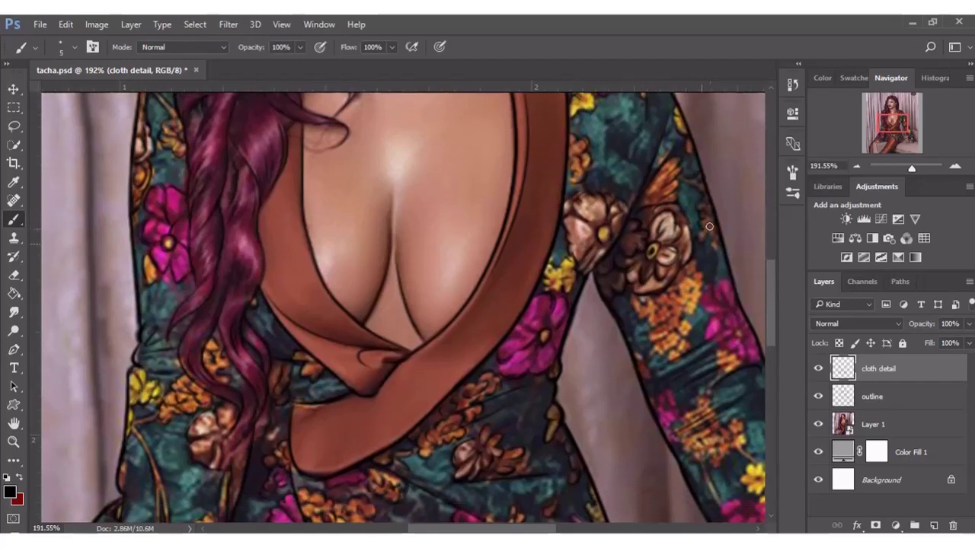
pyautogui.moveTo(627, 300)
pyautogui.mouseDown()
pyautogui.moveTo(657, 320)
pyautogui.moveTo(681, 320)
pyautogui.moveTo(667, 360)
pyautogui.moveTo(696, 302)
pyautogui.mouseUp()
pyautogui.moveTo(694, 265); pyautogui.dragTo(697, 297)
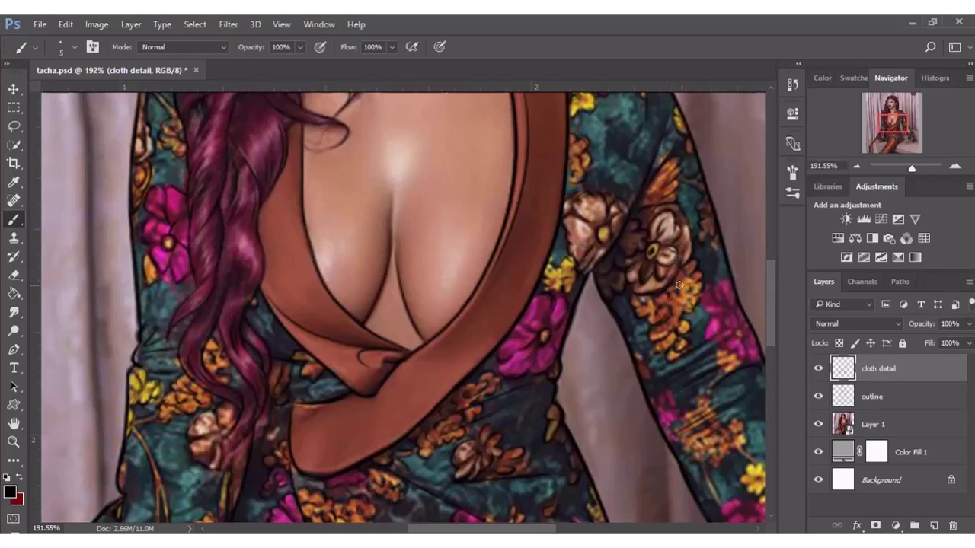
pyautogui.scroll(-2, 670, 290)
pyautogui.scroll(-1, 655, 288)
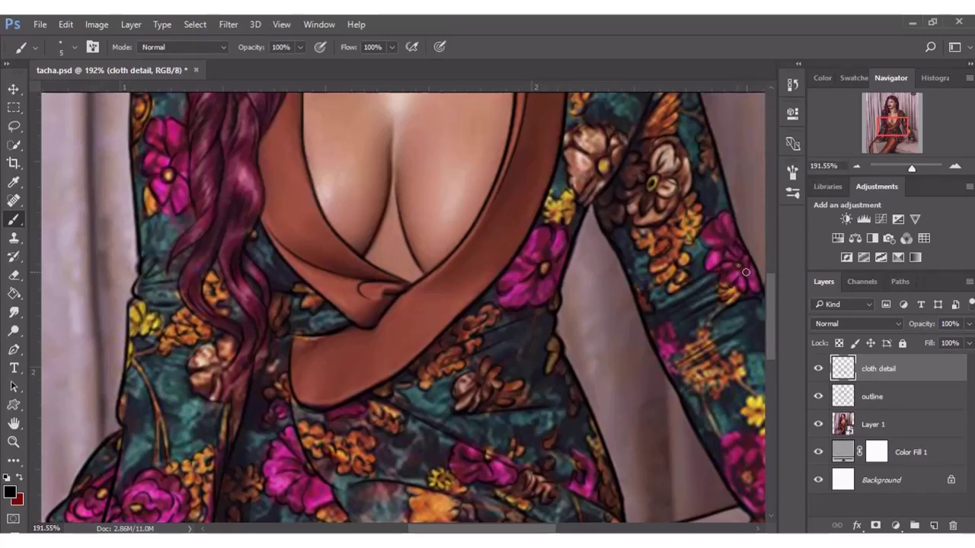
# Hatch dark strokes down the lower right sleeve and detail the orange cuff flowers
pyautogui.hscroll(10, 533, 304)
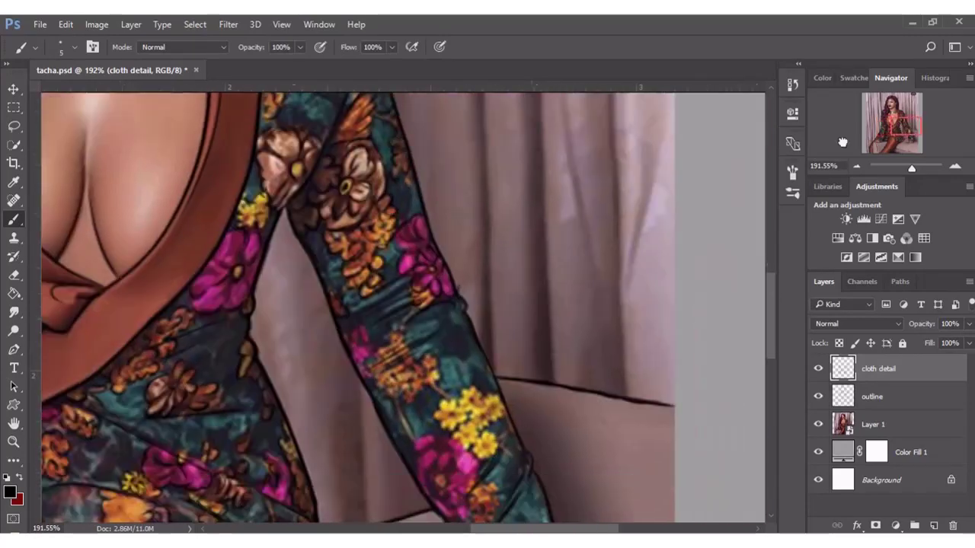
pyautogui.moveTo(354, 339)
pyautogui.mouseDown()
pyautogui.moveTo(406, 352)
pyautogui.moveTo(397, 382)
pyautogui.moveTo(431, 385)
pyautogui.moveTo(438, 368)
pyautogui.moveTo(435, 384)
pyautogui.moveTo(428, 360)
pyautogui.mouseUp()
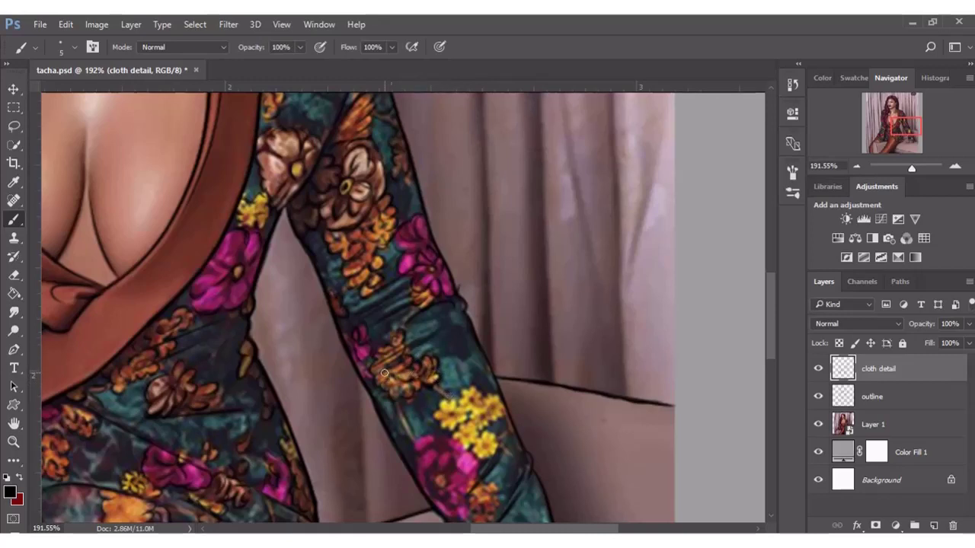
pyautogui.moveTo(401, 372); pyautogui.dragTo(382, 378)
pyautogui.moveTo(775, 310); pyautogui.dragTo(771, 338)
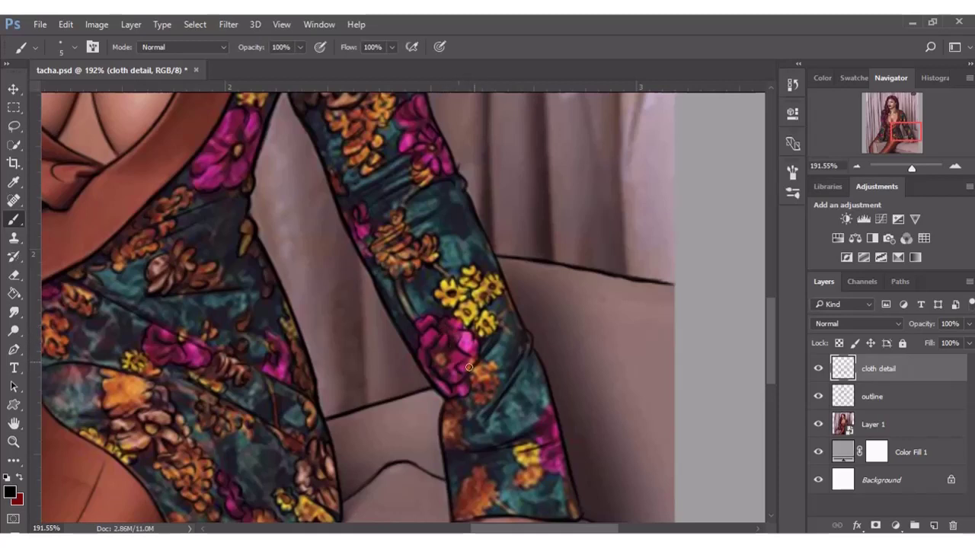
pyautogui.moveTo(772, 348); pyautogui.dragTo(773, 365)
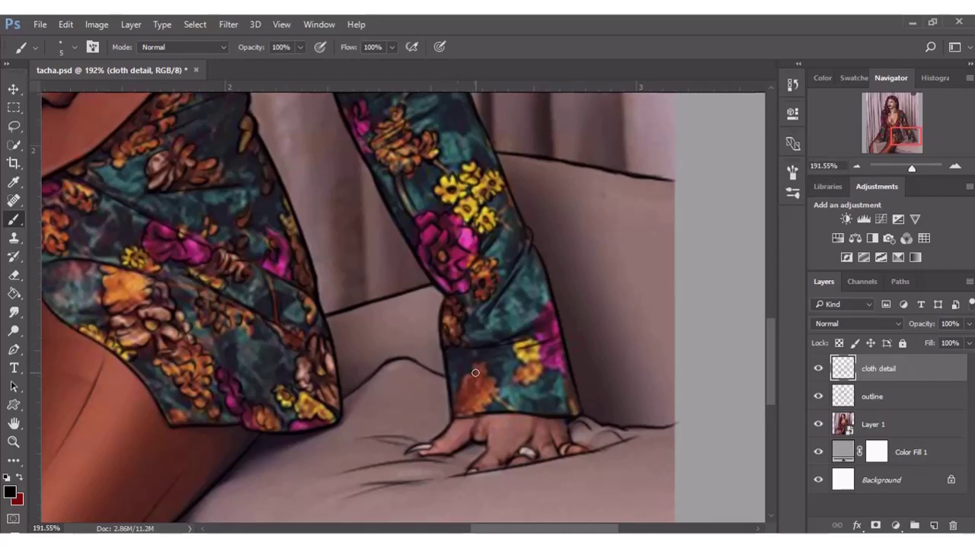
pyautogui.moveTo(472, 373); pyautogui.dragTo(457, 410)
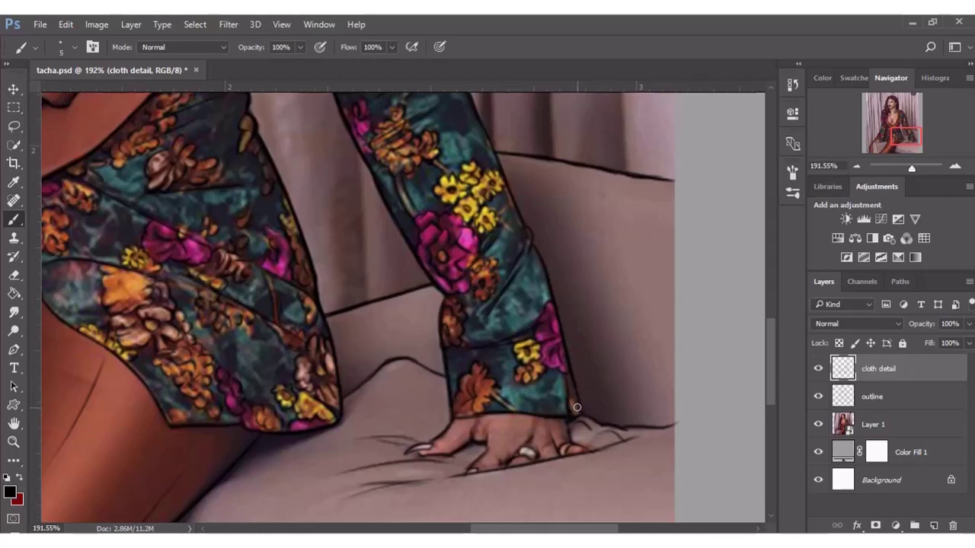
# Hide the photo layer to check the line art, then restore it and zoom back onto the jacket
pyautogui.moveTo(909, 164); pyautogui.dragTo(897, 166)
pyautogui.click(818, 424)
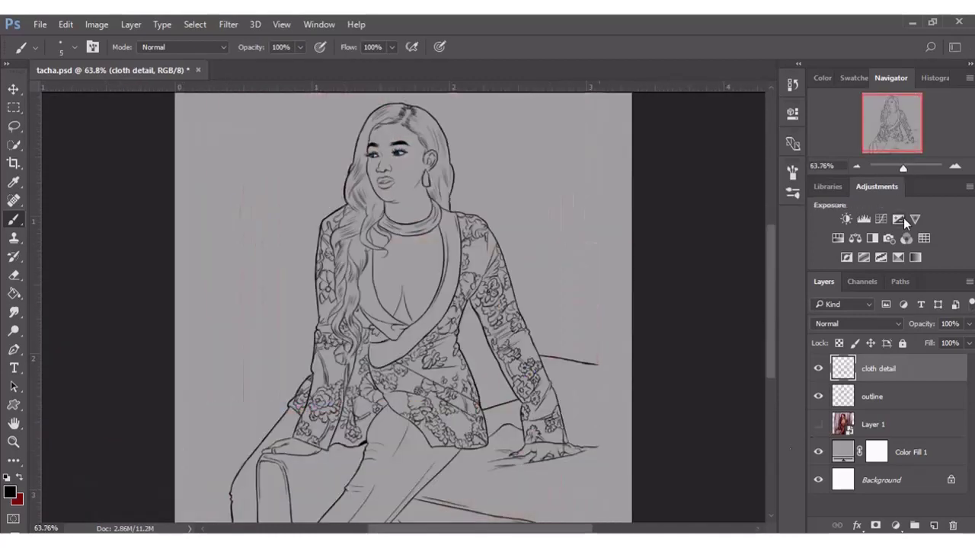
pyautogui.click(818, 424)
pyautogui.click(818, 424)
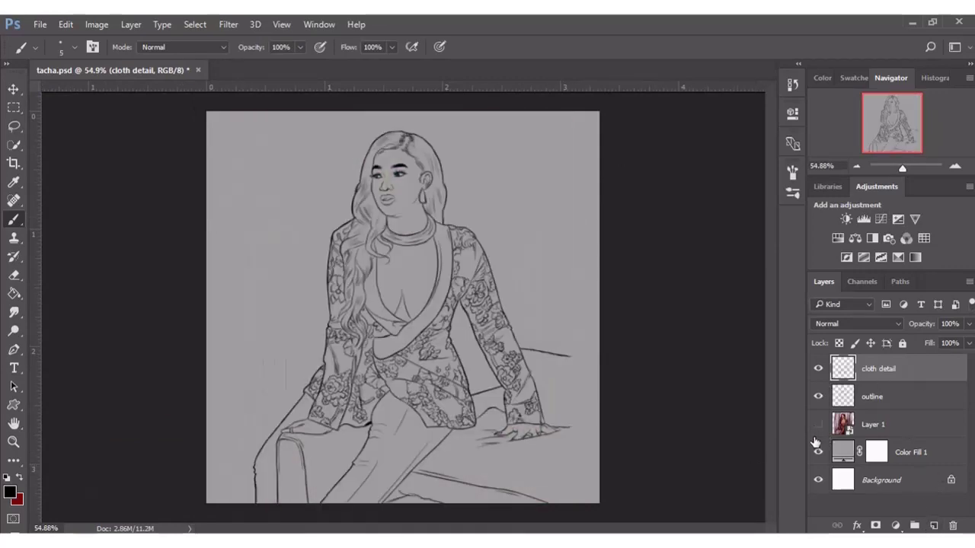
pyautogui.click(818, 424)
pyautogui.moveTo(911, 169); pyautogui.dragTo(908, 167)
pyautogui.moveTo(909, 128)
pyautogui.mouseDown()
pyautogui.moveTo(913, 167)
pyautogui.moveTo(885, 140)
pyautogui.mouseUp()
# Add a new layer above cloth detail and name it 'detail 2'
pyautogui.click(934, 525)
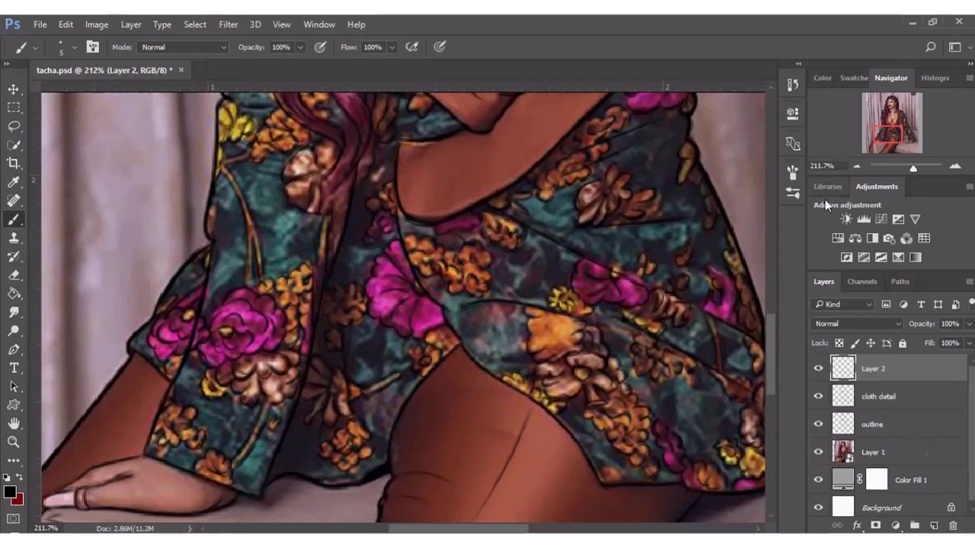
pyautogui.doubleClick(873, 368)
pyautogui.write('detail')
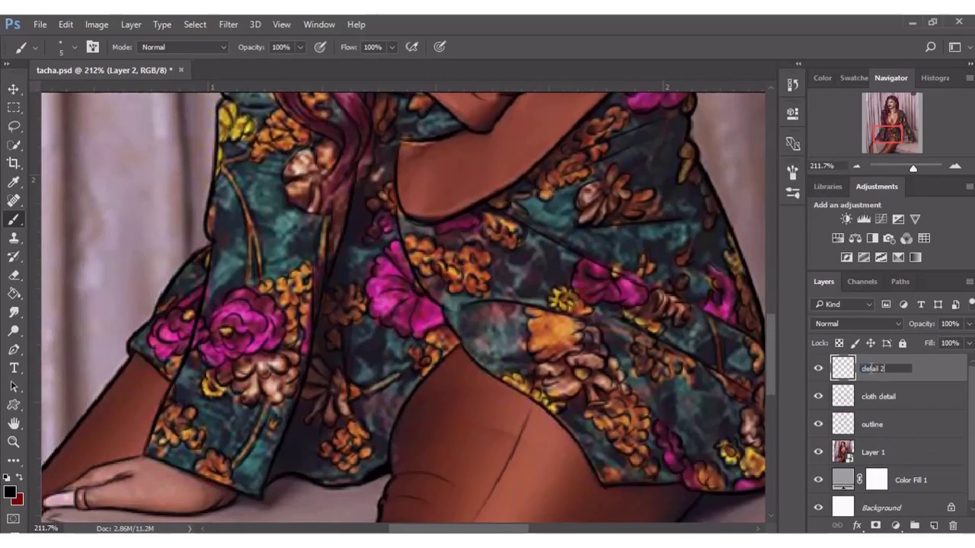
pyautogui.press('Return')
# Extend the dark vine line down the sleeve on the detail 2 layer
pyautogui.scroll(5, 762, 295)
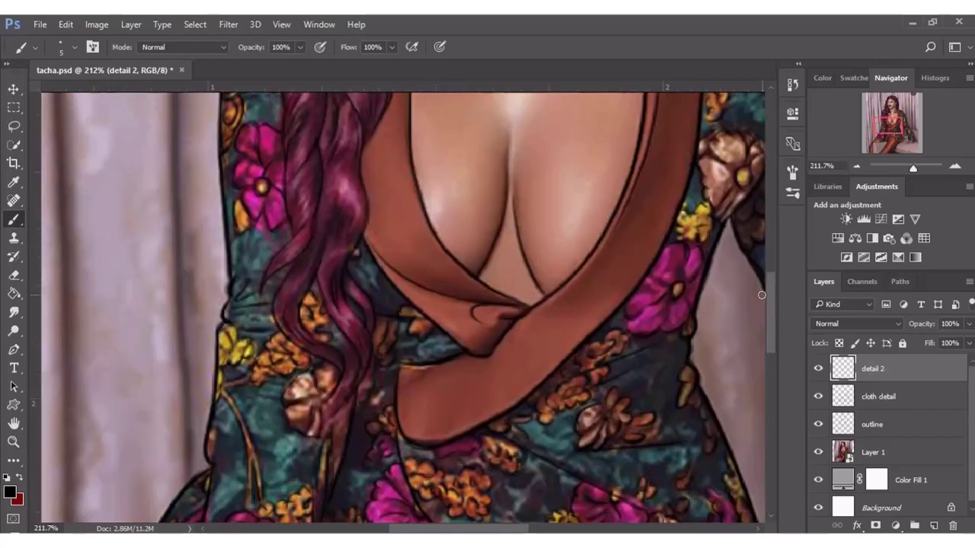
pyautogui.scroll(1, 761, 294)
pyautogui.scroll(4, 773, 277)
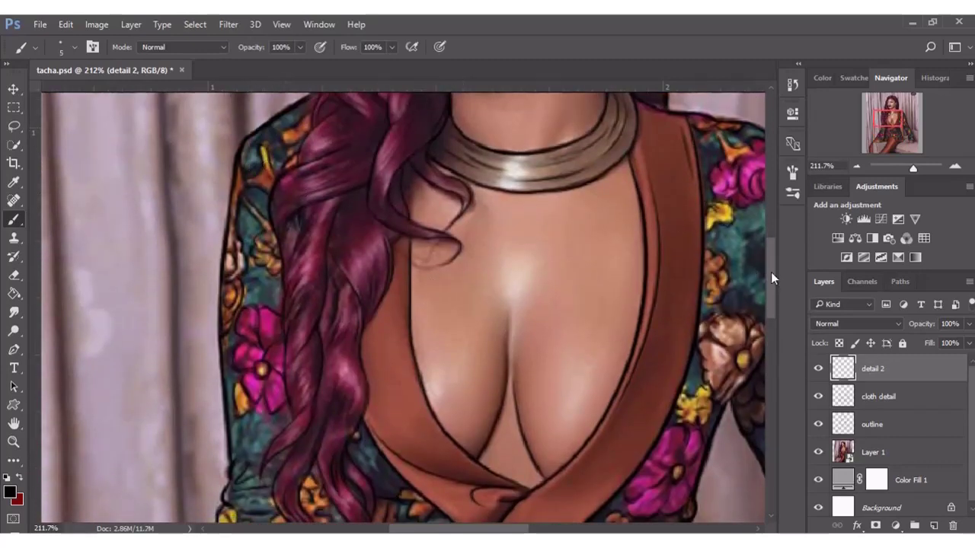
pyautogui.scroll(-5, 777, 304)
pyautogui.scroll(-6, 775, 353)
pyautogui.scroll(-1, 776, 353)
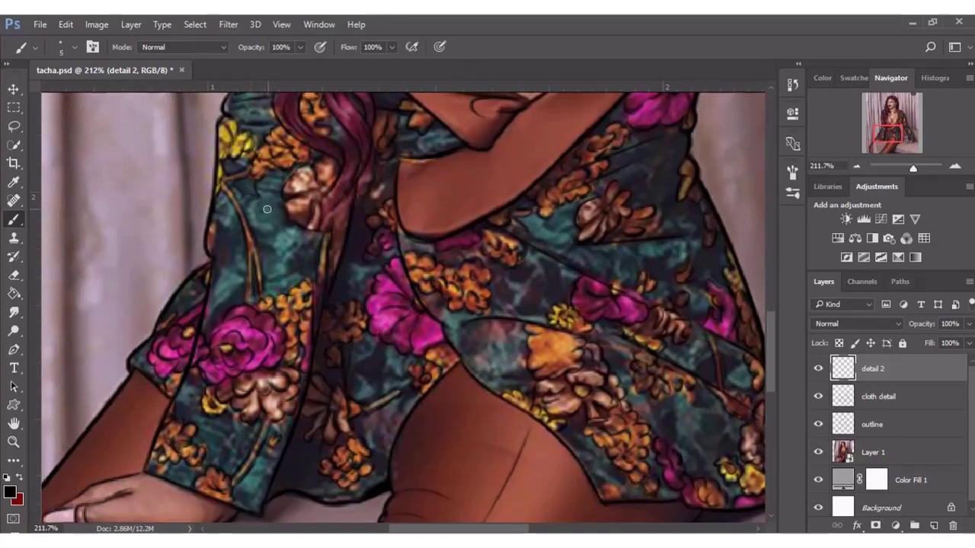
pyautogui.moveTo(237, 219); pyautogui.dragTo(236, 256)
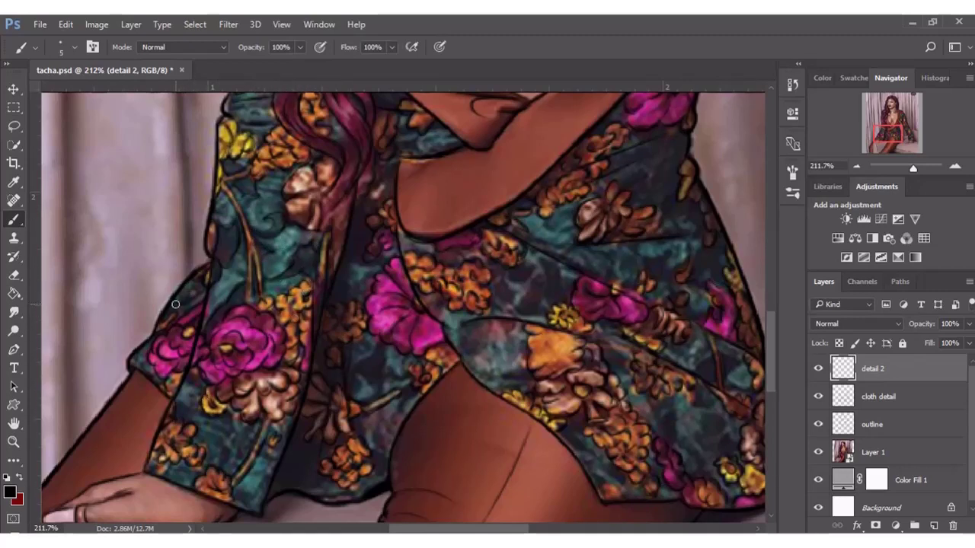
# Paint darker vine accents and teal shading onto the floral dress
pyautogui.moveTo(767, 333); pyautogui.dragTo(768, 354)
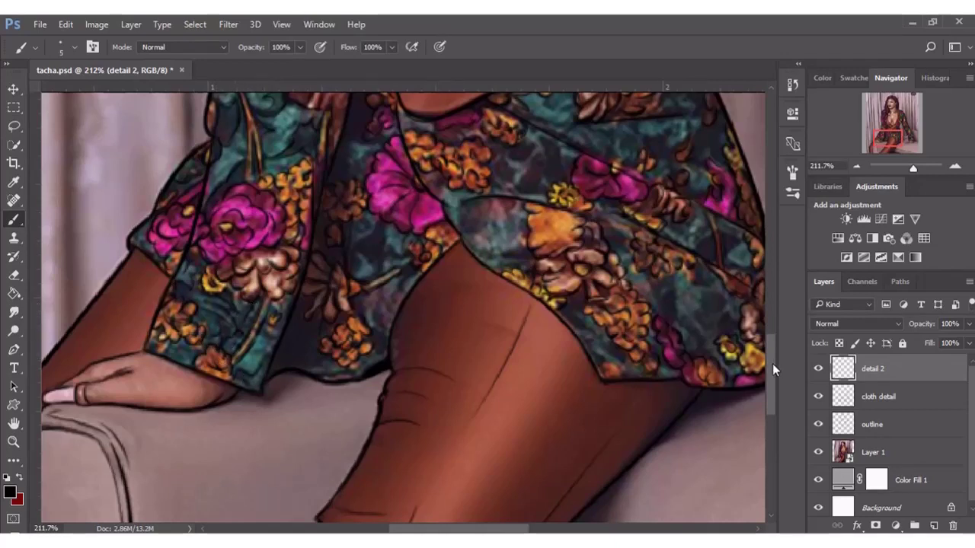
pyautogui.scroll(2, 447, 287)
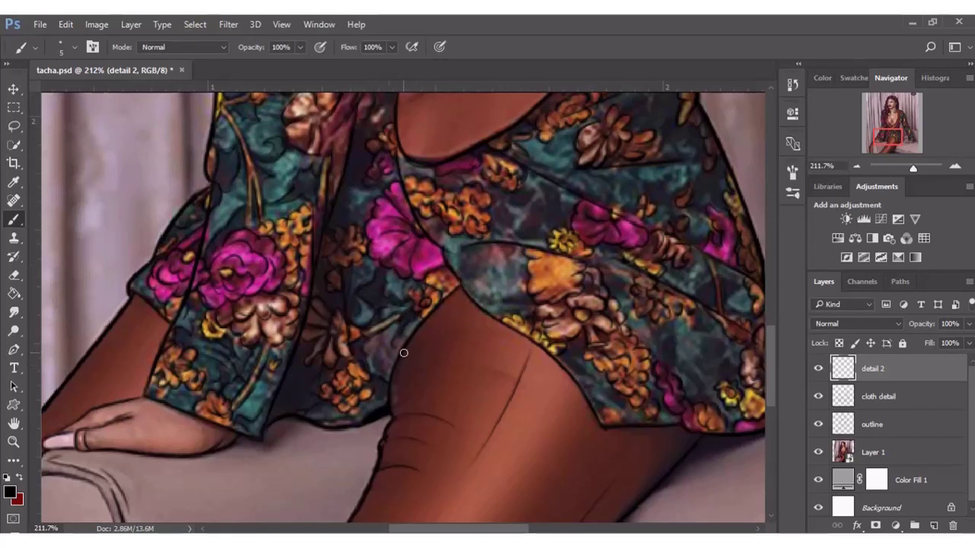
pyautogui.moveTo(773, 351); pyautogui.dragTo(776, 337)
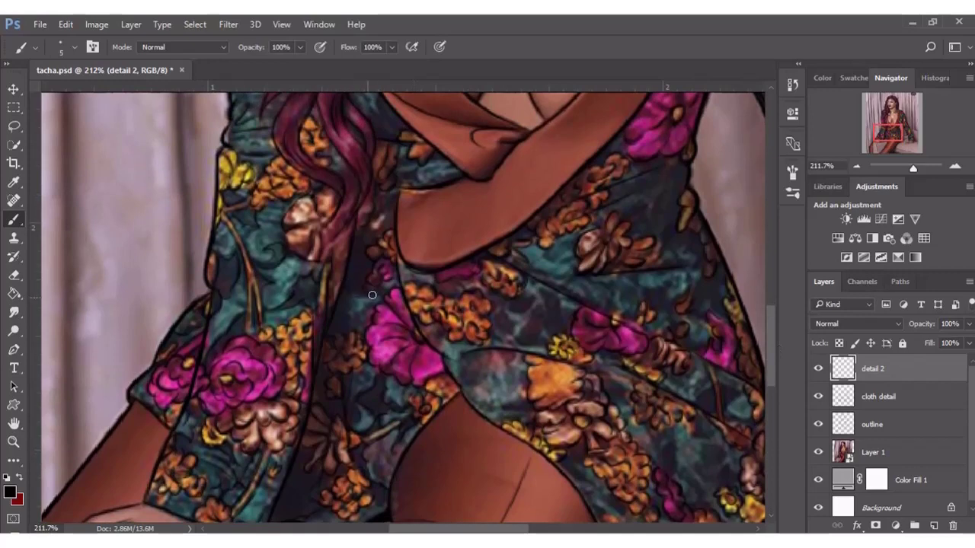
pyautogui.scroll(3, 768, 327)
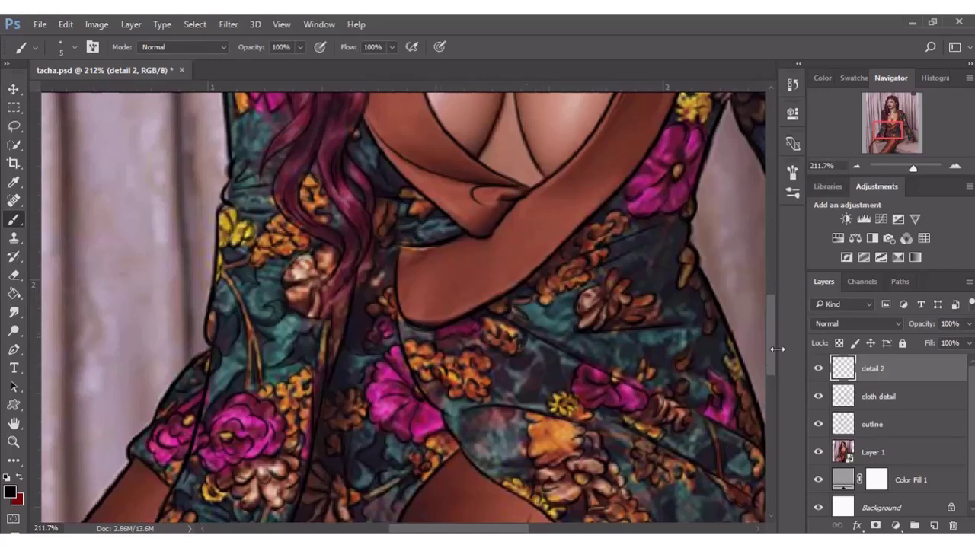
pyautogui.moveTo(771, 297); pyautogui.dragTo(774, 373)
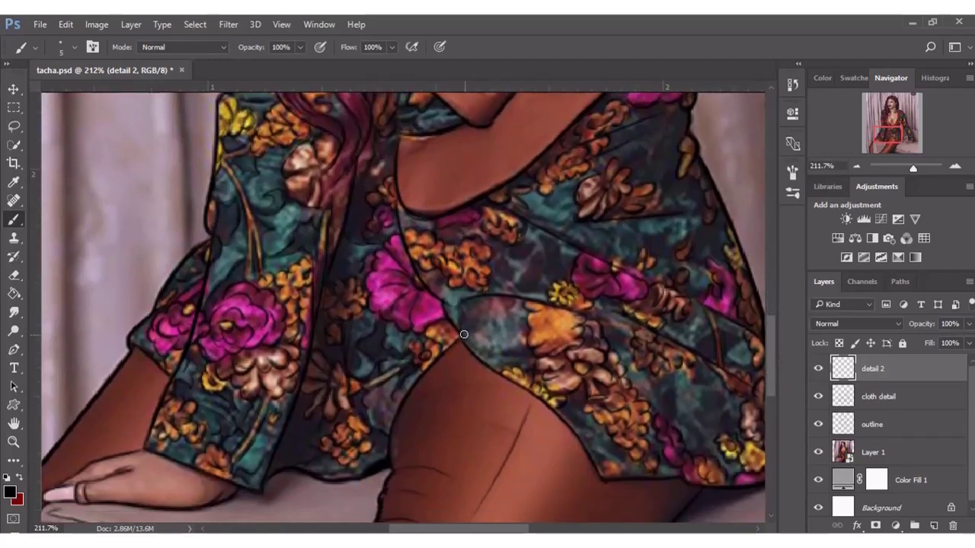
pyautogui.moveTo(464, 334); pyautogui.dragTo(507, 312)
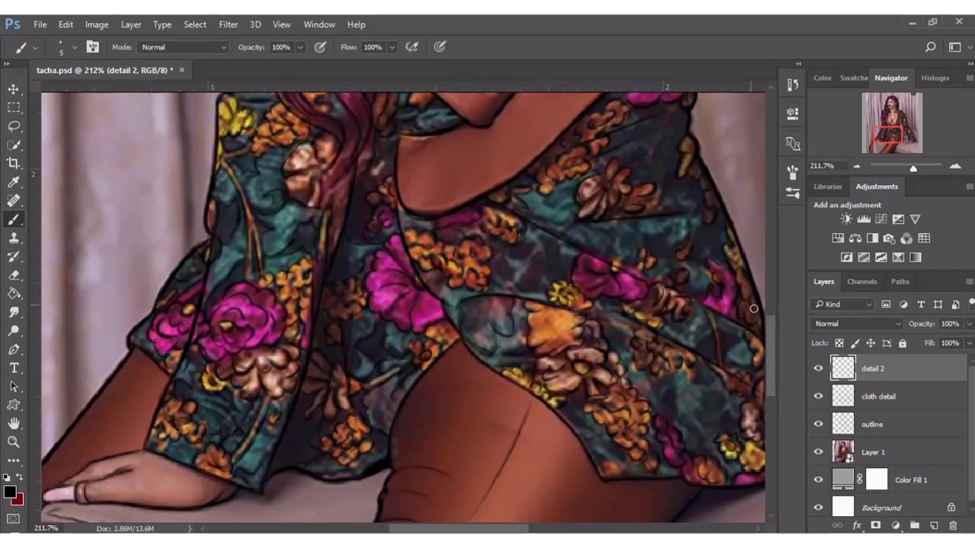
pyautogui.scroll(2, 512, 270)
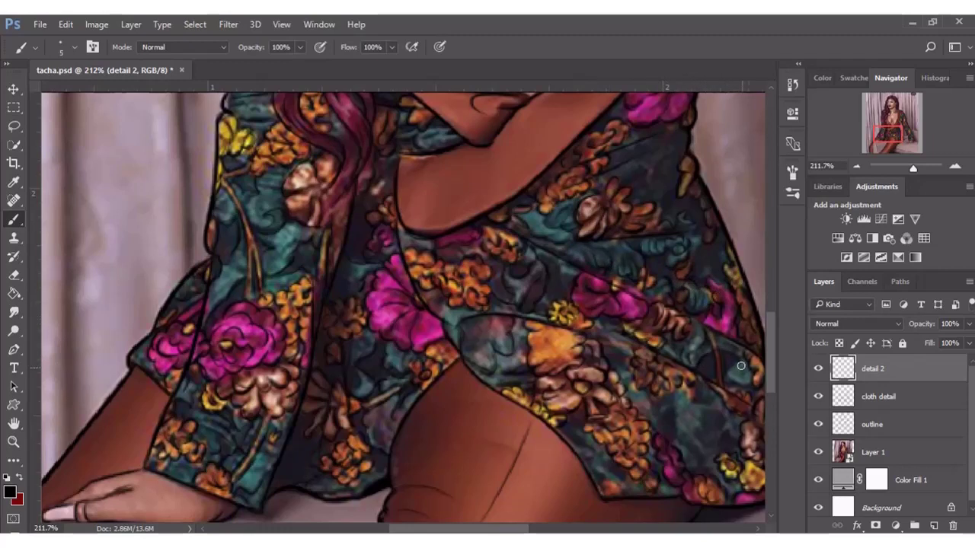
pyautogui.scroll(-3, 753, 367)
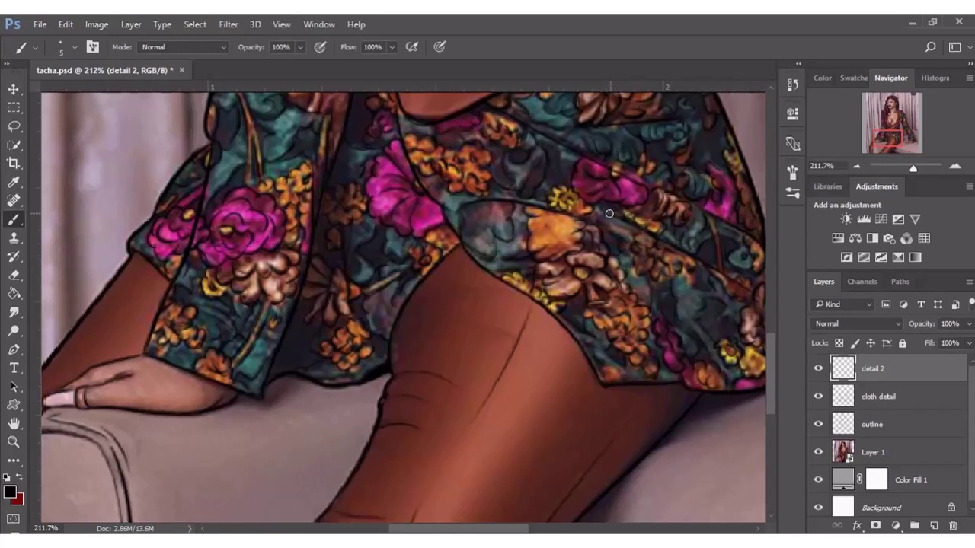
pyautogui.moveTo(891, 140); pyautogui.dragTo(891, 130)
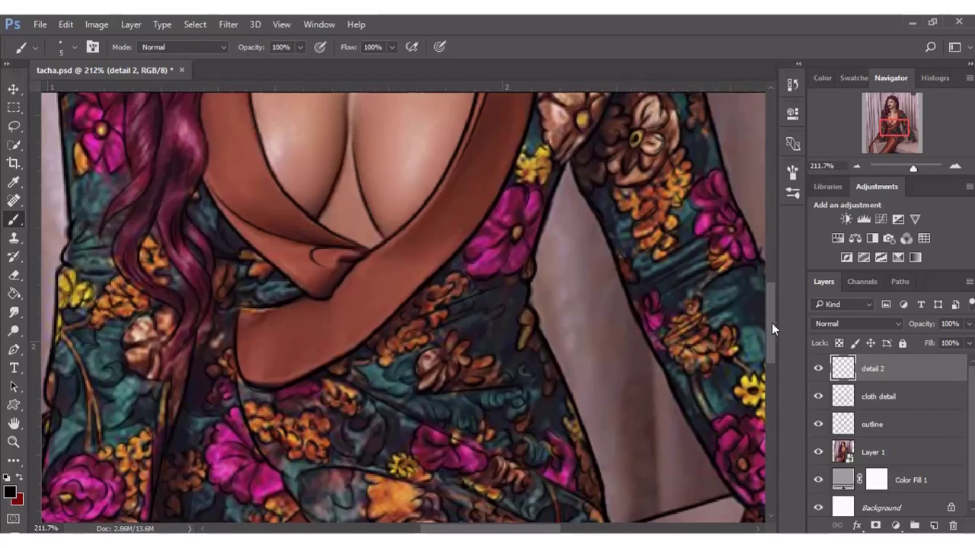
pyautogui.scroll(3, 772, 326)
pyautogui.scroll(3, 772, 282)
pyautogui.scroll(2, 771, 268)
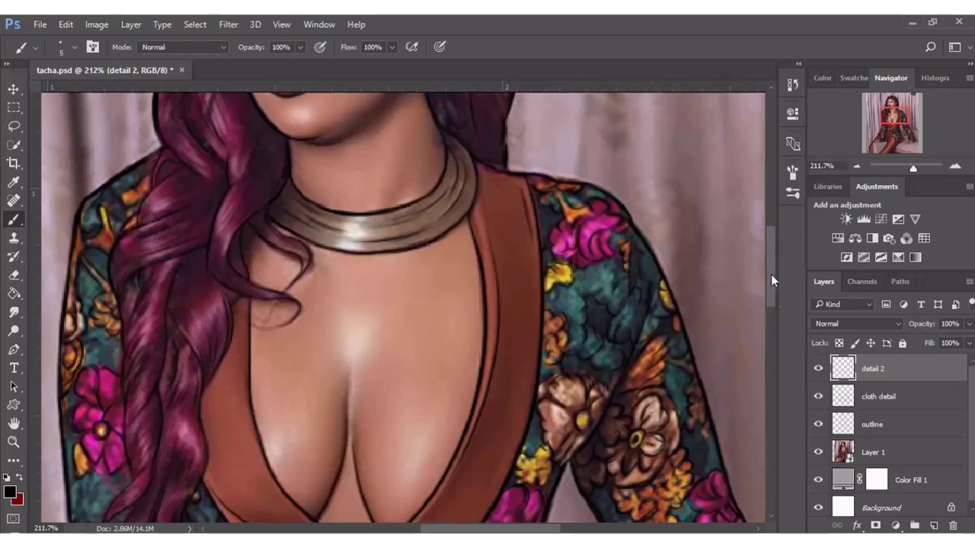
pyautogui.scroll(-5, 770, 281)
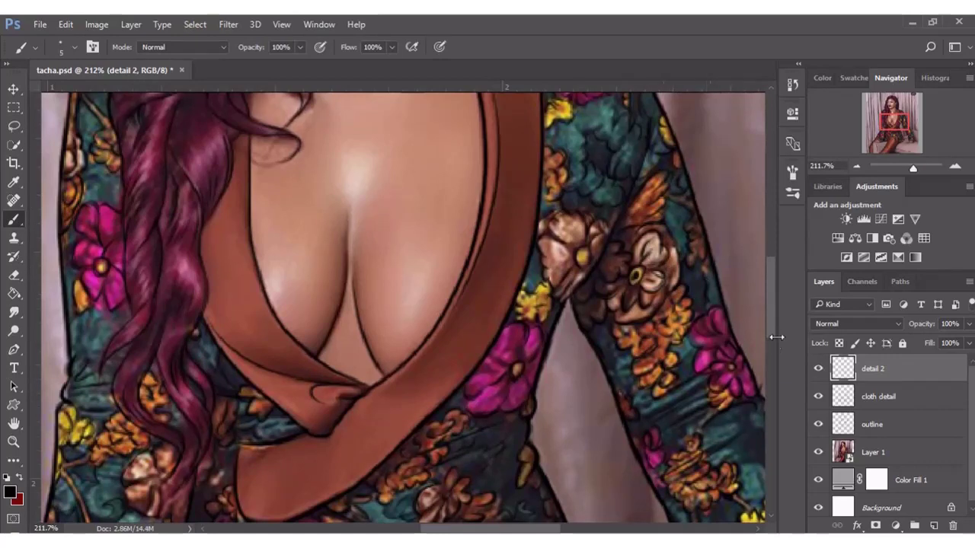
pyautogui.scroll(-3, 772, 346)
pyautogui.scroll(-2, 774, 352)
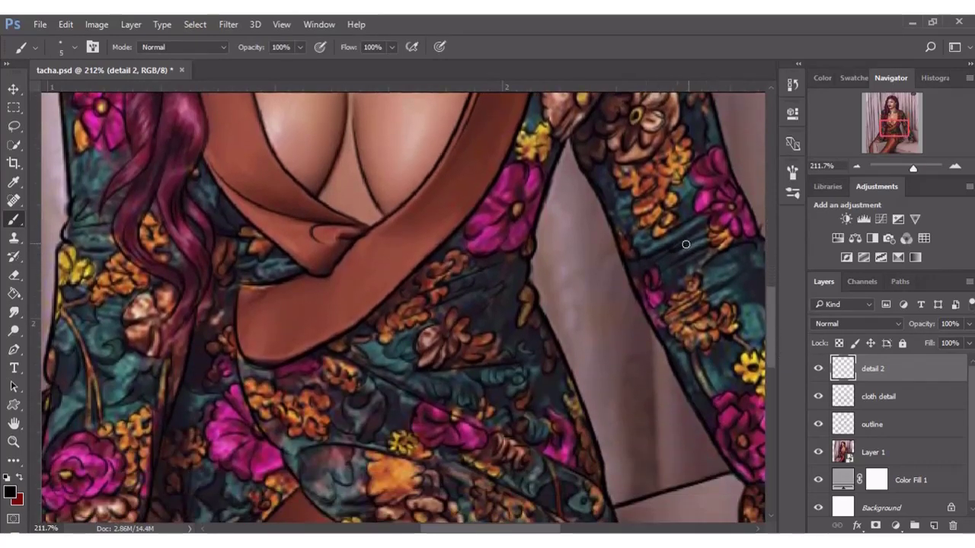
pyautogui.moveTo(898, 131); pyautogui.dragTo(908, 134)
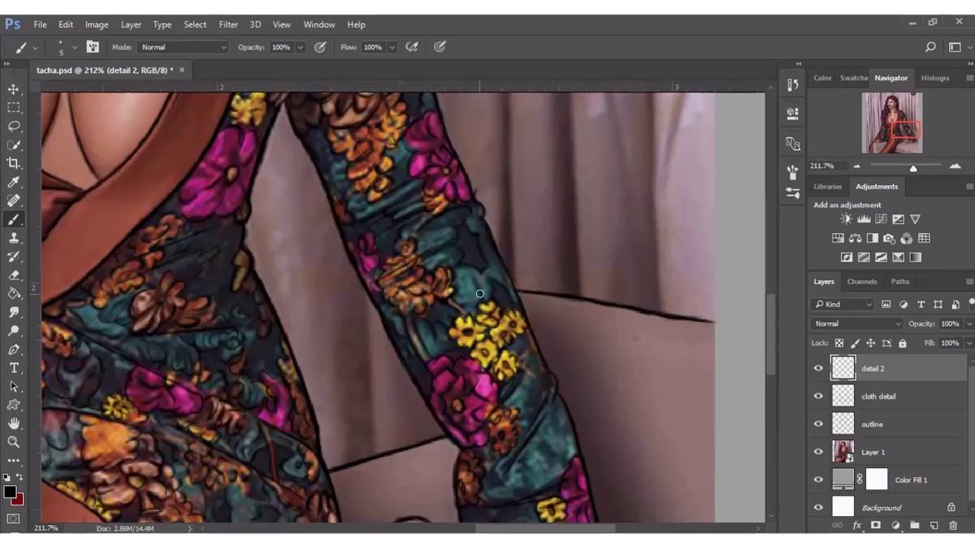
pyautogui.scroll(-5, 465, 289)
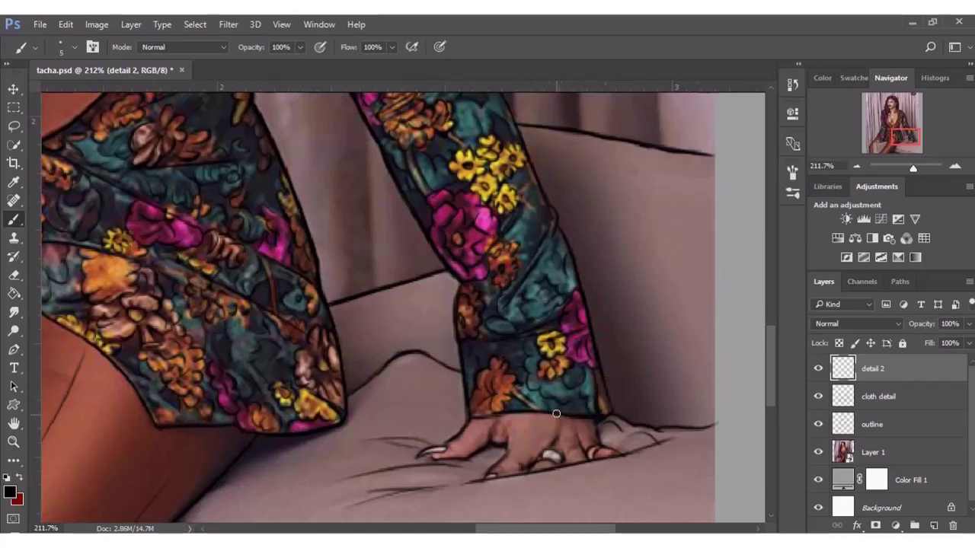
pyautogui.moveTo(913, 174); pyautogui.dragTo(901, 168)
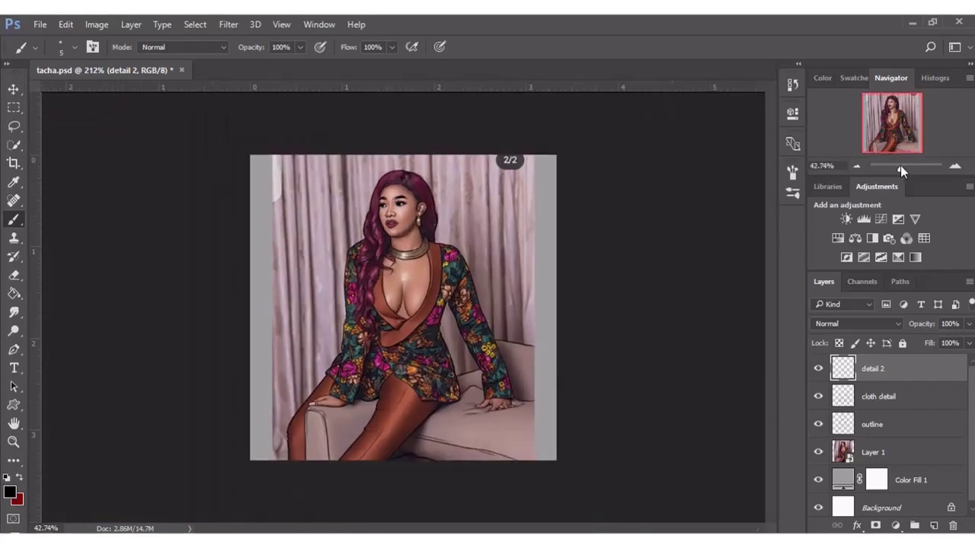
pyautogui.click(818, 452)
pyautogui.click(818, 452)
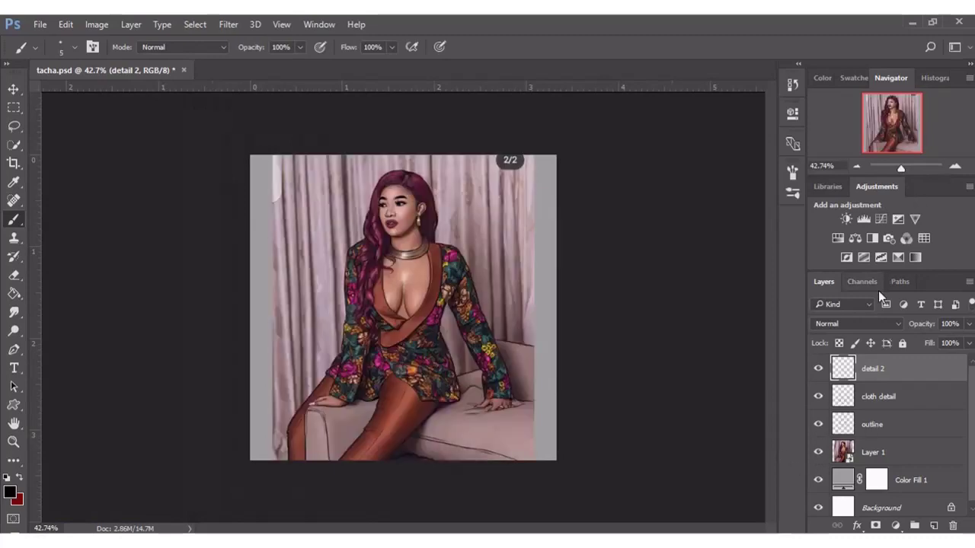
pyautogui.moveTo(901, 168); pyautogui.dragTo(903, 167)
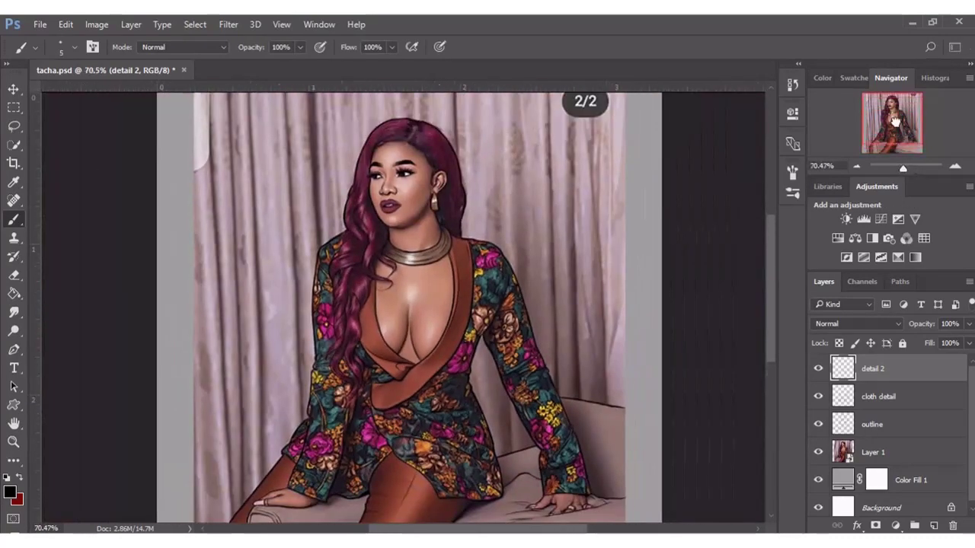
# Create a 'hair details' layer above Layer 1 at 100% opacity and zoom in on the head
pyautogui.click(872, 451)
pyautogui.moveTo(969, 323); pyautogui.dragTo(967, 340)
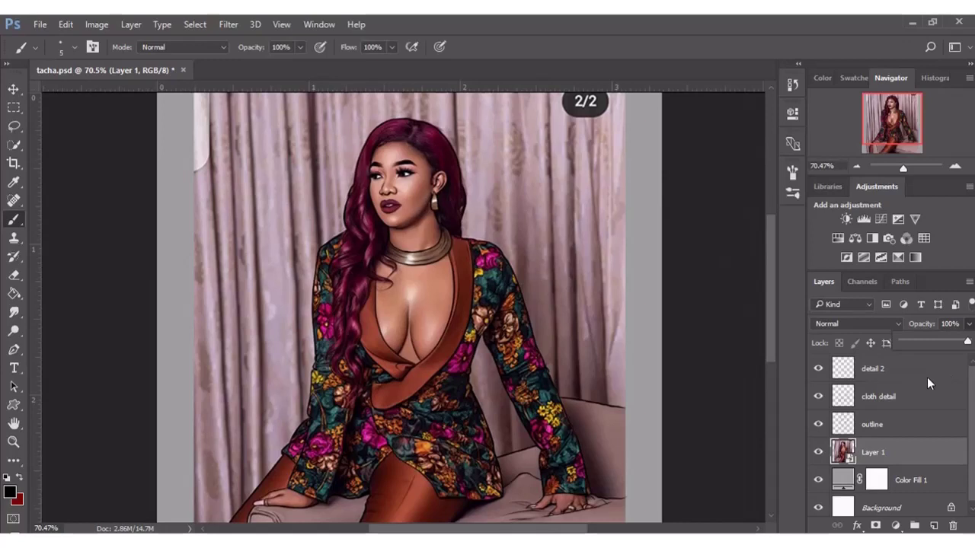
pyautogui.click(933, 526)
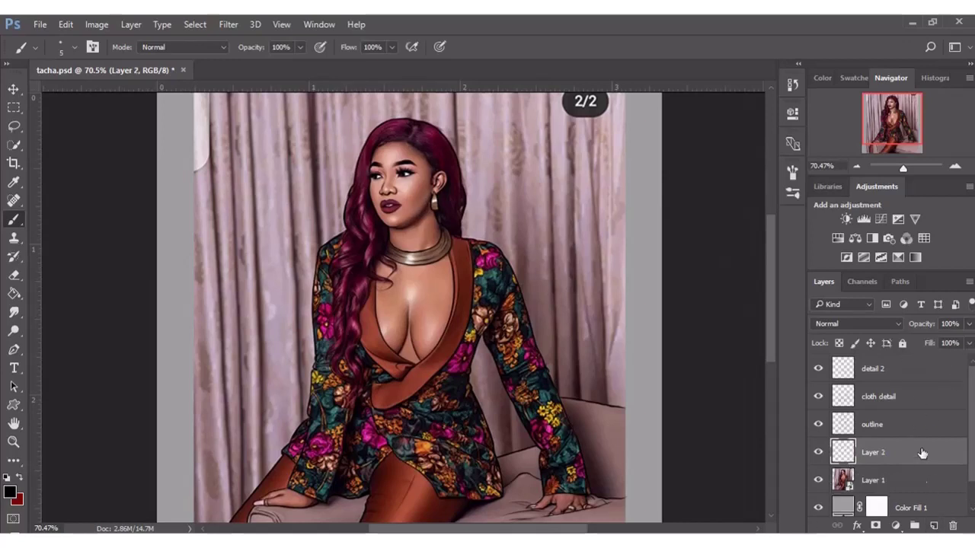
pyautogui.doubleClick(872, 452)
pyautogui.write('hair details')
pyautogui.press('Return')
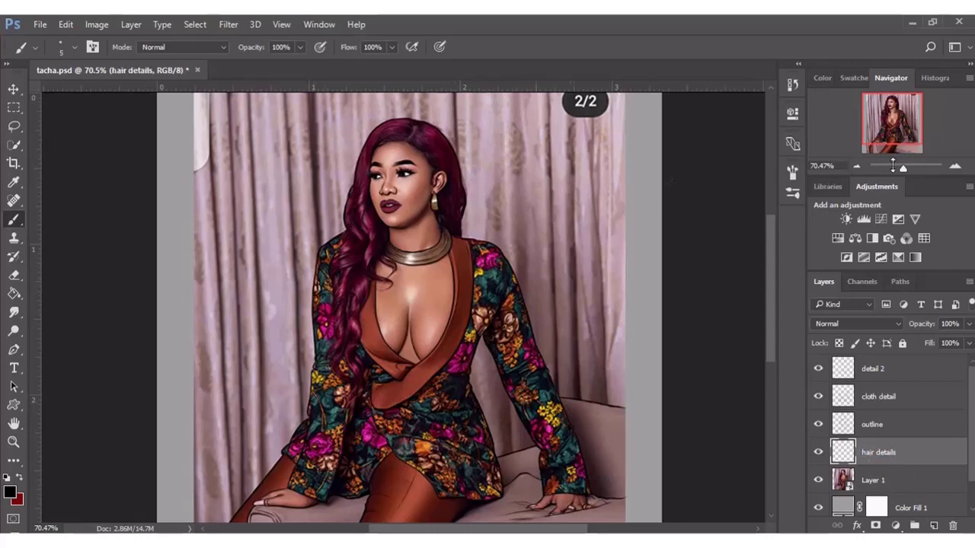
pyautogui.moveTo(903, 167); pyautogui.dragTo(908, 167)
pyautogui.click(10, 493)
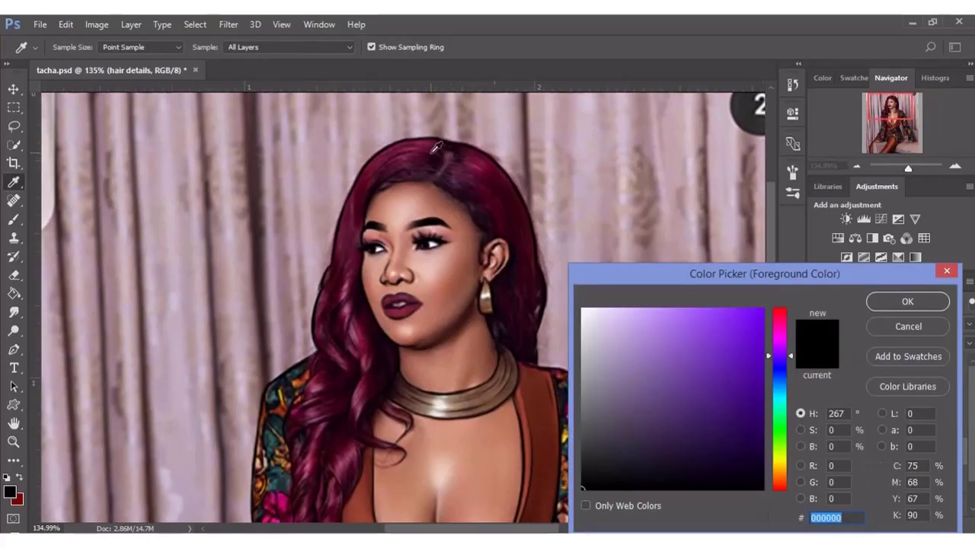
# Sample dark magenta and soft pink hair tones and dab them as palette dots beside the figure
pyautogui.click(405, 157)
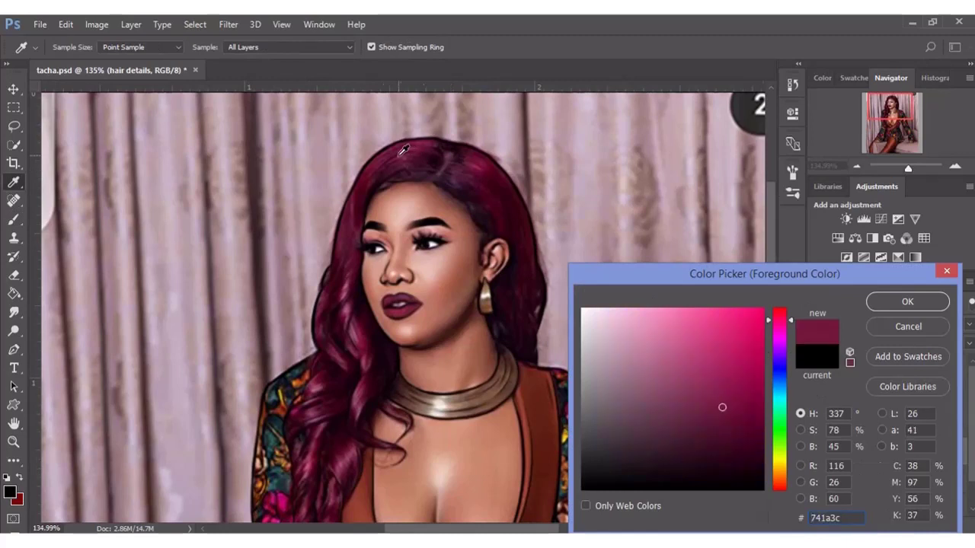
pyautogui.click(876, 305)
pyautogui.click(241, 201)
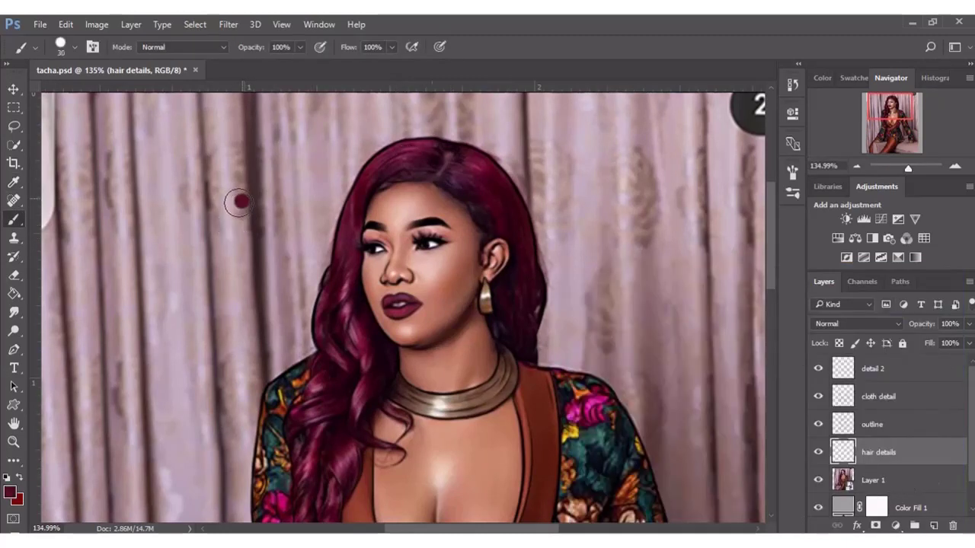
pyautogui.click(10, 493)
pyautogui.click(688, 382)
pyautogui.click(667, 329)
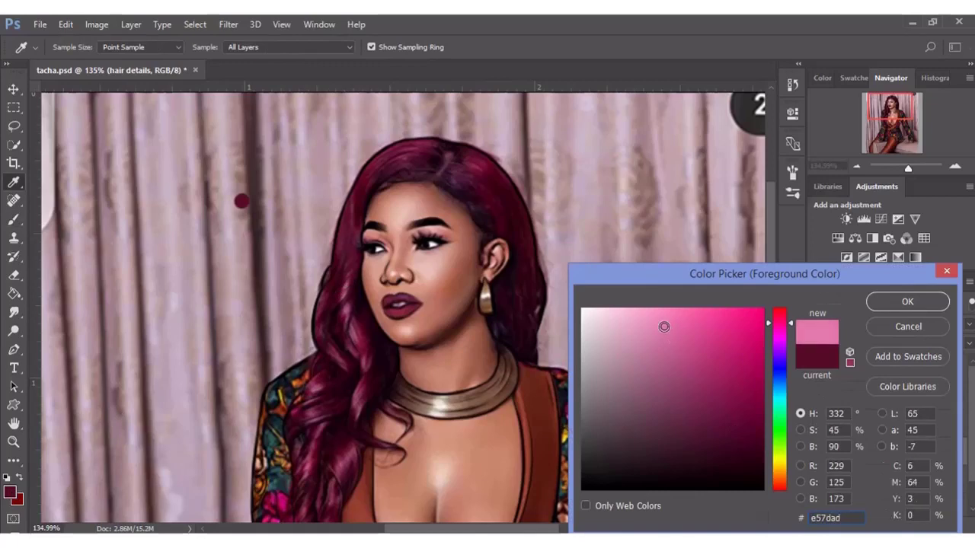
pyautogui.click(877, 303)
pyautogui.click(226, 229)
# Add very dark red and deep hair-red dots to the palette
pyautogui.click(10, 493)
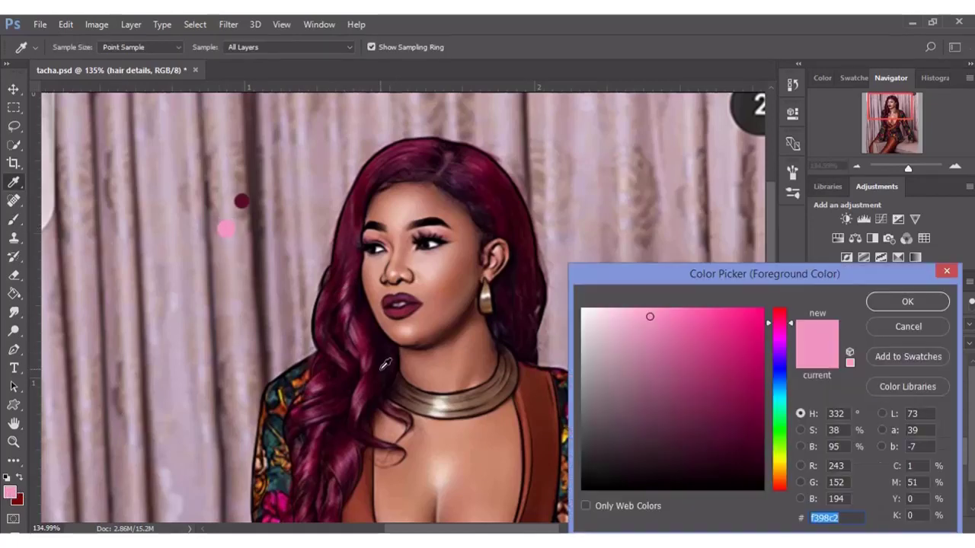
pyautogui.click(718, 465)
pyautogui.click(903, 301)
pyautogui.click(253, 231)
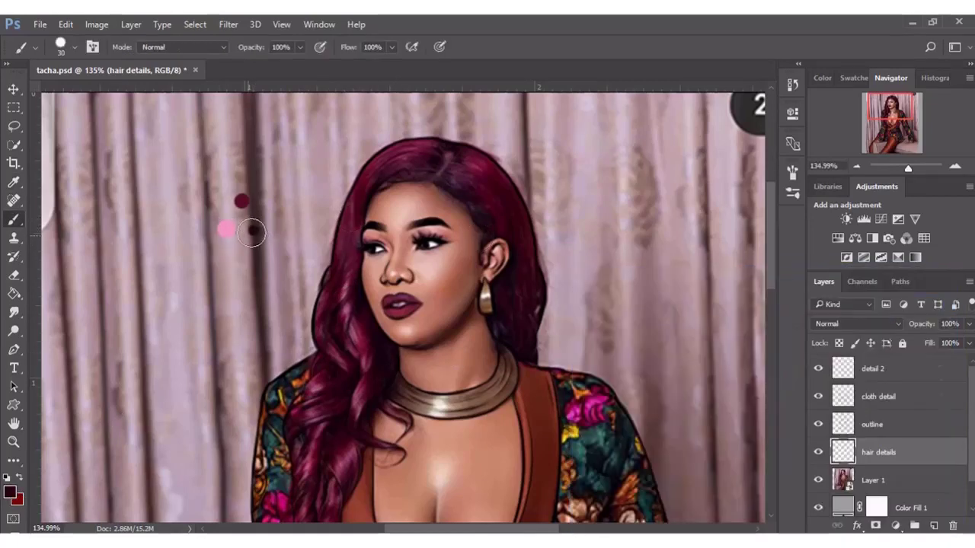
pyautogui.click(10, 492)
pyautogui.click(496, 170)
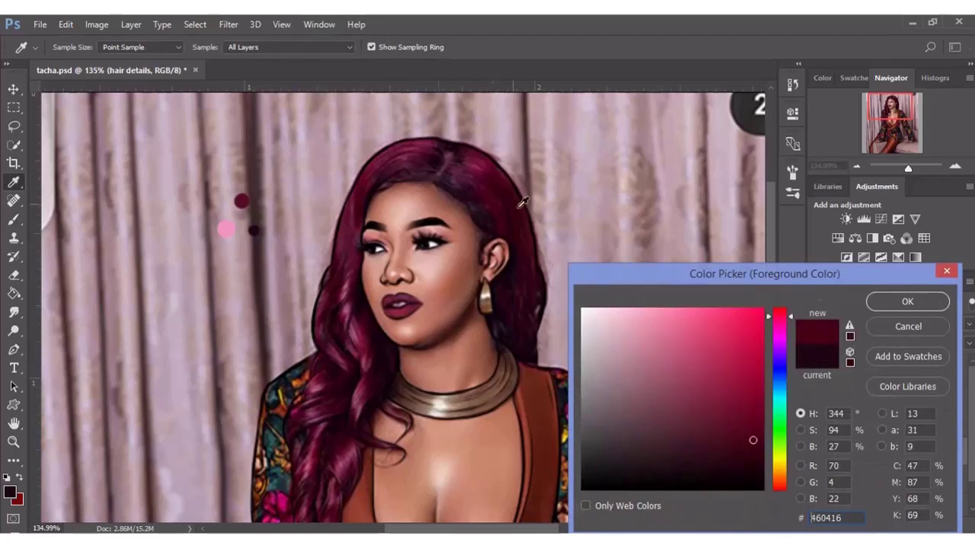
pyautogui.click(903, 301)
pyautogui.click(272, 200)
# Sample a near-black and another dark hair colour and dab both onto the palette
pyautogui.click(10, 493)
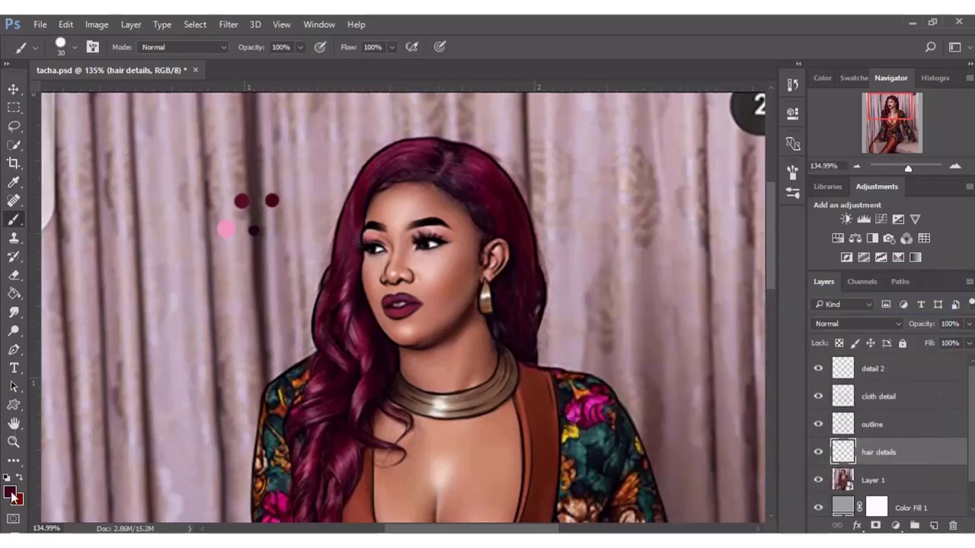
pyautogui.click(487, 206)
pyautogui.click(891, 302)
pyautogui.click(268, 174)
pyautogui.click(10, 493)
pyautogui.click(394, 344)
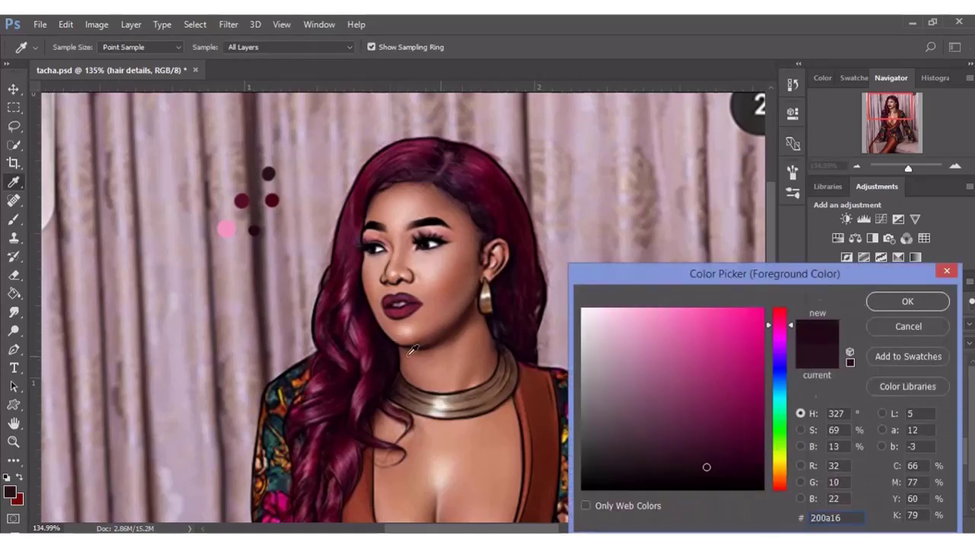
pyautogui.click(891, 304)
pyautogui.click(306, 175)
# Add a mauve dot, then a very dark sampled dot on the hair details layer
pyautogui.click(10, 493)
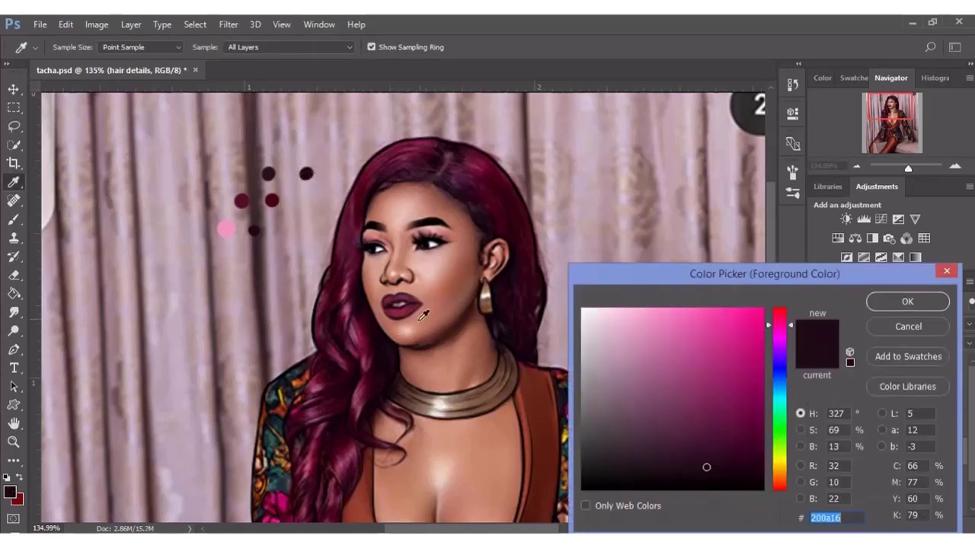
pyautogui.click(347, 456)
pyautogui.click(891, 302)
pyautogui.click(281, 233)
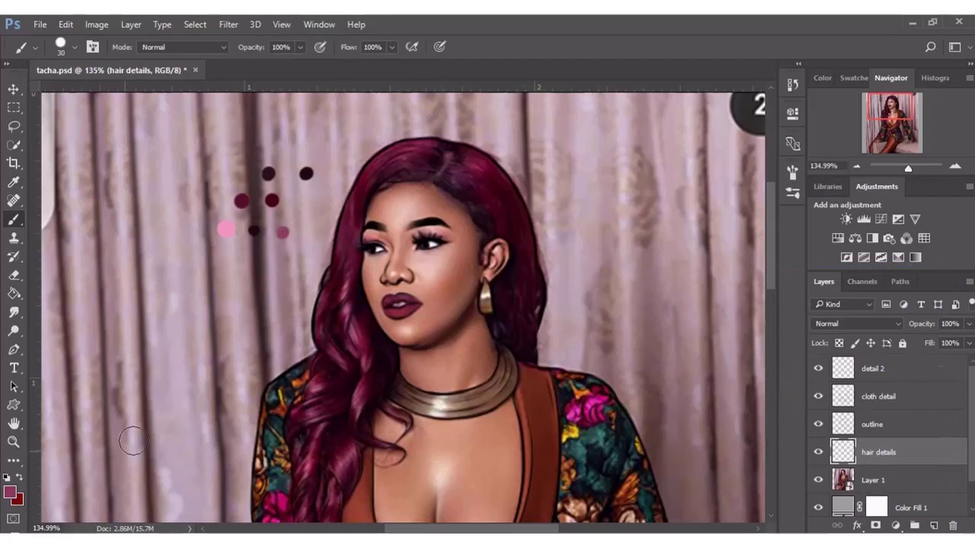
pyautogui.click(10, 493)
pyautogui.click(529, 336)
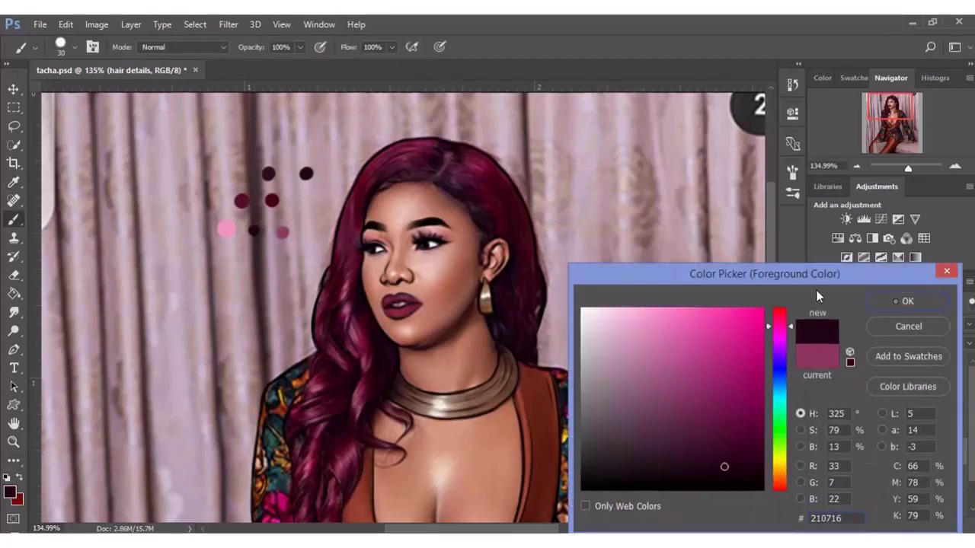
pyautogui.click(906, 301)
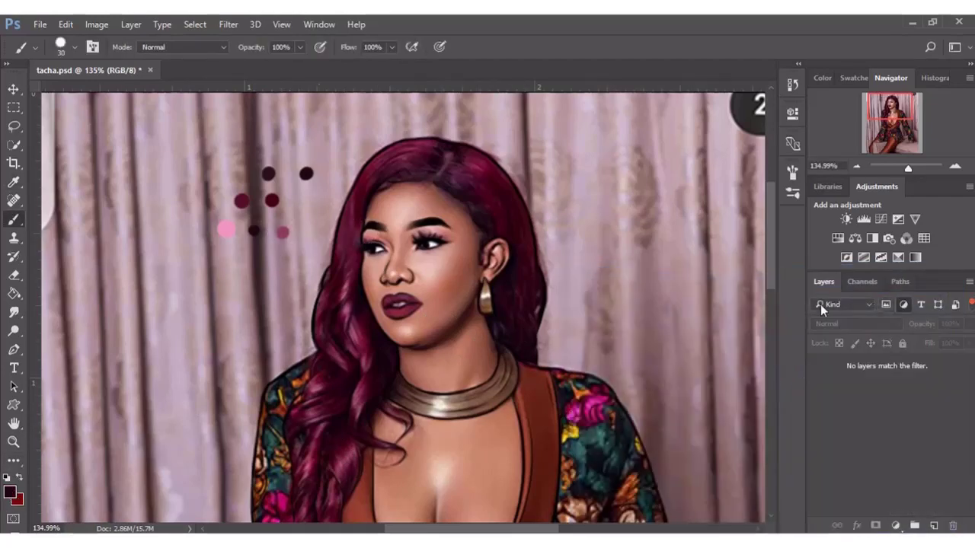
pyautogui.click(887, 305)
pyautogui.click(882, 456)
pyautogui.click(303, 207)
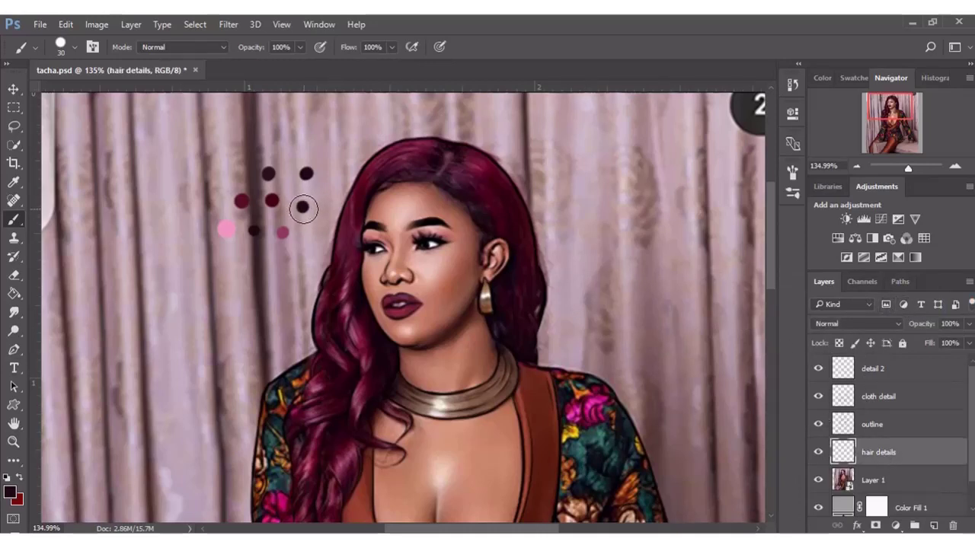
# Set the brush size to 5 and pick deep maroon 460416 as the foreground colour
pyautogui.press('[')
pyautogui.press('[')
pyautogui.press('[')
pyautogui.moveTo(912, 169); pyautogui.dragTo(914, 169)
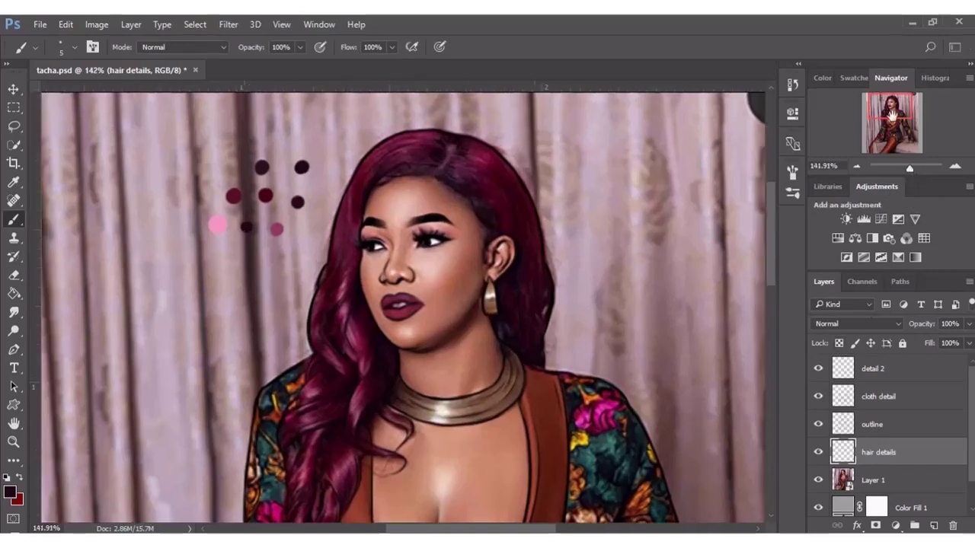
pyautogui.click(9, 492)
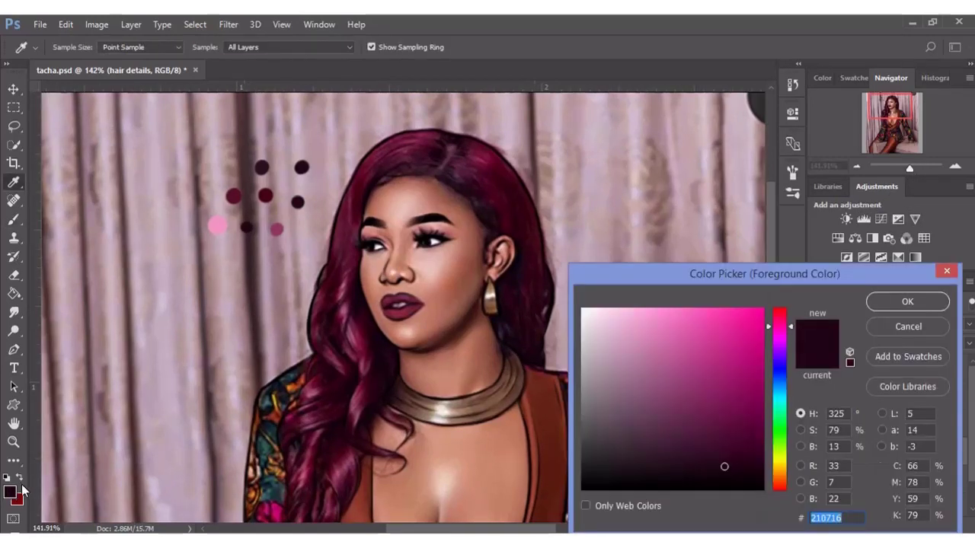
pyautogui.click(507, 192)
pyautogui.click(266, 197)
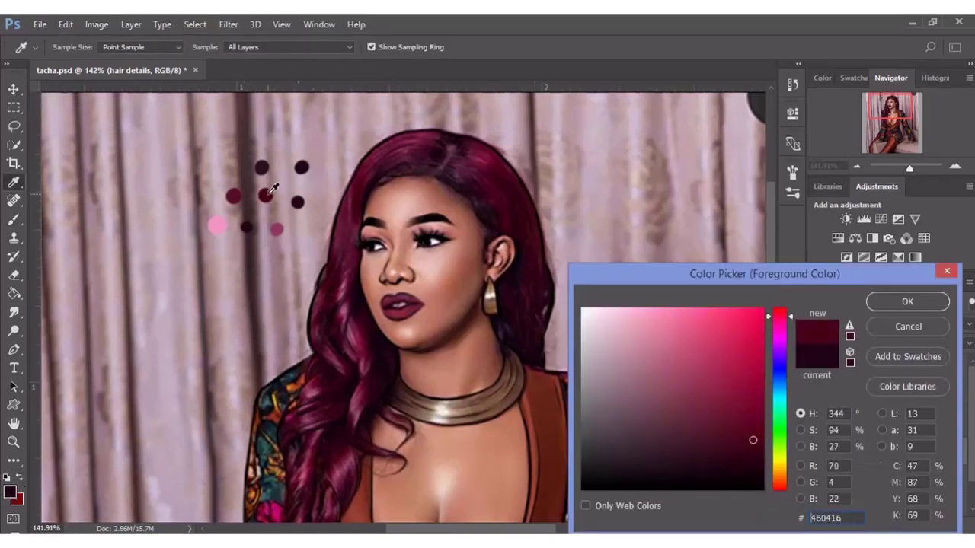
pyautogui.click(884, 294)
# With the photo layer hidden, paint maroon strands down the upper right side of the hair
pyautogui.moveTo(909, 167); pyautogui.dragTo(912, 169)
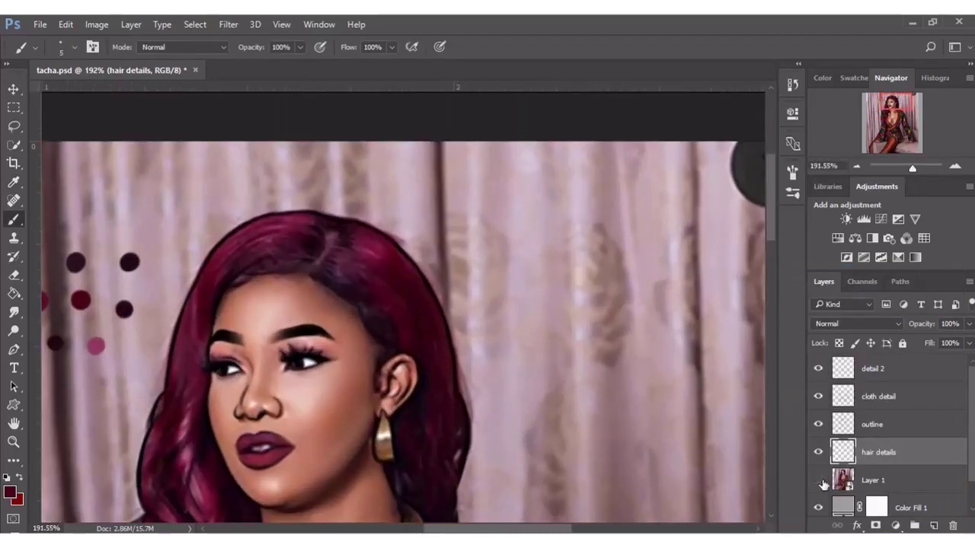
pyautogui.click(818, 480)
pyautogui.moveTo(381, 273); pyautogui.dragTo(427, 335)
pyautogui.moveTo(396, 242); pyautogui.dragTo(441, 373)
pyautogui.moveTo(365, 266); pyautogui.dragTo(402, 335)
pyautogui.moveTo(369, 248)
pyautogui.mouseDown()
pyautogui.moveTo(402, 278)
pyautogui.moveTo(412, 305)
pyautogui.moveTo(404, 320)
pyautogui.moveTo(430, 339)
pyautogui.mouseUp()
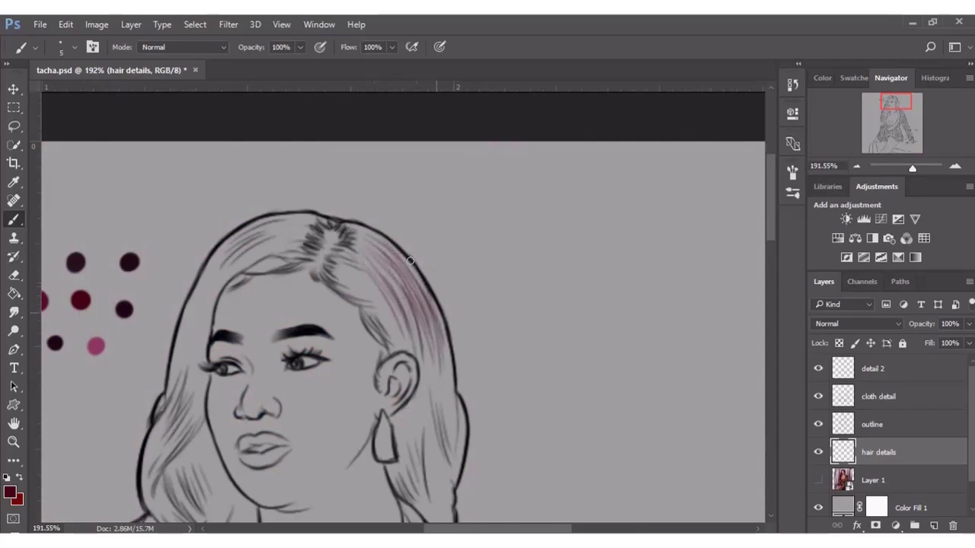
pyautogui.moveTo(363, 252)
pyautogui.mouseDown()
pyautogui.moveTo(400, 297)
pyautogui.moveTo(388, 266)
pyautogui.mouseUp()
pyautogui.moveTo(350, 228); pyautogui.dragTo(405, 301)
pyautogui.moveTo(358, 256); pyautogui.dragTo(388, 301)
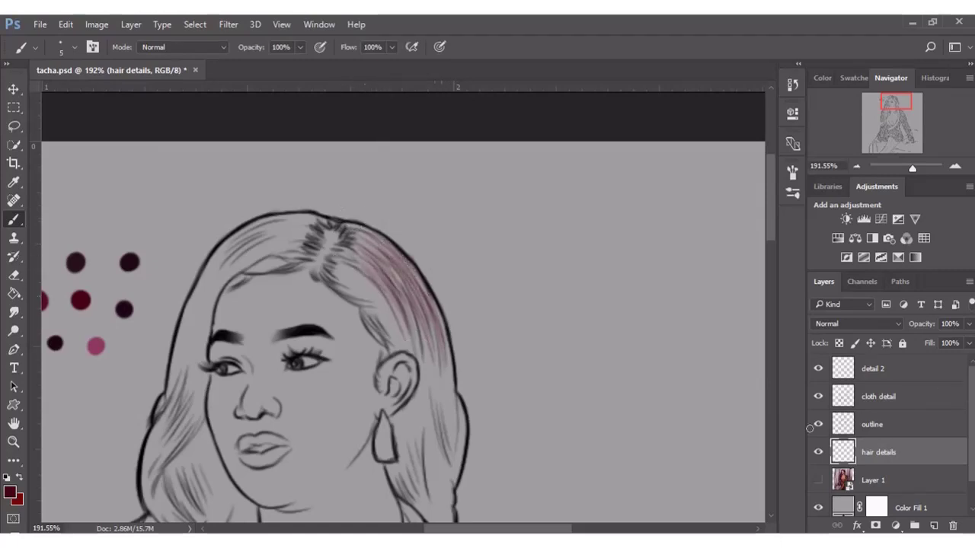
# Compare against the photo, then paint strands from the earring down to the shoulder
pyautogui.click(818, 480)
pyautogui.scroll(-2, 770, 256)
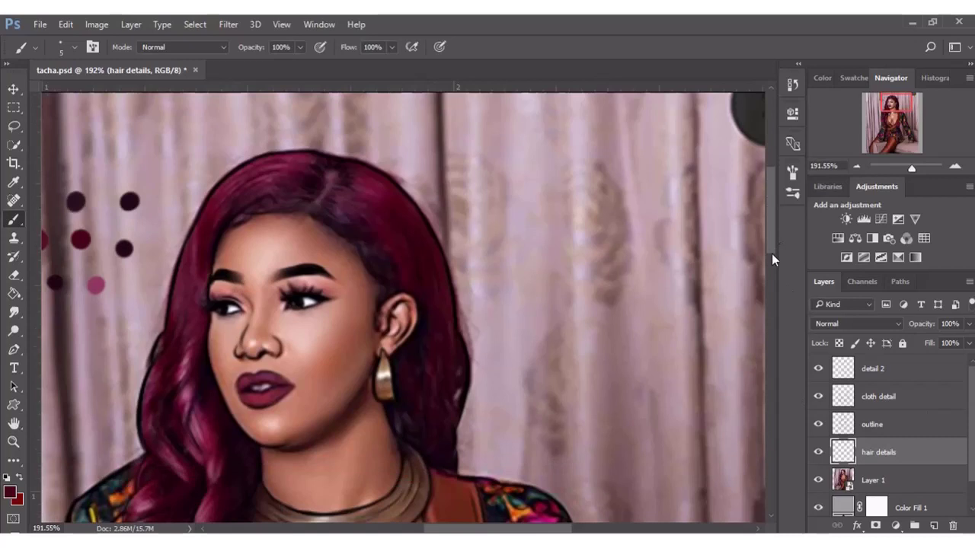
pyautogui.click(818, 480)
pyautogui.moveTo(402, 374); pyautogui.dragTo(441, 461)
pyautogui.moveTo(426, 418); pyautogui.dragTo(445, 466)
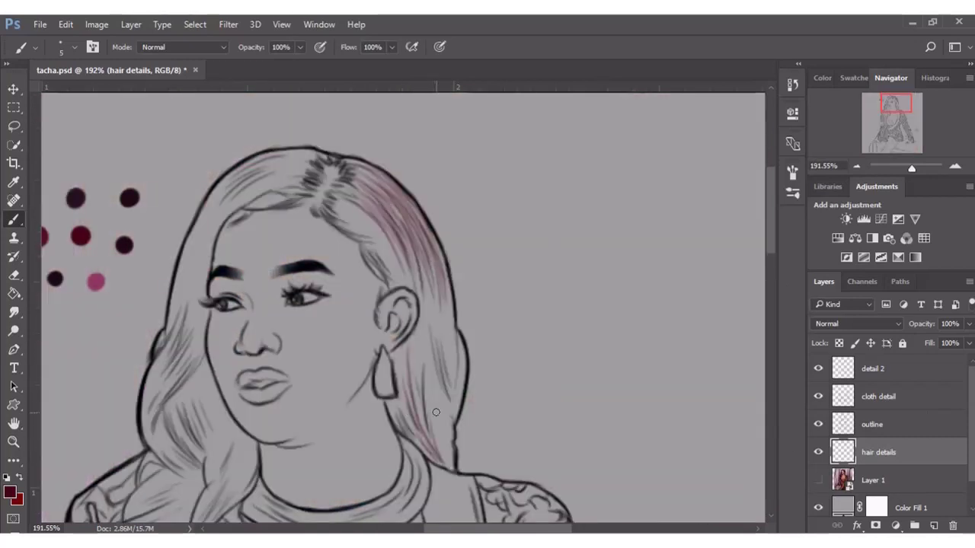
pyautogui.moveTo(431, 381); pyautogui.dragTo(442, 448)
pyautogui.moveTo(442, 404); pyautogui.dragTo(451, 446)
pyautogui.moveTo(455, 335); pyautogui.dragTo(460, 396)
pyautogui.click(818, 451)
pyautogui.click(818, 451)
pyautogui.click(818, 480)
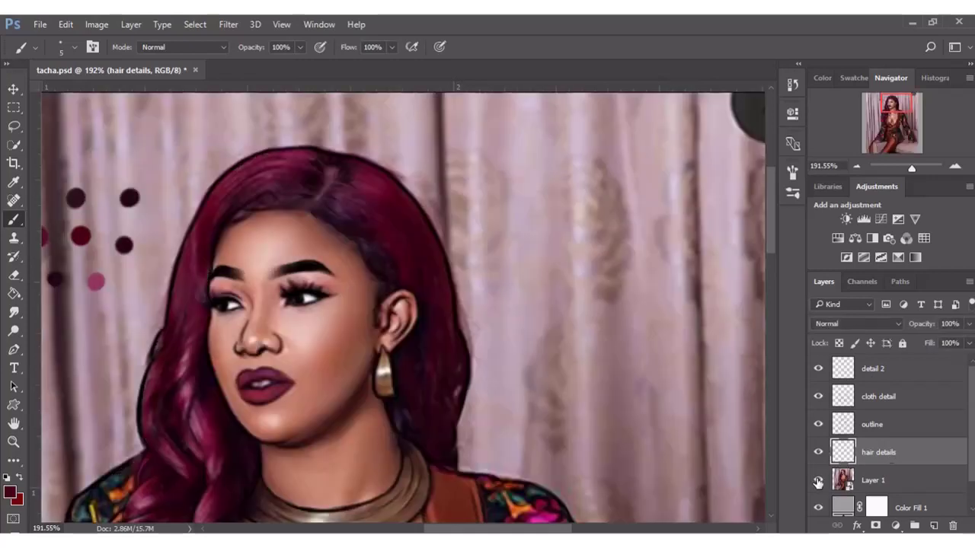
# Fill the area between the ear, earring and shoulder with more maroon strands
pyautogui.moveTo(425, 312); pyautogui.dragTo(441, 373)
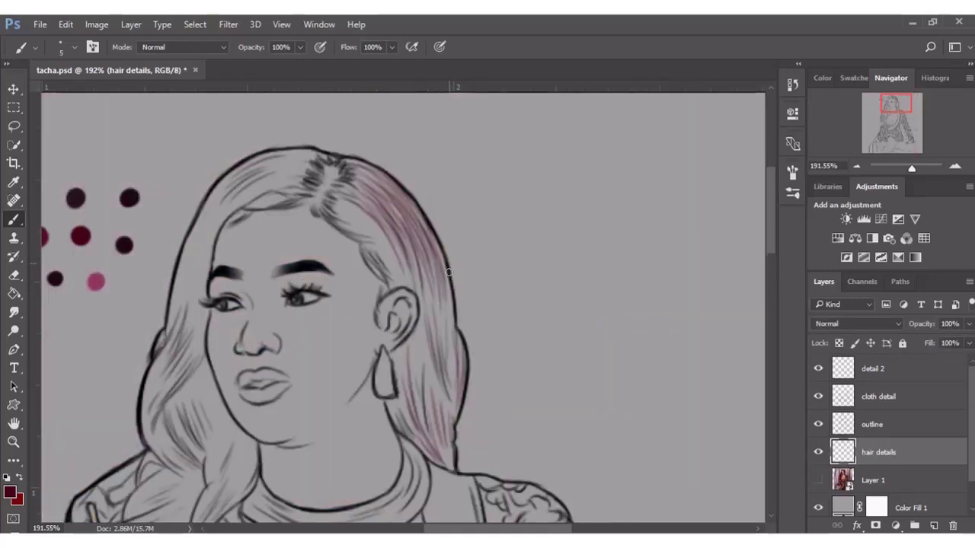
pyautogui.moveTo(448, 268); pyautogui.dragTo(446, 380)
pyautogui.moveTo(450, 302); pyautogui.dragTo(454, 388)
pyautogui.moveTo(455, 334); pyautogui.dragTo(460, 399)
pyautogui.moveTo(422, 283); pyautogui.dragTo(438, 369)
pyautogui.moveTo(437, 311)
pyautogui.mouseDown()
pyautogui.moveTo(446, 362)
pyautogui.moveTo(423, 426)
pyautogui.mouseUp()
pyautogui.moveTo(414, 328); pyautogui.dragTo(429, 411)
pyautogui.moveTo(431, 378); pyautogui.dragTo(446, 446)
pyautogui.moveTo(430, 404); pyautogui.dragTo(435, 416)
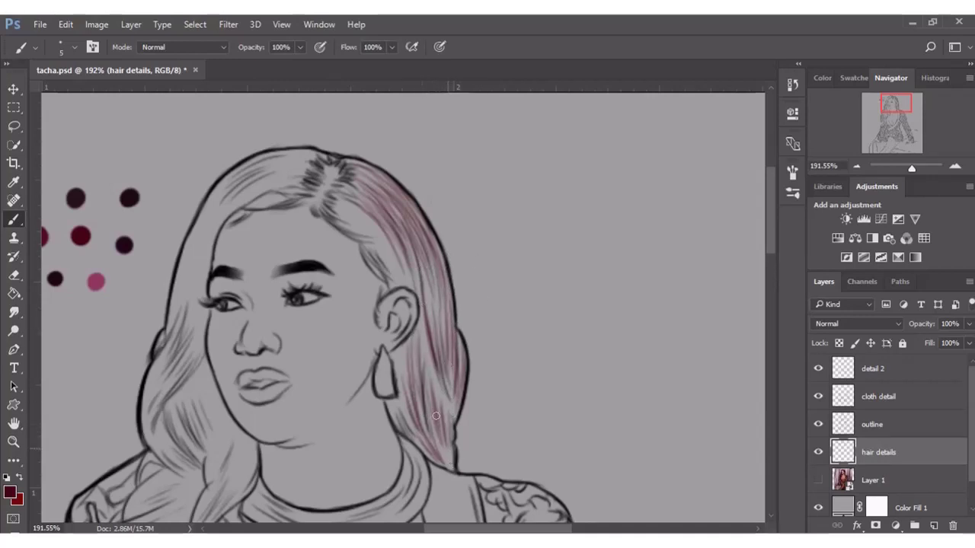
pyautogui.moveTo(407, 337); pyautogui.dragTo(419, 410)
pyautogui.moveTo(408, 355); pyautogui.dragTo(420, 428)
# Add strands from the crown and thicken the lower right hair beside the ear
pyautogui.moveTo(438, 373); pyautogui.dragTo(448, 457)
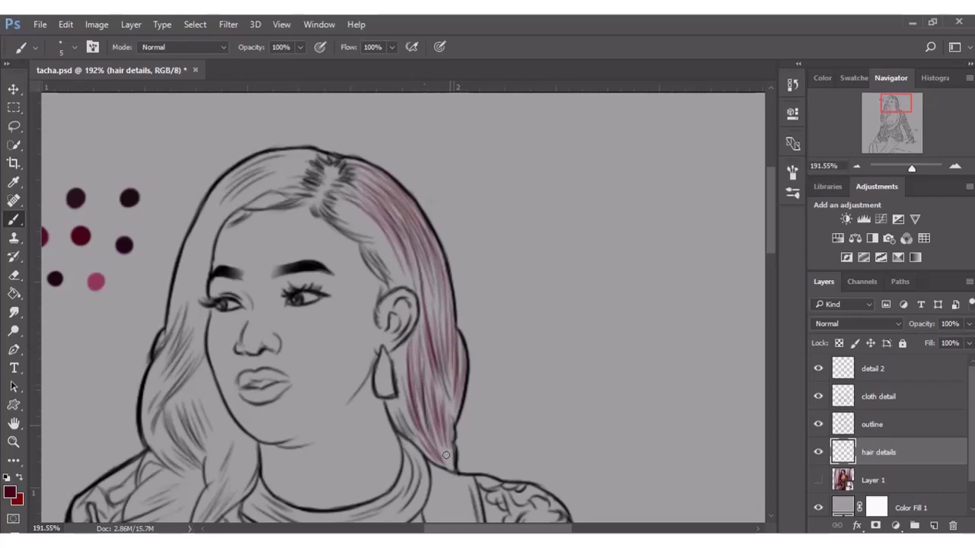
pyautogui.moveTo(450, 408); pyautogui.dragTo(454, 427)
pyautogui.moveTo(392, 229); pyautogui.dragTo(409, 267)
pyautogui.moveTo(404, 225); pyautogui.dragTo(445, 335)
pyautogui.moveTo(423, 272); pyautogui.dragTo(441, 329)
pyautogui.moveTo(445, 284); pyautogui.dragTo(455, 427)
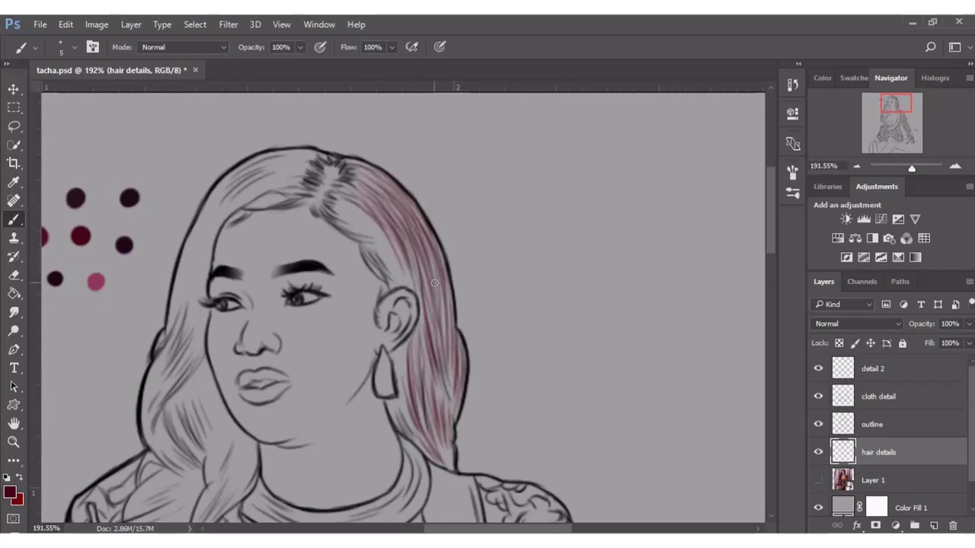
pyautogui.moveTo(424, 308); pyautogui.dragTo(445, 381)
pyautogui.moveTo(428, 342); pyautogui.dragTo(446, 407)
pyautogui.moveTo(455, 332)
pyautogui.mouseDown()
pyautogui.moveTo(463, 408)
pyautogui.moveTo(451, 439)
pyautogui.mouseUp()
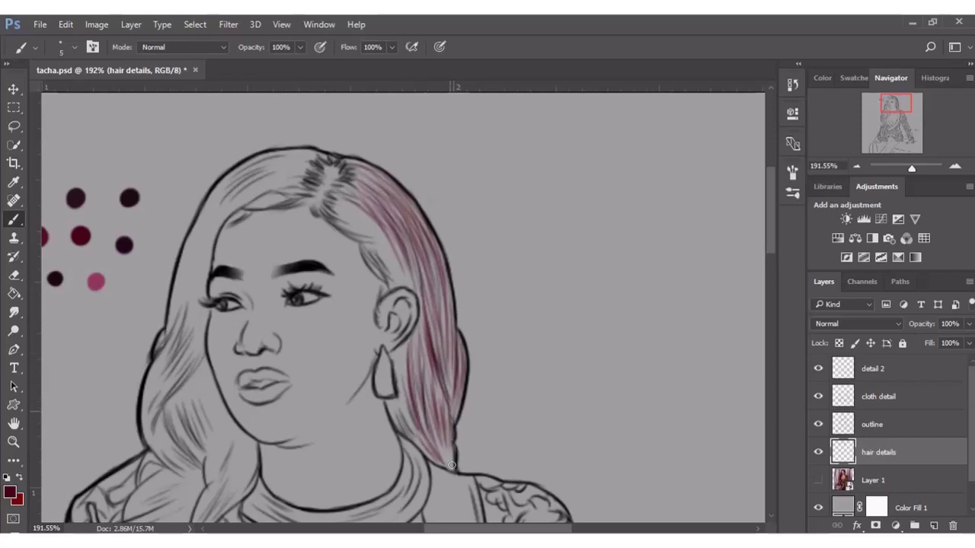
# Add strands down from the crown, darken the lower tip, and check against the photo
pyautogui.moveTo(398, 217); pyautogui.dragTo(437, 318)
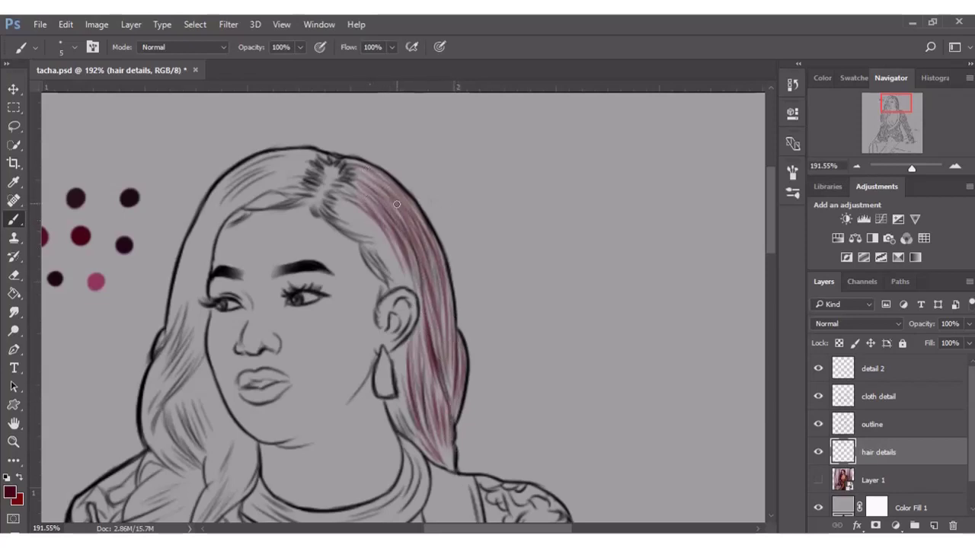
pyautogui.moveTo(436, 278); pyautogui.dragTo(452, 373)
pyautogui.moveTo(424, 292)
pyautogui.mouseDown()
pyautogui.moveTo(440, 350)
pyautogui.moveTo(449, 350)
pyautogui.moveTo(431, 424)
pyautogui.moveTo(449, 465)
pyautogui.mouseUp()
pyautogui.moveTo(436, 381); pyautogui.dragTo(452, 459)
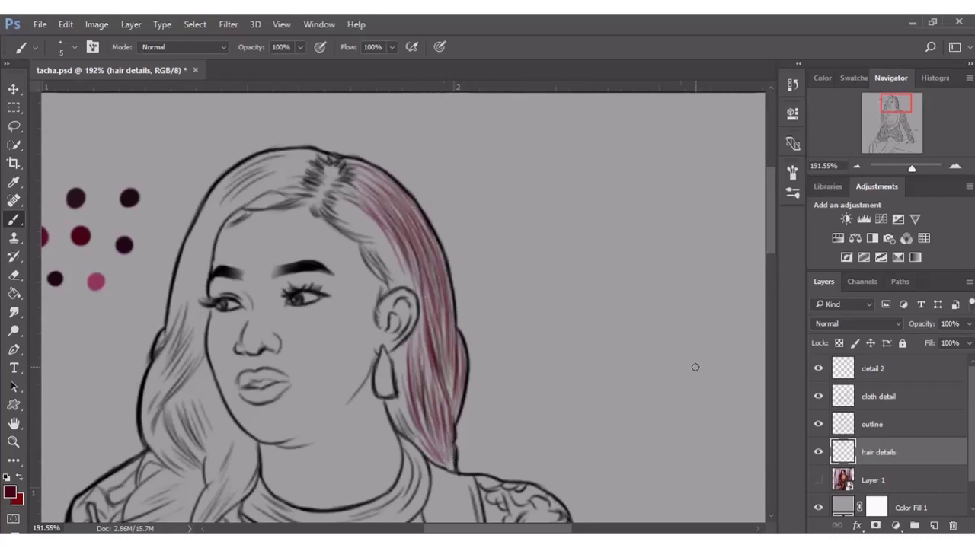
pyautogui.moveTo(410, 291); pyautogui.dragTo(416, 352)
pyautogui.click(818, 481)
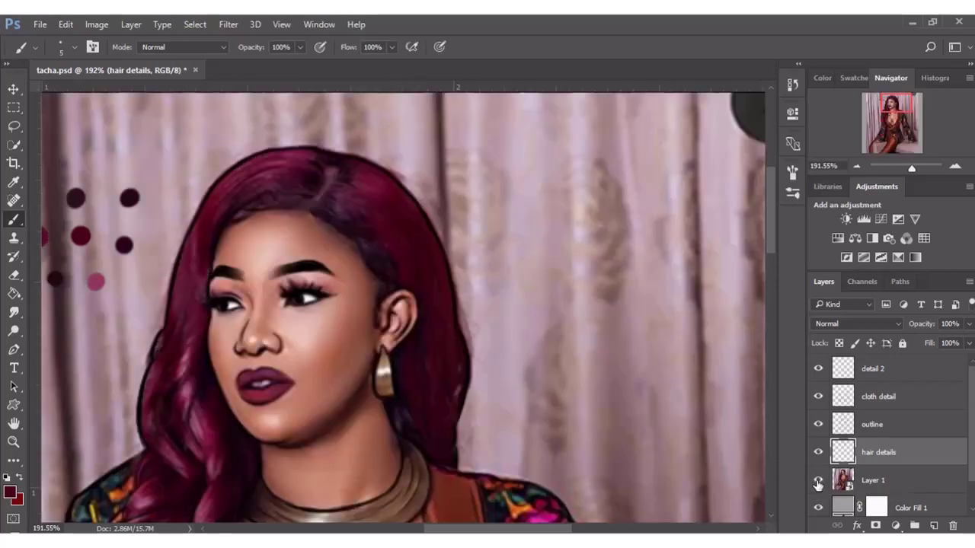
# Sample a darker hair colour and paint dark strands across the top right hair near the crown
pyautogui.click(818, 481)
pyautogui.click(10, 492)
pyautogui.click(124, 243)
pyautogui.click(903, 300)
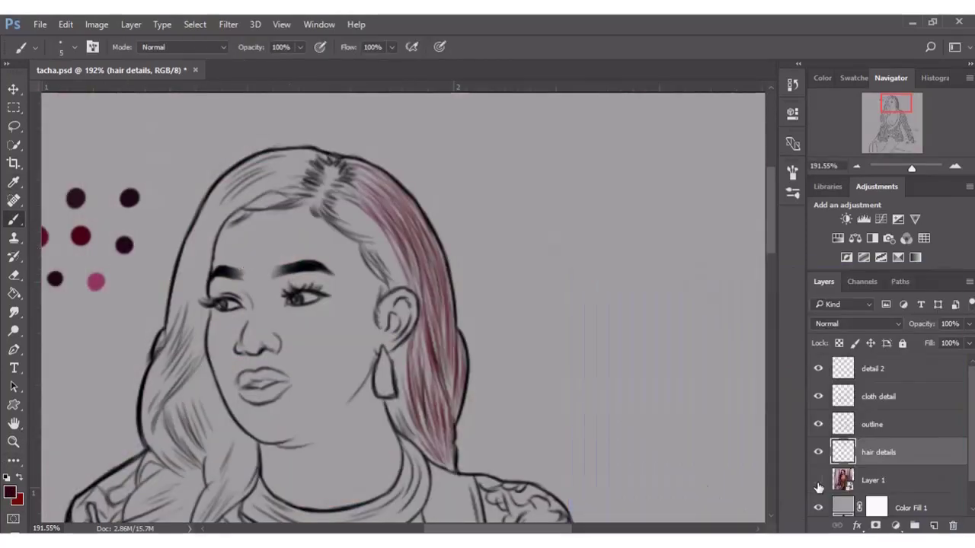
pyautogui.click(818, 480)
pyautogui.moveTo(333, 199)
pyautogui.mouseDown()
pyautogui.moveTo(404, 275)
pyautogui.moveTo(380, 249)
pyautogui.mouseUp()
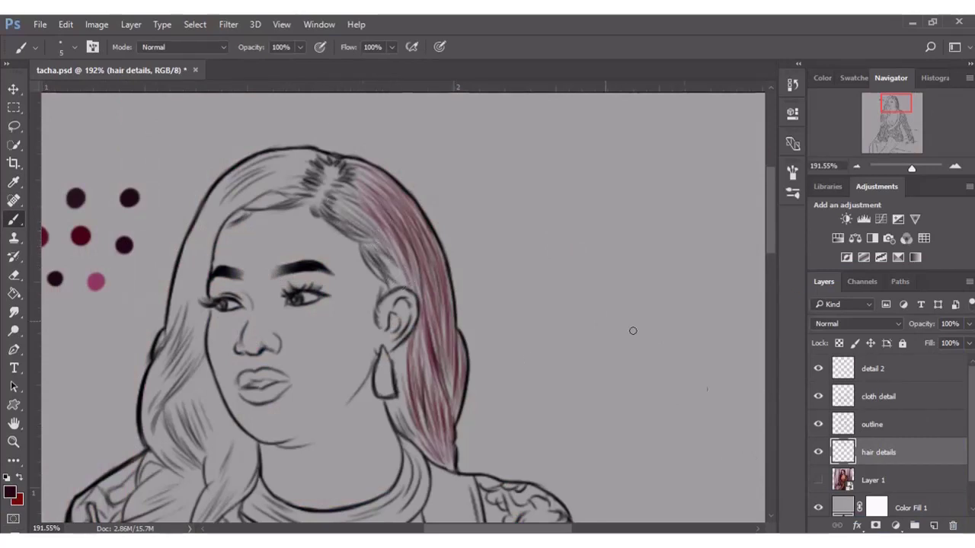
pyautogui.click(818, 481)
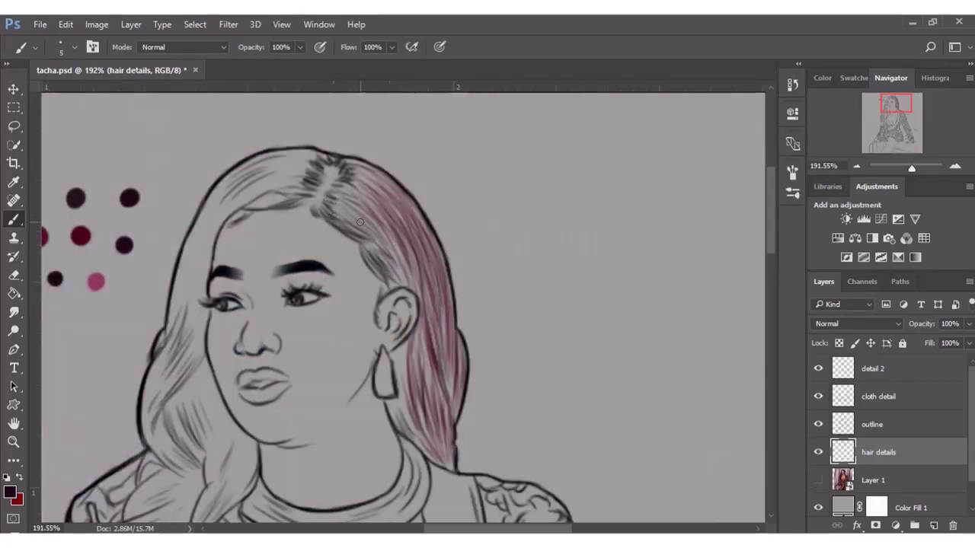
pyautogui.moveTo(340, 200)
pyautogui.mouseDown()
pyautogui.moveTo(388, 251)
pyautogui.moveTo(365, 244)
pyautogui.moveTo(384, 250)
pyautogui.moveTo(358, 232)
pyautogui.moveTo(401, 263)
pyautogui.moveTo(361, 243)
pyautogui.moveTo(397, 272)
pyautogui.moveTo(361, 251)
pyautogui.mouseUp()
pyautogui.moveTo(327, 215); pyautogui.dragTo(378, 267)
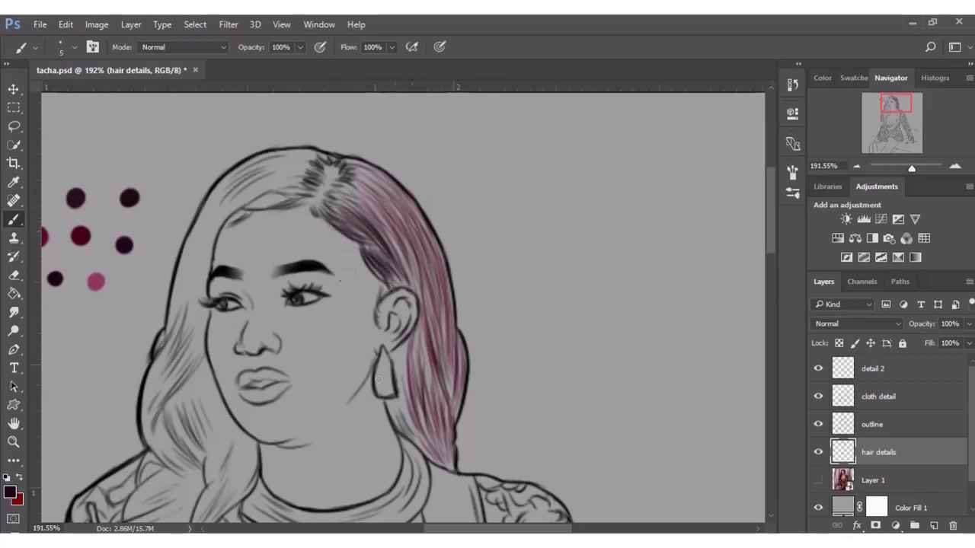
# Deepen the hair from the earring to the shoulder and add strands near the part
pyautogui.moveTo(395, 349)
pyautogui.mouseDown()
pyautogui.moveTo(401, 424)
pyautogui.moveTo(407, 417)
pyautogui.moveTo(417, 443)
pyautogui.mouseUp()
pyautogui.moveTo(394, 411); pyautogui.dragTo(448, 463)
pyautogui.moveTo(431, 424); pyautogui.dragTo(458, 472)
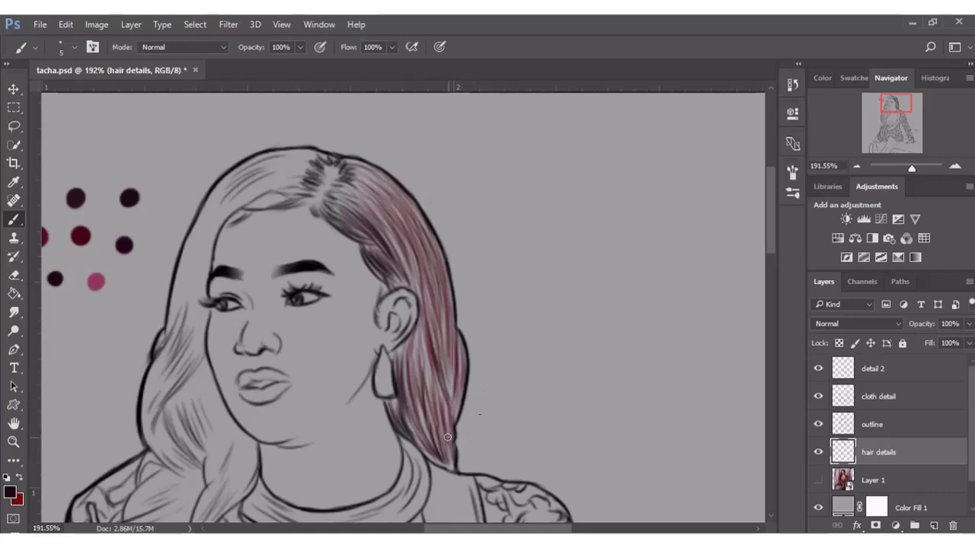
pyautogui.moveTo(447, 437)
pyautogui.mouseDown()
pyautogui.moveTo(454, 466)
pyautogui.moveTo(444, 465)
pyautogui.mouseUp()
pyautogui.moveTo(408, 404); pyautogui.dragTo(443, 452)
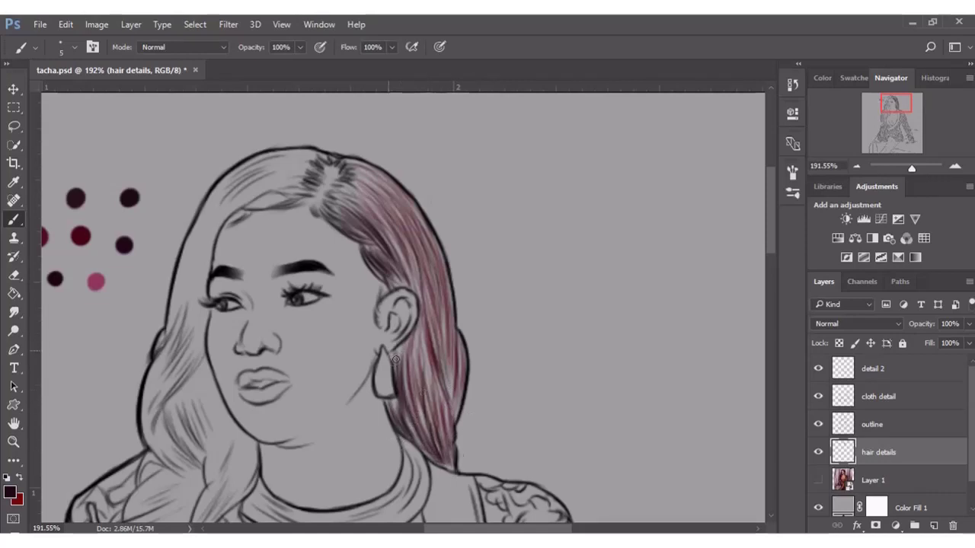
pyautogui.moveTo(399, 344); pyautogui.dragTo(411, 375)
pyautogui.moveTo(406, 415); pyautogui.dragTo(424, 444)
pyautogui.moveTo(401, 342); pyautogui.dragTo(411, 431)
pyautogui.moveTo(416, 393); pyautogui.dragTo(437, 448)
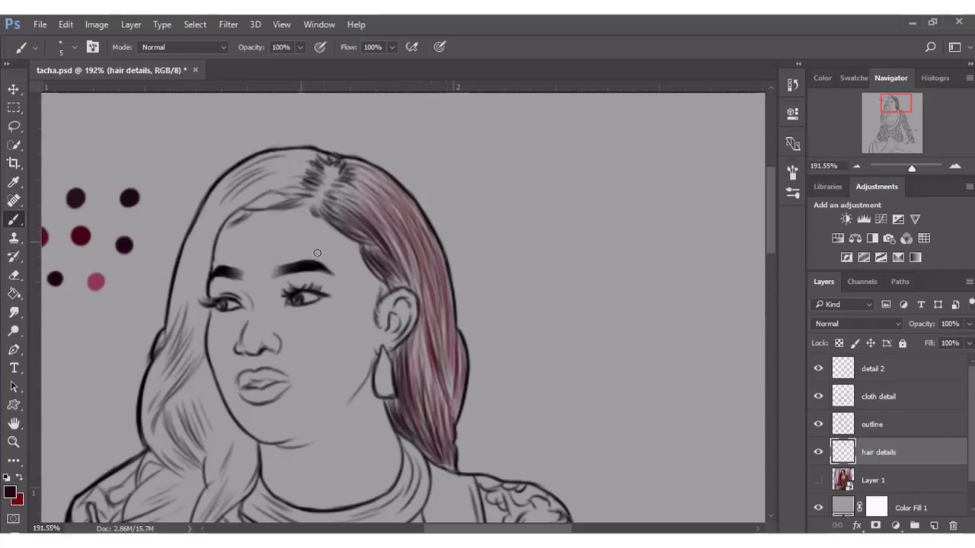
pyautogui.moveTo(344, 201); pyautogui.dragTo(381, 242)
pyautogui.moveTo(398, 282); pyautogui.dragTo(407, 288)
pyautogui.moveTo(365, 239); pyautogui.dragTo(382, 260)
# Paint faint and dark strands around the hair part and left hairline, comparing against the reference photo
pyautogui.moveTo(330, 198); pyautogui.dragTo(361, 218)
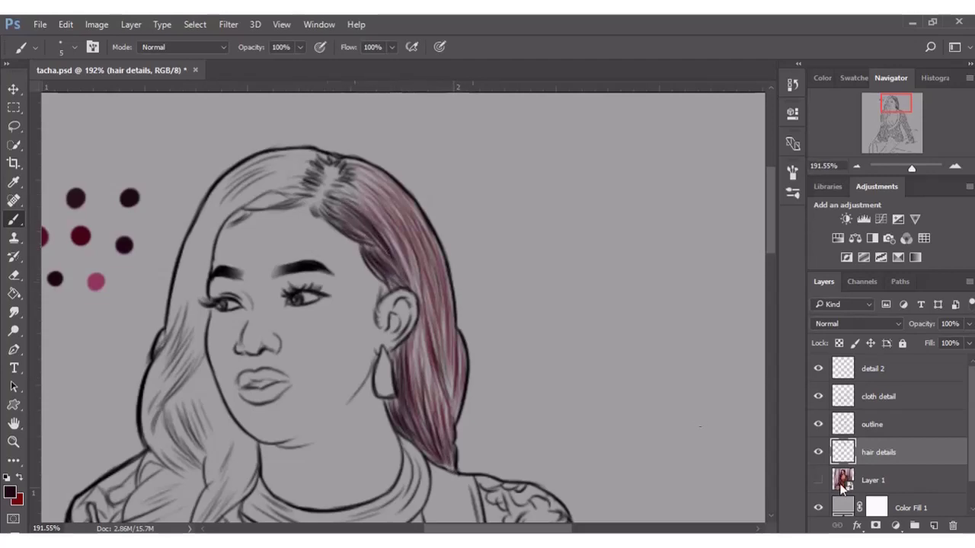
pyautogui.click(818, 479)
pyautogui.click(818, 480)
pyautogui.click(818, 480)
pyautogui.moveTo(282, 196)
pyautogui.mouseDown()
pyautogui.moveTo(242, 208)
pyautogui.moveTo(259, 207)
pyautogui.mouseUp()
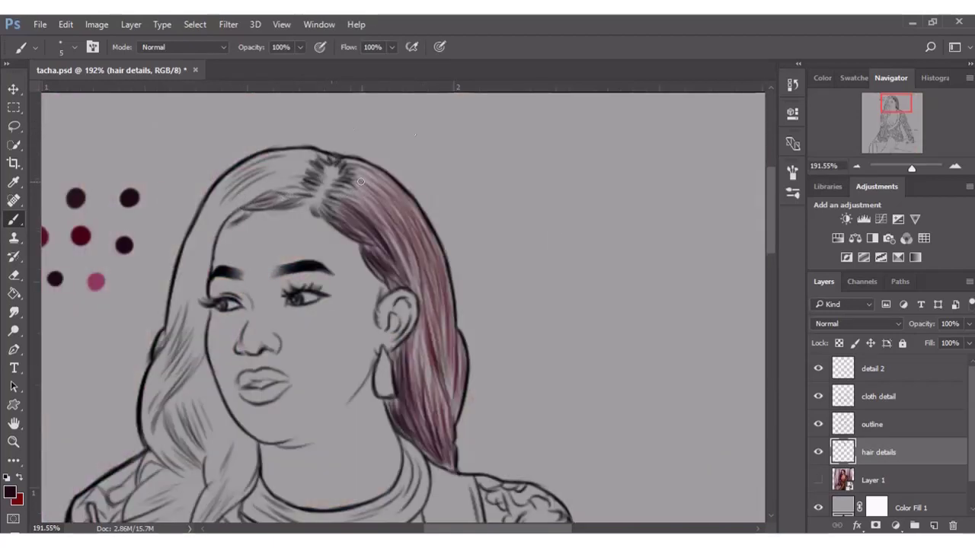
pyautogui.moveTo(358, 199)
pyautogui.mouseDown()
pyautogui.moveTo(303, 147)
pyautogui.moveTo(329, 164)
pyautogui.moveTo(281, 191)
pyautogui.moveTo(314, 155)
pyautogui.mouseUp()
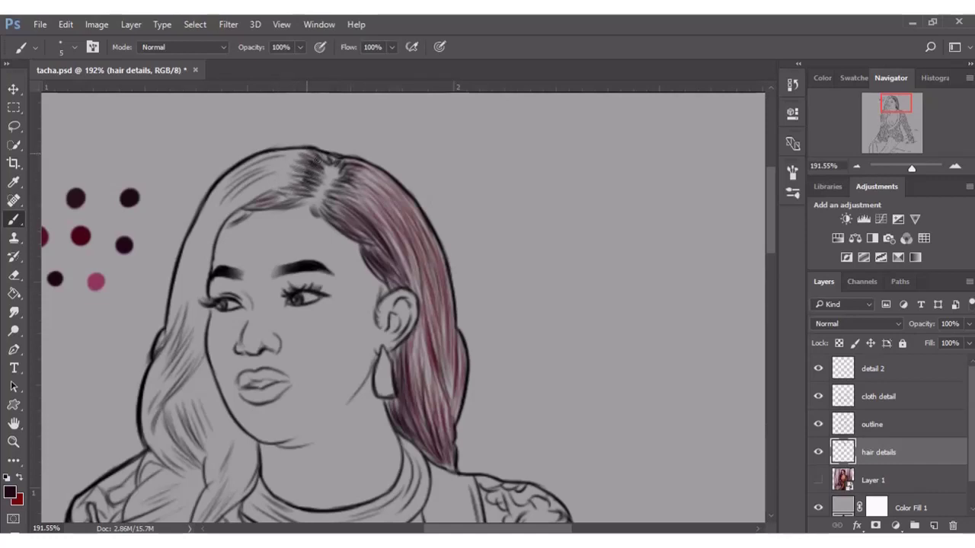
pyautogui.moveTo(327, 194)
pyautogui.mouseDown()
pyautogui.moveTo(346, 180)
pyautogui.moveTo(332, 159)
pyautogui.mouseUp()
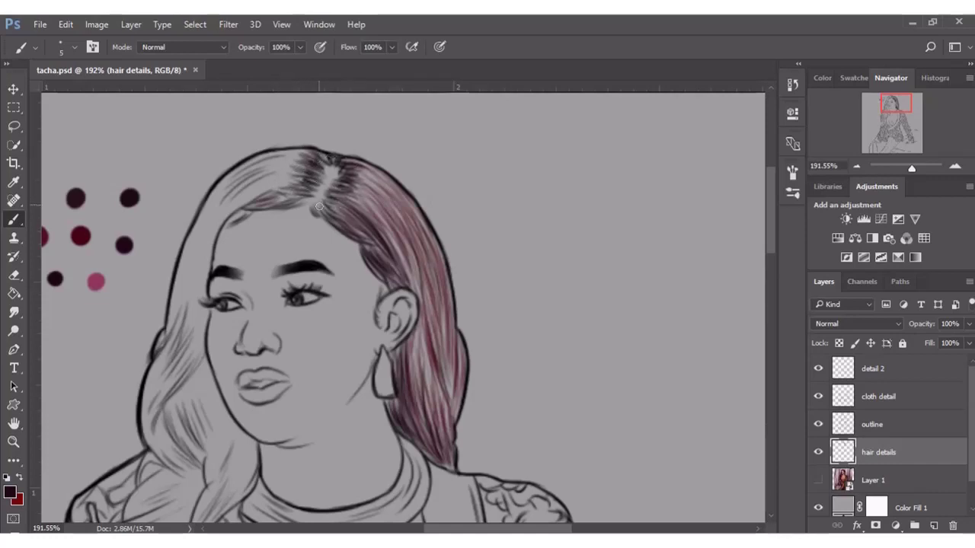
pyautogui.moveTo(319, 206); pyautogui.dragTo(345, 217)
pyautogui.click(818, 480)
pyautogui.click(818, 479)
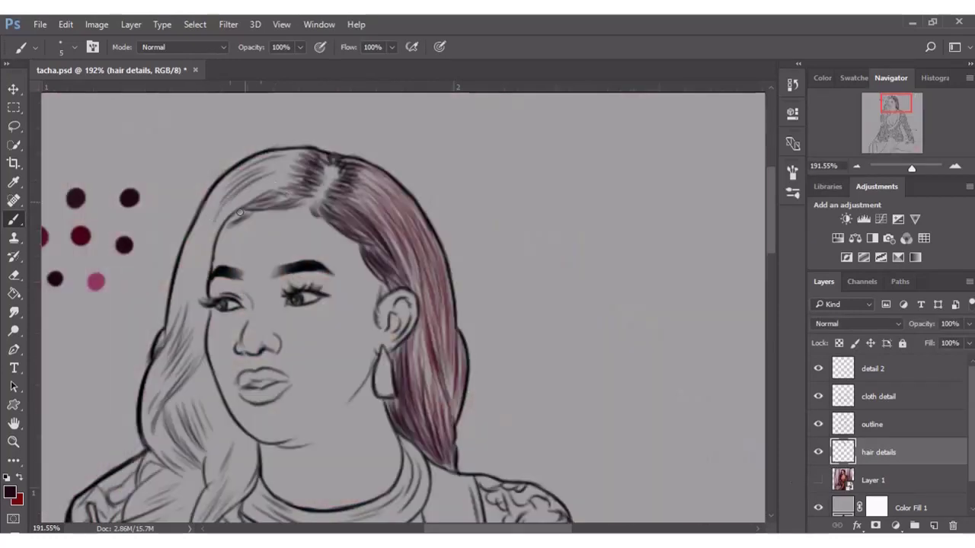
pyautogui.moveTo(221, 225); pyautogui.dragTo(271, 171)
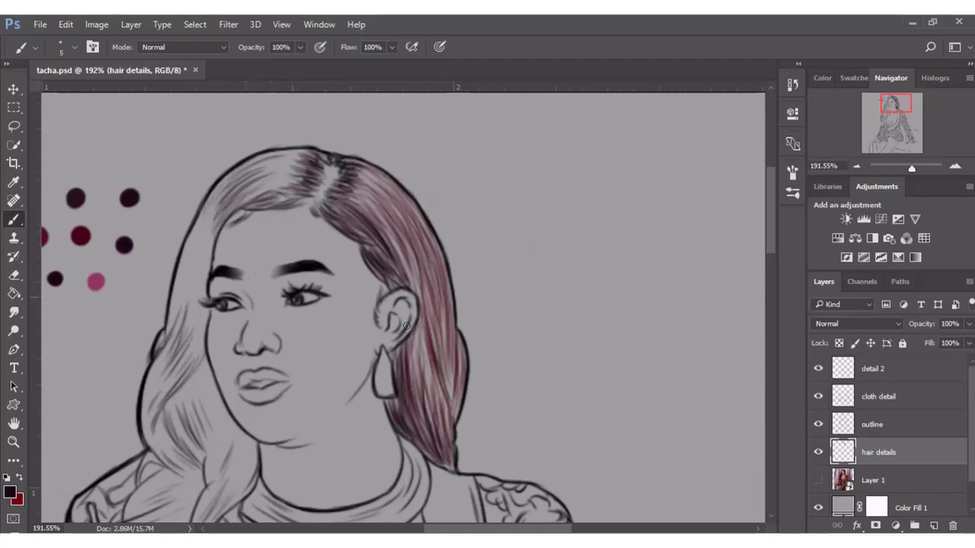
pyautogui.click(818, 480)
# Sample a dark maroon from the colour dots as the brush colour, then hide the reference photo
pyautogui.click(10, 493)
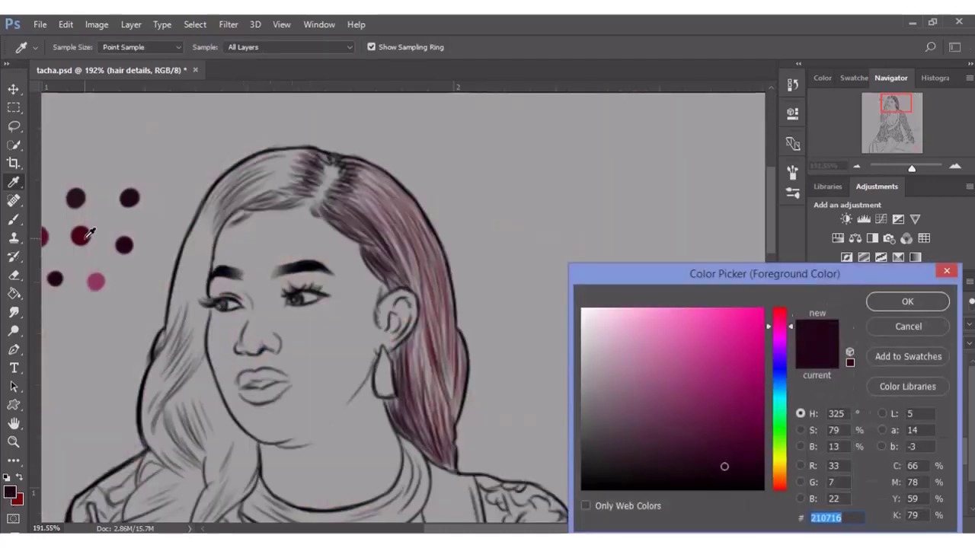
pyautogui.click(779, 380)
pyautogui.click(751, 439)
pyautogui.click(890, 303)
pyautogui.hscroll(-3, 404, 305)
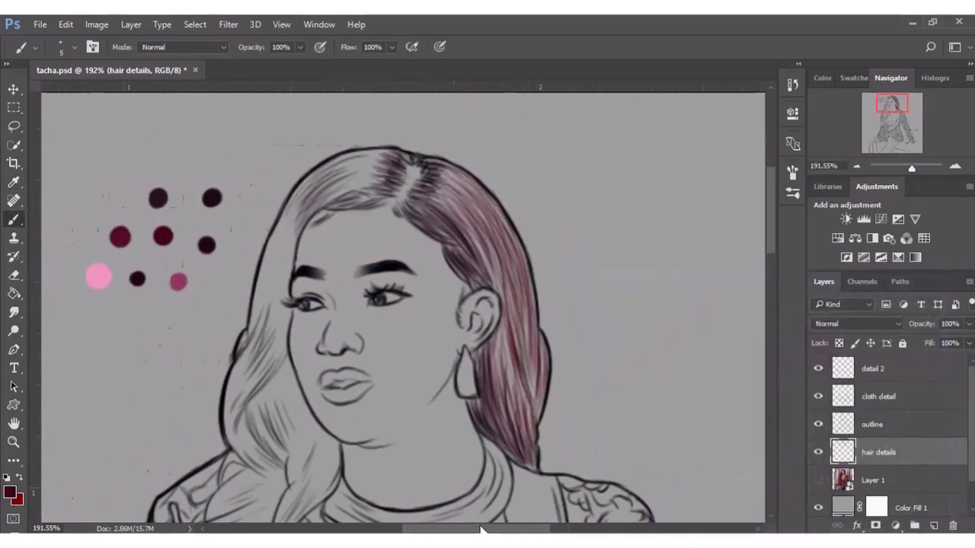
pyautogui.hscroll(-3, 403, 305)
pyautogui.click(818, 480)
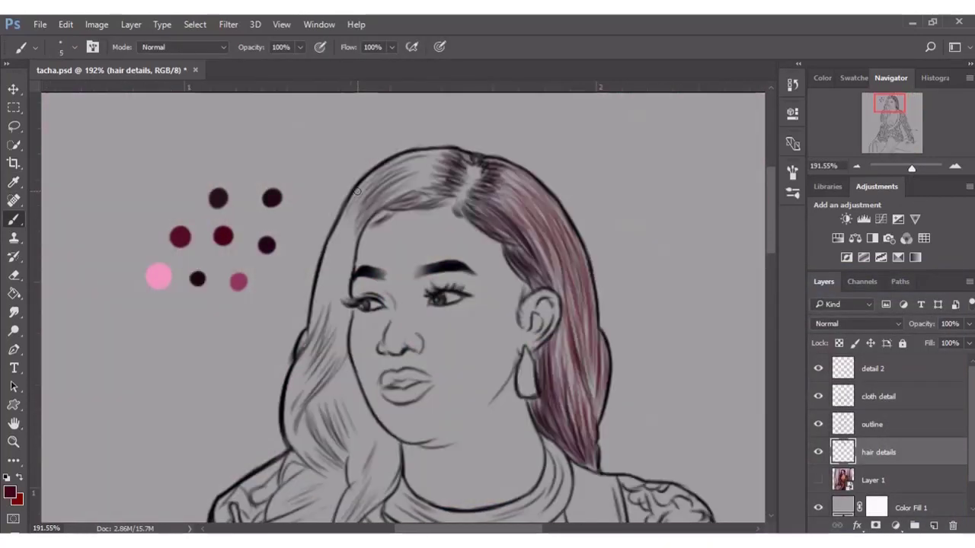
# Paint pinkish-red strokes along the left hair edge and across the upper-left hair and crown
pyautogui.moveTo(354, 203); pyautogui.dragTo(347, 273)
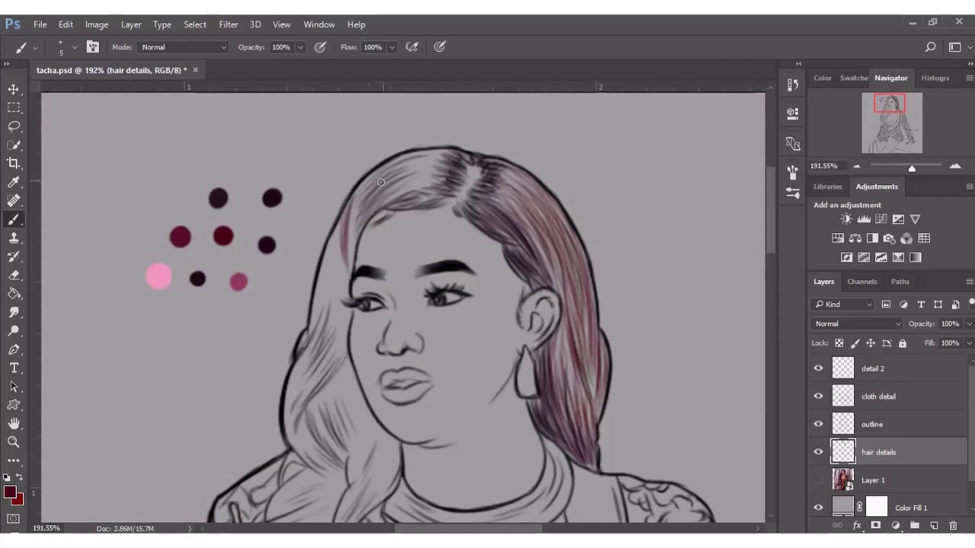
pyautogui.moveTo(367, 182)
pyautogui.mouseDown()
pyautogui.moveTo(350, 259)
pyautogui.moveTo(350, 233)
pyautogui.mouseUp()
pyautogui.moveTo(430, 157); pyautogui.dragTo(365, 186)
pyautogui.moveTo(426, 179); pyautogui.dragTo(364, 213)
pyautogui.moveTo(420, 164); pyautogui.dragTo(380, 183)
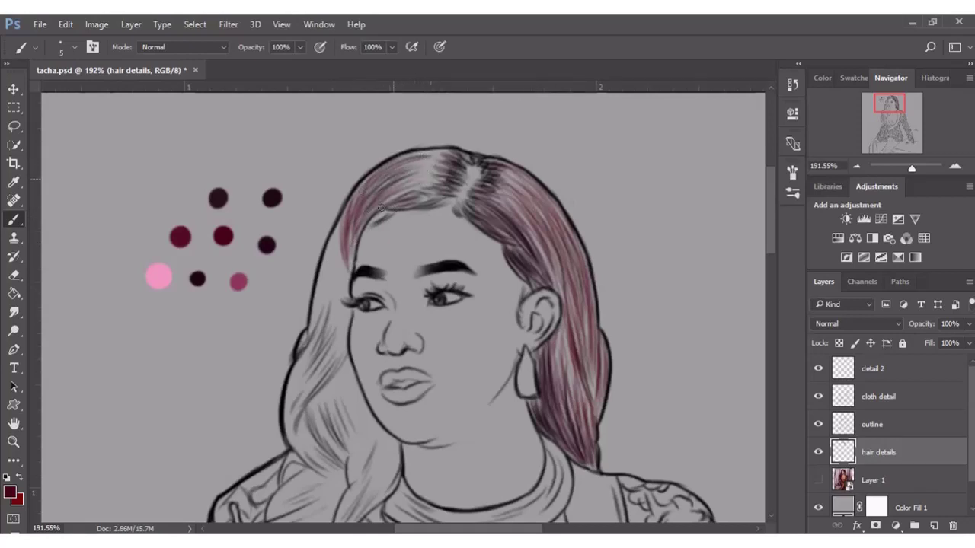
pyautogui.moveTo(444, 172)
pyautogui.mouseDown()
pyautogui.moveTo(396, 185)
pyautogui.moveTo(407, 163)
pyautogui.moveTo(395, 164)
pyautogui.moveTo(390, 191)
pyautogui.mouseUp()
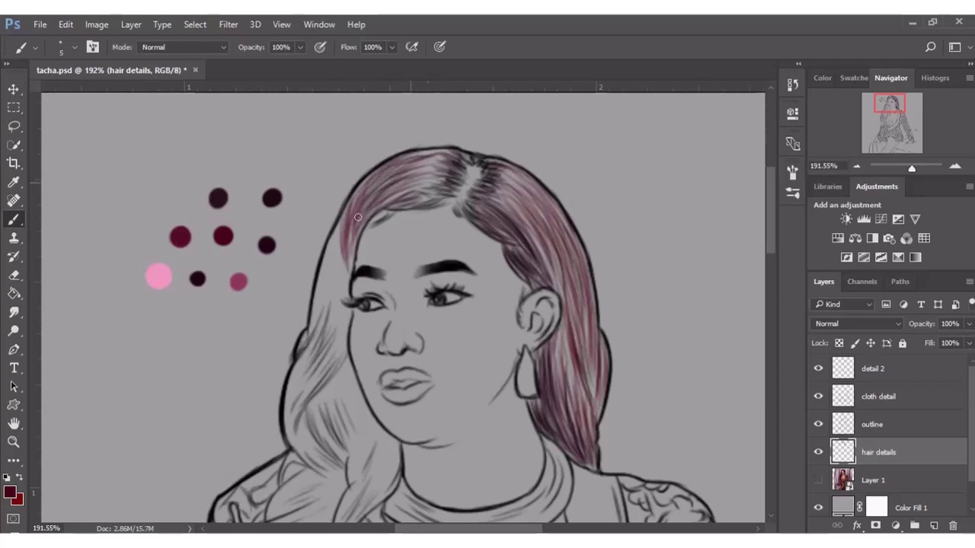
# Add a small darker mark at the hairline and pink strokes up the left strand, then compare
pyautogui.click(818, 480)
pyautogui.moveTo(377, 171); pyautogui.dragTo(371, 180)
pyautogui.moveTo(351, 275)
pyautogui.mouseDown()
pyautogui.moveTo(351, 228)
pyautogui.moveTo(343, 267)
pyautogui.moveTo(355, 194)
pyautogui.moveTo(349, 247)
pyautogui.mouseUp()
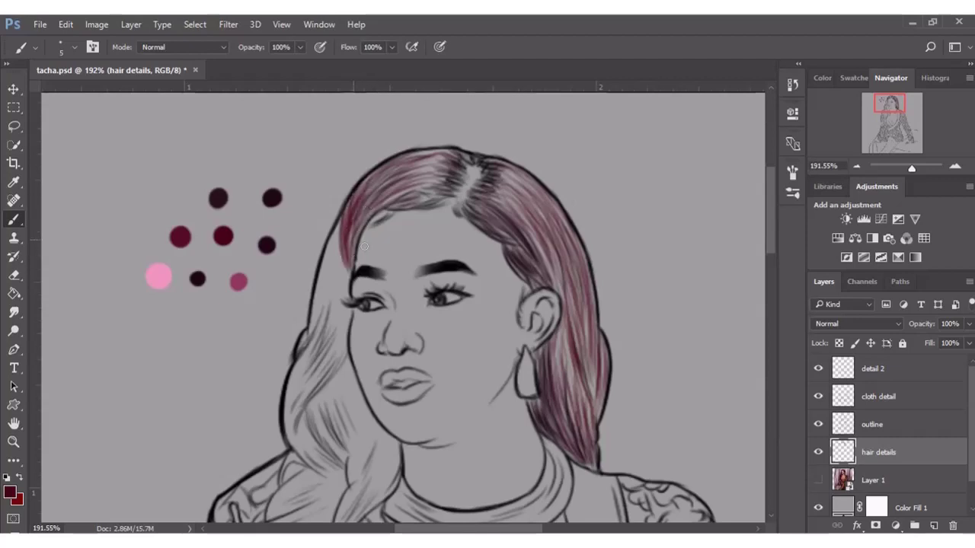
pyautogui.moveTo(364, 210); pyautogui.dragTo(356, 242)
pyautogui.click(818, 453)
pyautogui.click(818, 480)
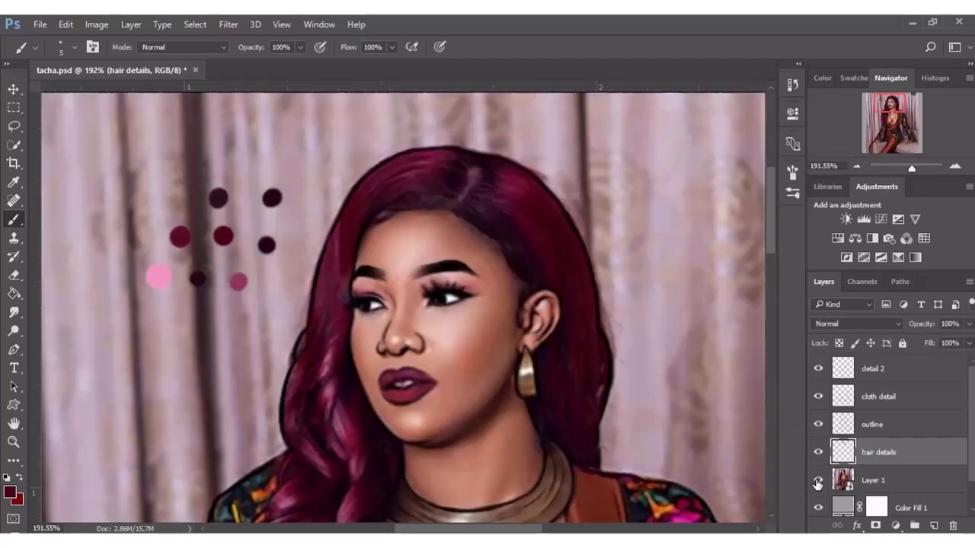
pyautogui.click(10, 494)
# Sample a mid pink from the reference hair and paint it beside the left eye and hair edge
pyautogui.click(238, 280)
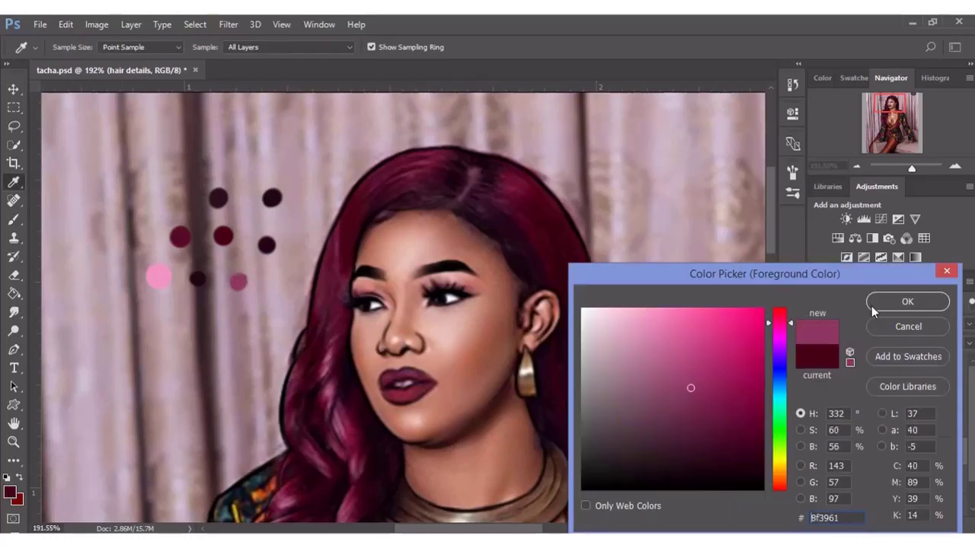
pyautogui.click(885, 307)
pyautogui.click(818, 480)
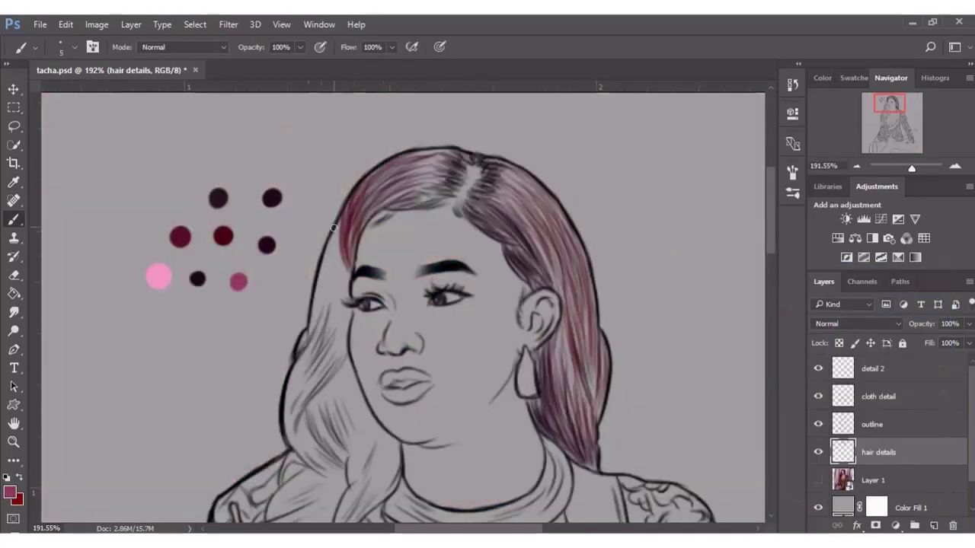
pyautogui.moveTo(323, 313); pyautogui.dragTo(344, 281)
pyautogui.moveTo(329, 240)
pyautogui.mouseDown()
pyautogui.moveTo(318, 311)
pyautogui.moveTo(323, 303)
pyautogui.mouseUp()
pyautogui.moveTo(342, 256)
pyautogui.mouseDown()
pyautogui.moveTo(315, 324)
pyautogui.moveTo(342, 275)
pyautogui.moveTo(317, 316)
pyautogui.moveTo(330, 238)
pyautogui.moveTo(323, 318)
pyautogui.mouseUp()
# Switch to a darker brush colour and add faint dark strokes along the hair edge
pyautogui.click(817, 481)
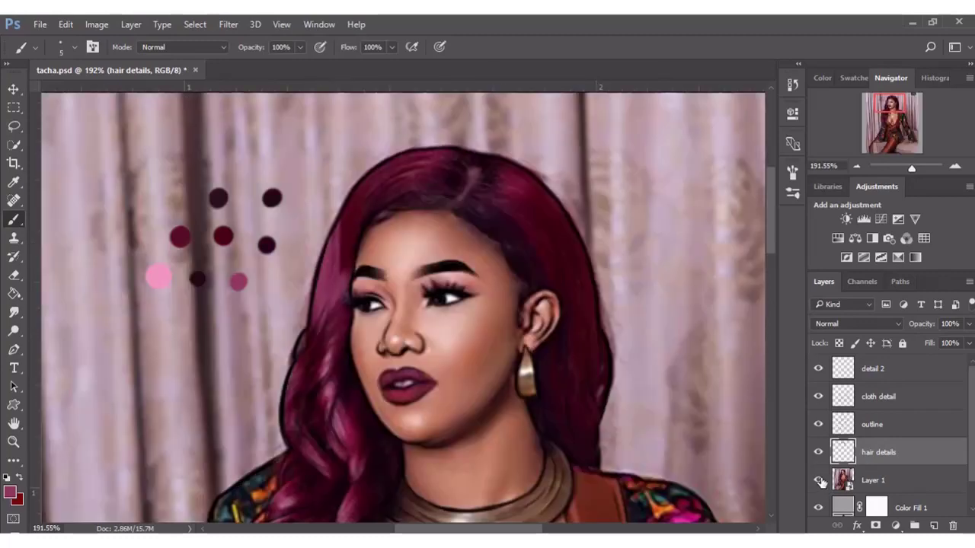
pyautogui.click(10, 492)
pyautogui.click(874, 303)
pyautogui.click(817, 479)
pyautogui.press('Tab')
pyautogui.press('Tab')
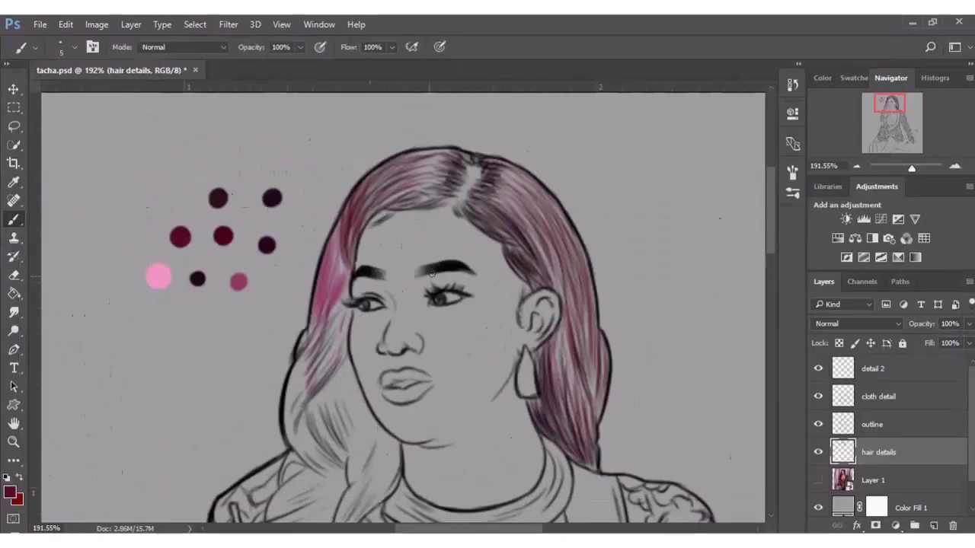
pyautogui.moveTo(308, 337)
pyautogui.mouseDown()
pyautogui.moveTo(298, 364)
pyautogui.moveTo(309, 332)
pyautogui.moveTo(305, 343)
pyautogui.mouseUp()
# Extend pink strokes down the left hair beside the eye and cheek to the lower-left hair
pyautogui.moveTo(325, 309); pyautogui.dragTo(302, 370)
pyautogui.moveTo(317, 336); pyautogui.dragTo(301, 411)
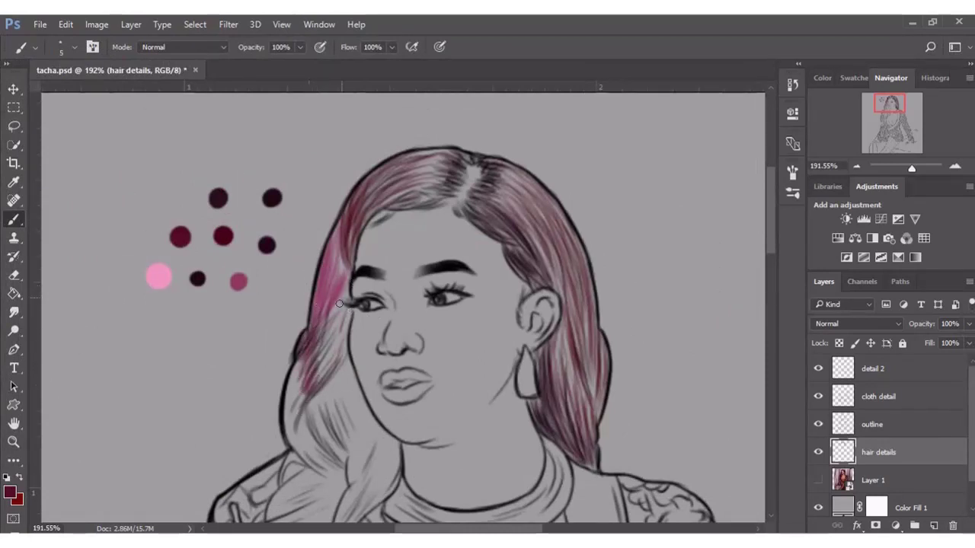
pyautogui.moveTo(339, 303)
pyautogui.mouseDown()
pyautogui.moveTo(348, 276)
pyautogui.moveTo(337, 361)
pyautogui.mouseUp()
pyautogui.moveTo(344, 286)
pyautogui.mouseDown()
pyautogui.moveTo(320, 332)
pyautogui.moveTo(330, 347)
pyautogui.mouseUp()
pyautogui.moveTo(350, 309); pyautogui.dragTo(316, 392)
pyautogui.moveTo(303, 357); pyautogui.dragTo(288, 405)
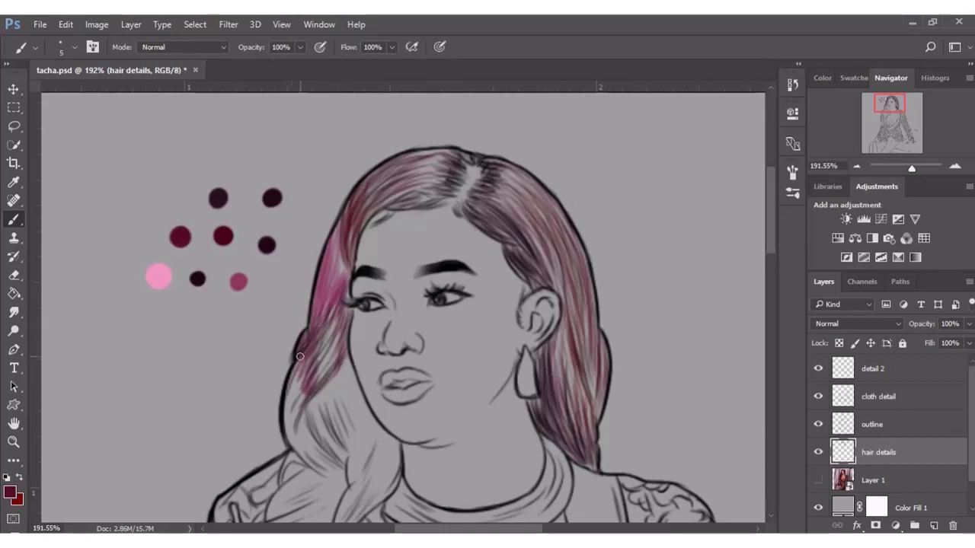
pyautogui.moveTo(342, 326)
pyautogui.mouseDown()
pyautogui.moveTo(303, 378)
pyautogui.moveTo(302, 431)
pyautogui.mouseUp()
pyautogui.moveTo(342, 333); pyautogui.dragTo(311, 400)
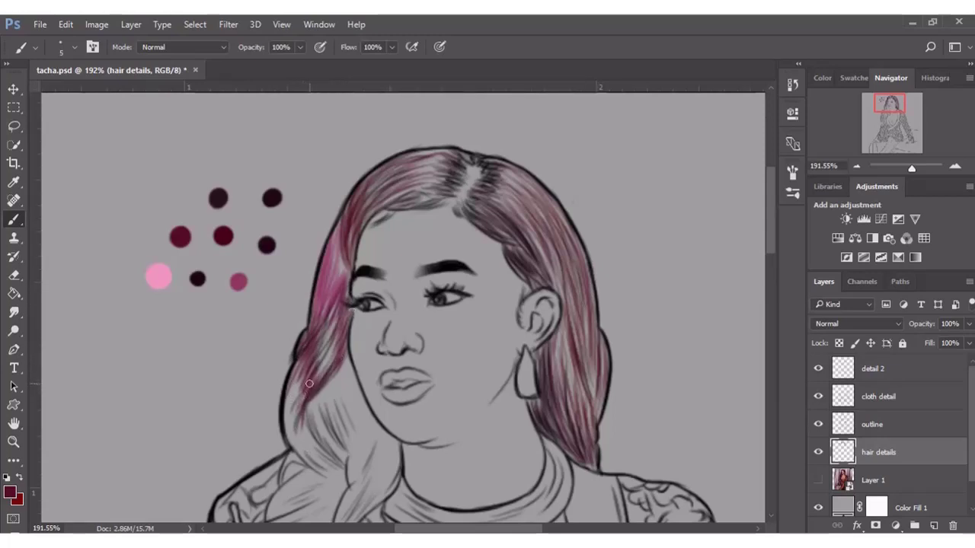
pyautogui.click(818, 480)
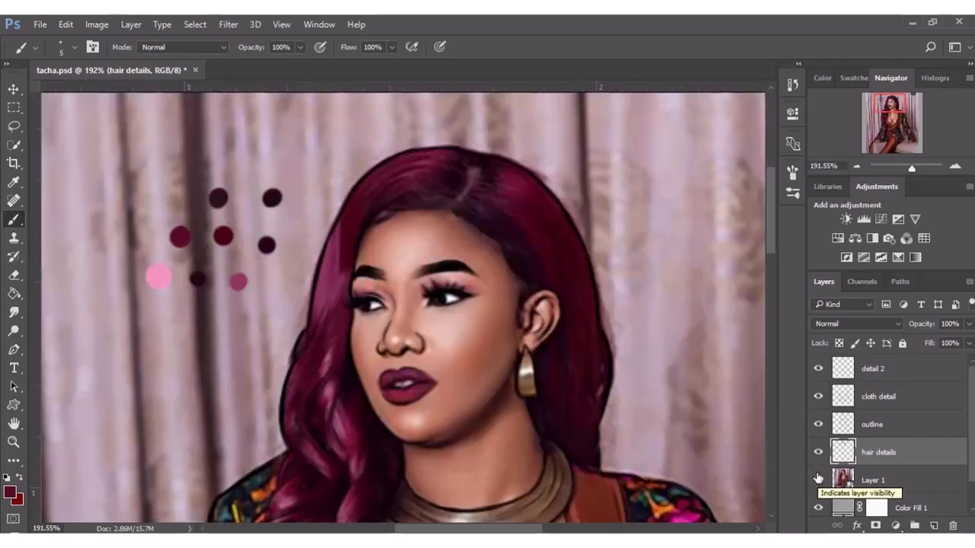
pyautogui.click(818, 480)
# Sample a dark maroon and paint dark-pink strokes on the lower-left hair strand
pyautogui.scroll(-1, 767, 259)
pyautogui.scroll(-2, 767, 259)
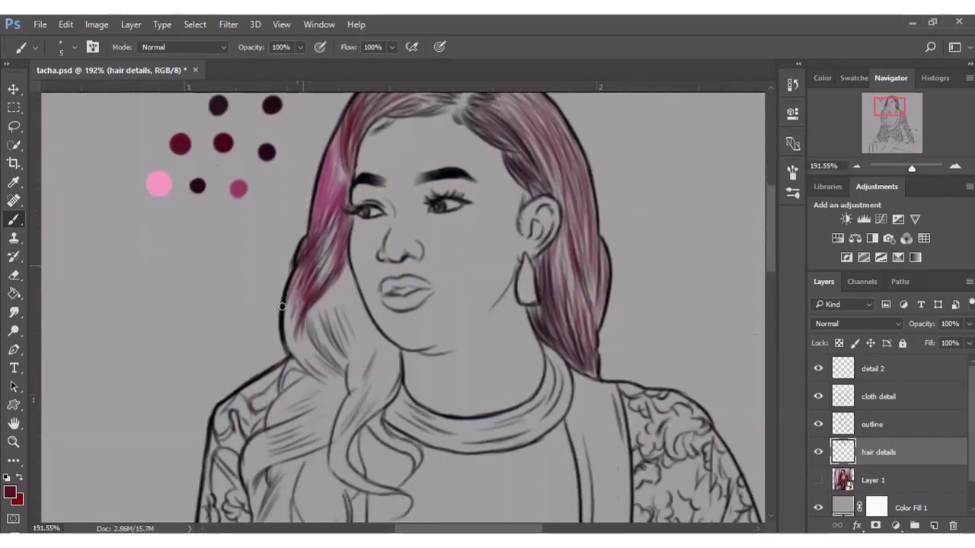
pyautogui.click(9, 494)
pyautogui.click(750, 437)
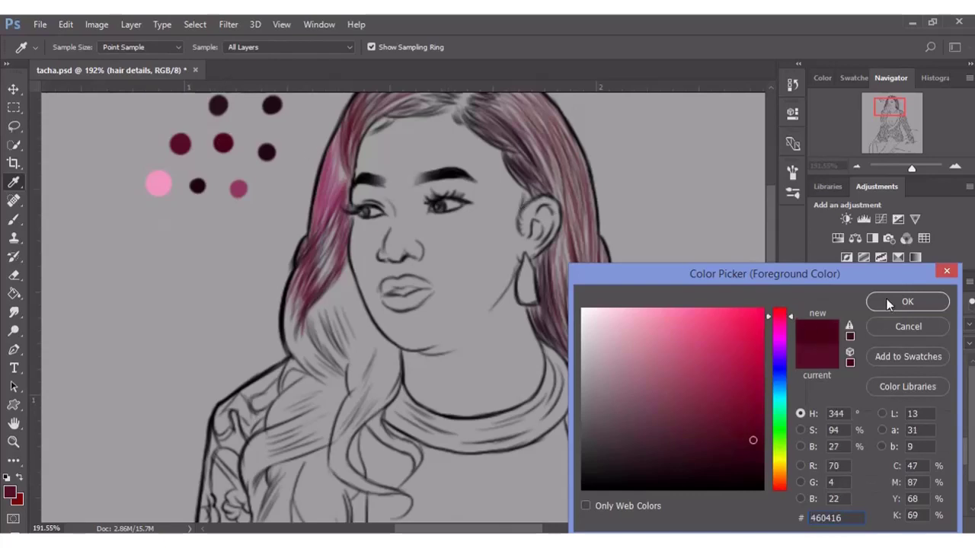
pyautogui.click(905, 303)
pyautogui.moveTo(303, 316); pyautogui.dragTo(312, 376)
pyautogui.moveTo(315, 299); pyautogui.dragTo(310, 373)
pyautogui.moveTo(302, 329)
pyautogui.mouseDown()
pyautogui.moveTo(300, 350)
pyautogui.moveTo(329, 375)
pyautogui.mouseUp()
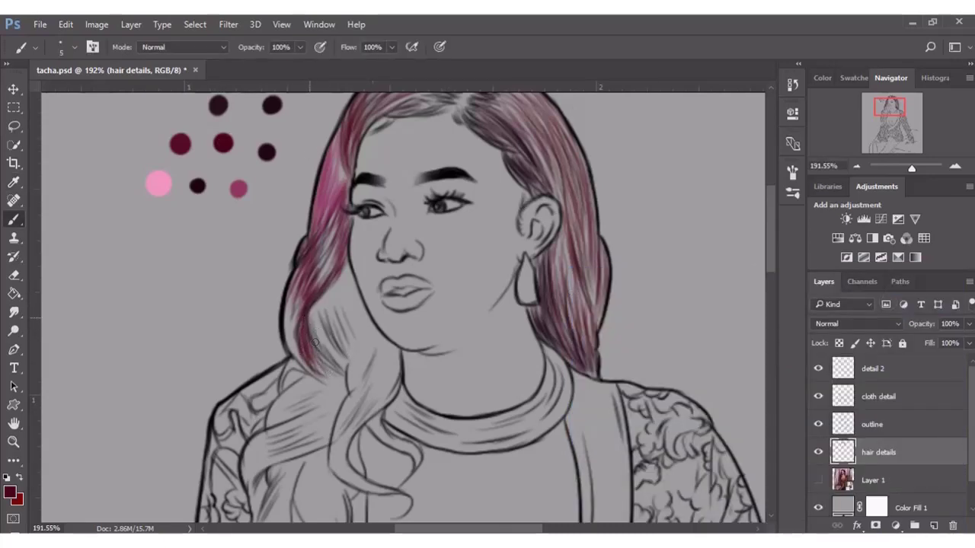
pyautogui.moveTo(317, 313); pyautogui.dragTo(320, 362)
# Add more pink strokes on the lower-left strand, checking them against the reference photo
pyautogui.click(818, 480)
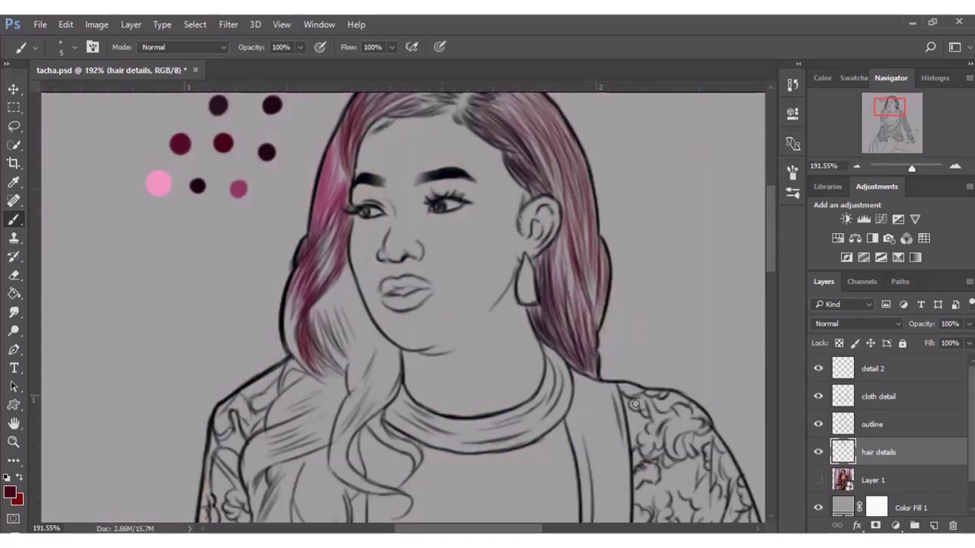
pyautogui.click(818, 481)
pyautogui.moveTo(329, 306); pyautogui.dragTo(314, 359)
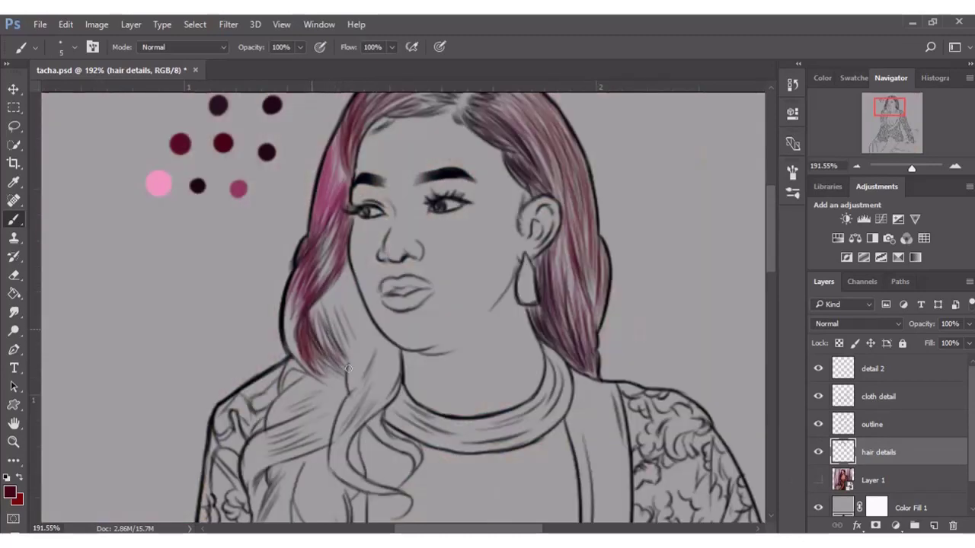
pyautogui.moveTo(335, 271); pyautogui.dragTo(306, 342)
pyautogui.moveTo(316, 299)
pyautogui.mouseDown()
pyautogui.moveTo(303, 344)
pyautogui.moveTo(324, 350)
pyautogui.moveTo(337, 393)
pyautogui.mouseUp()
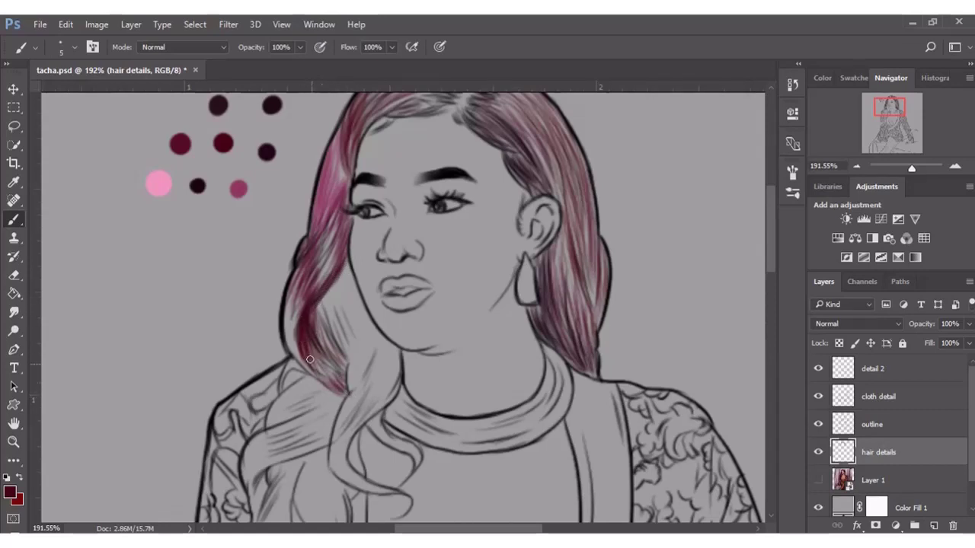
pyautogui.scroll(2, 684, 271)
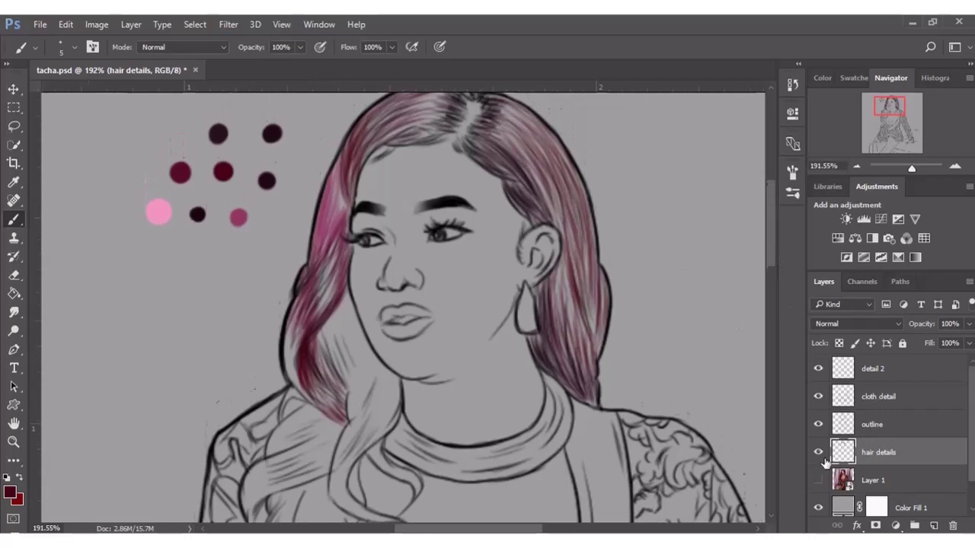
pyautogui.click(818, 481)
pyautogui.click(818, 482)
# Paint pink-red and dark pink strands beside the cheek and chin down to the hair tip
pyautogui.moveTo(358, 319)
pyautogui.mouseDown()
pyautogui.moveTo(355, 415)
pyautogui.moveTo(366, 346)
pyautogui.moveTo(358, 407)
pyautogui.mouseUp()
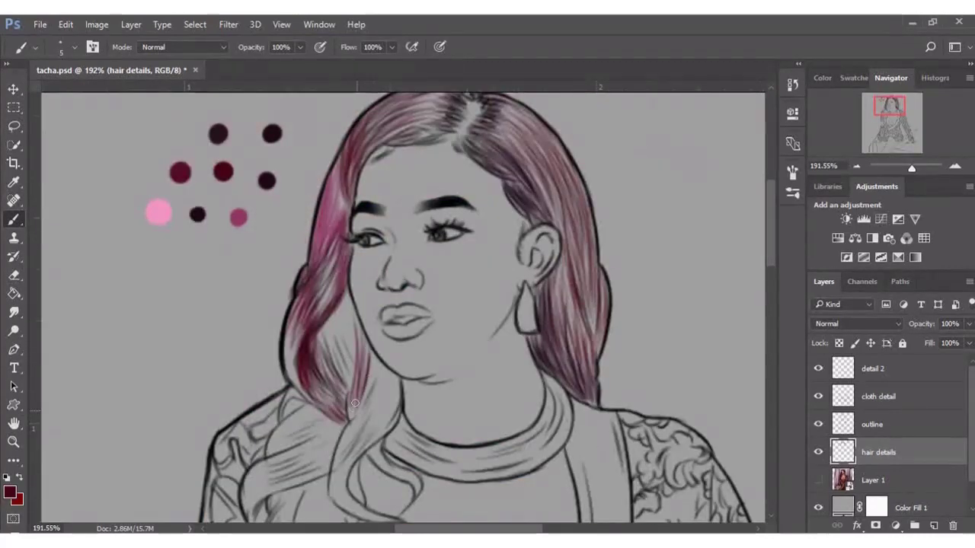
pyautogui.moveTo(375, 358)
pyautogui.mouseDown()
pyautogui.moveTo(357, 419)
pyautogui.moveTo(357, 399)
pyautogui.mouseUp()
pyautogui.moveTo(350, 293)
pyautogui.mouseDown()
pyautogui.moveTo(358, 362)
pyautogui.moveTo(368, 334)
pyautogui.mouseUp()
pyautogui.moveTo(359, 406); pyautogui.dragTo(370, 373)
pyautogui.moveTo(351, 301); pyautogui.dragTo(350, 402)
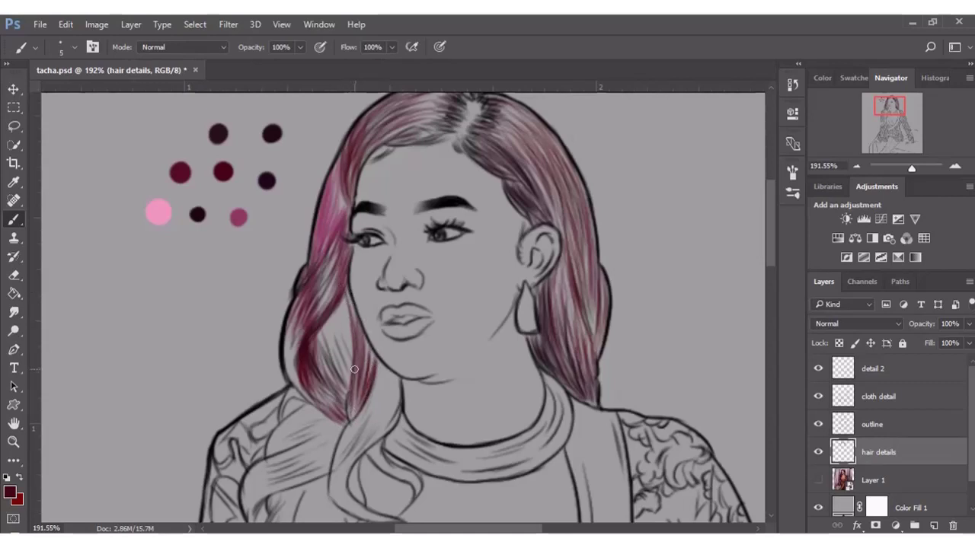
pyautogui.moveTo(355, 357); pyautogui.dragTo(344, 420)
pyautogui.moveTo(346, 287)
pyautogui.mouseDown()
pyautogui.moveTo(348, 399)
pyautogui.moveTo(314, 378)
pyautogui.mouseUp()
pyautogui.moveTo(326, 390); pyautogui.dragTo(339, 398)
# Sample a dark colour from the colour dots and paint dark-red strands on the left strand
pyautogui.click(10, 493)
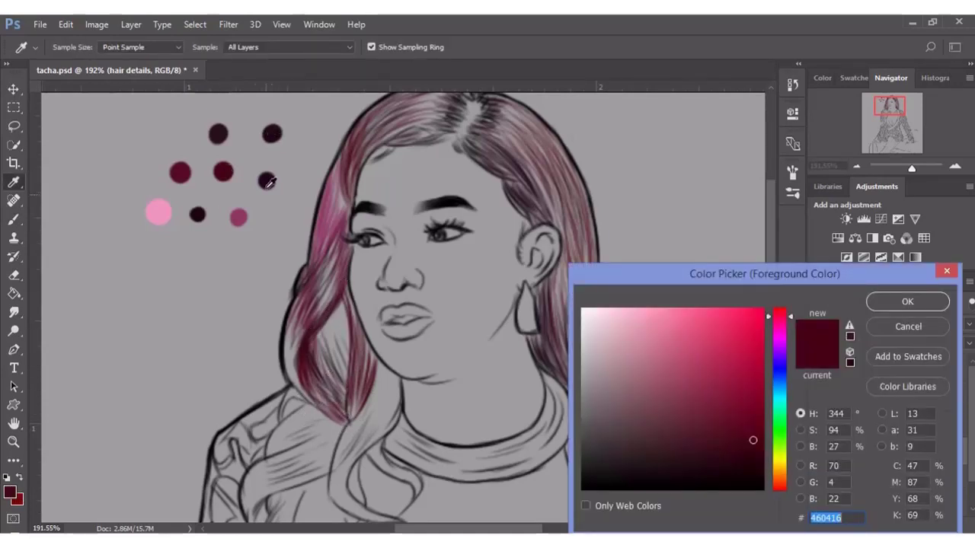
pyautogui.click(266, 180)
pyautogui.click(907, 301)
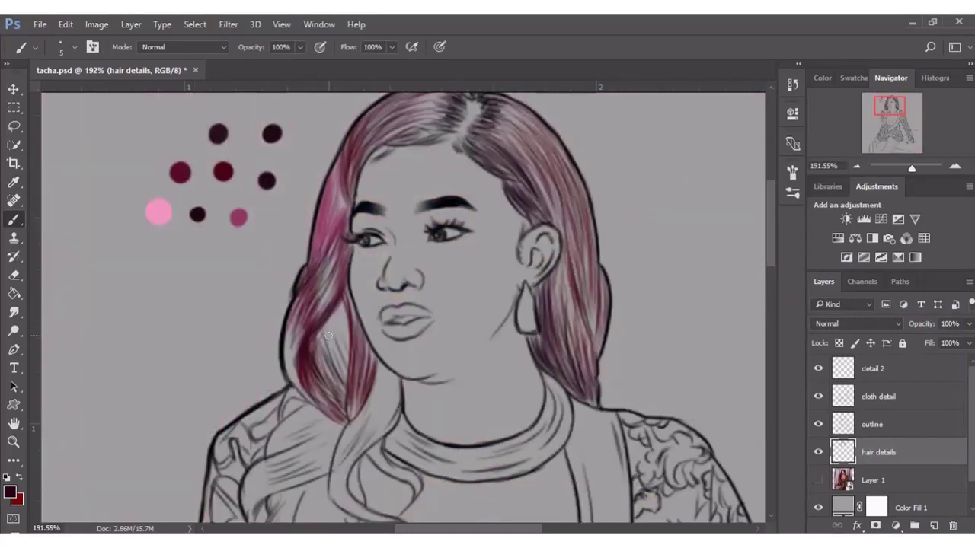
pyautogui.moveTo(328, 336); pyautogui.dragTo(333, 306)
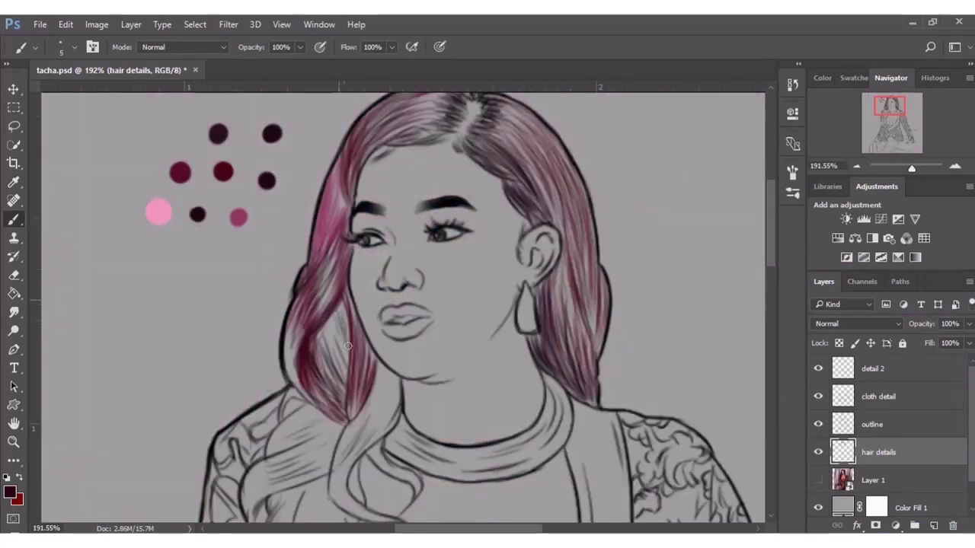
pyautogui.moveTo(351, 347)
pyautogui.mouseDown()
pyautogui.moveTo(332, 301)
pyautogui.moveTo(332, 314)
pyautogui.mouseUp()
pyautogui.moveTo(326, 357); pyautogui.dragTo(333, 315)
pyautogui.moveTo(320, 370); pyautogui.dragTo(320, 333)
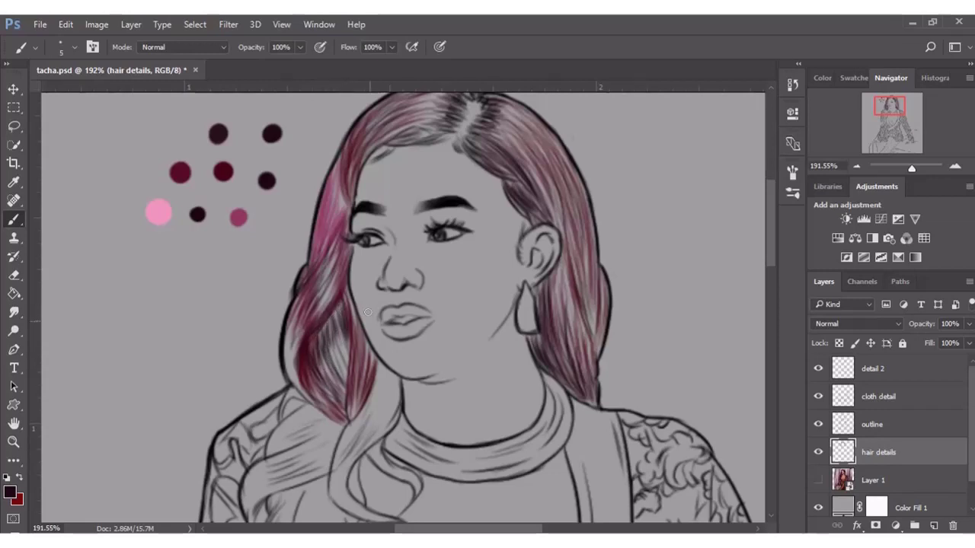
pyautogui.moveTo(356, 342); pyautogui.dragTo(348, 316)
# Darken the lower-left strands and add dark strokes near the hair top and left temple
pyautogui.click(817, 480)
pyautogui.click(818, 480)
pyautogui.moveTo(347, 239)
pyautogui.mouseDown()
pyautogui.moveTo(344, 274)
pyautogui.moveTo(370, 370)
pyautogui.mouseUp()
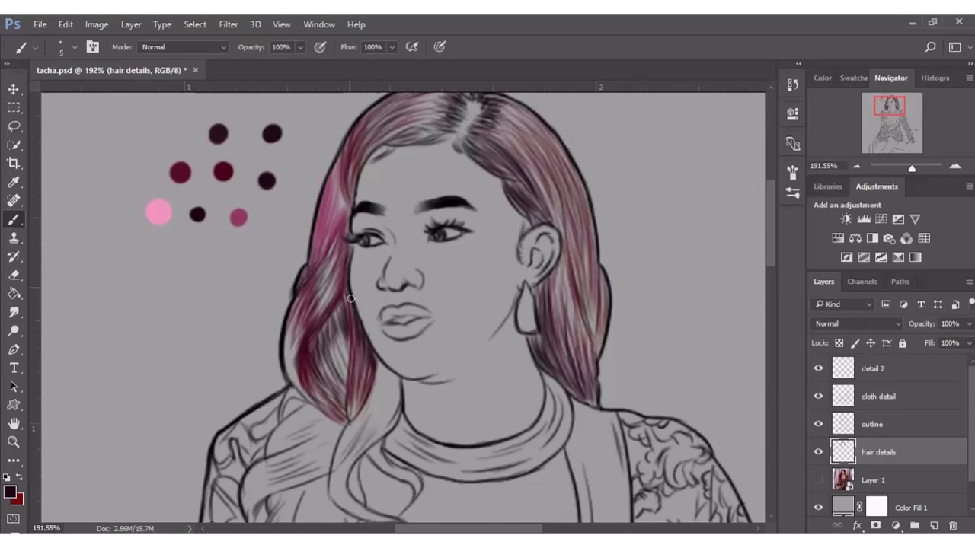
pyautogui.moveTo(355, 320); pyautogui.dragTo(365, 378)
pyautogui.click(818, 480)
pyautogui.click(818, 480)
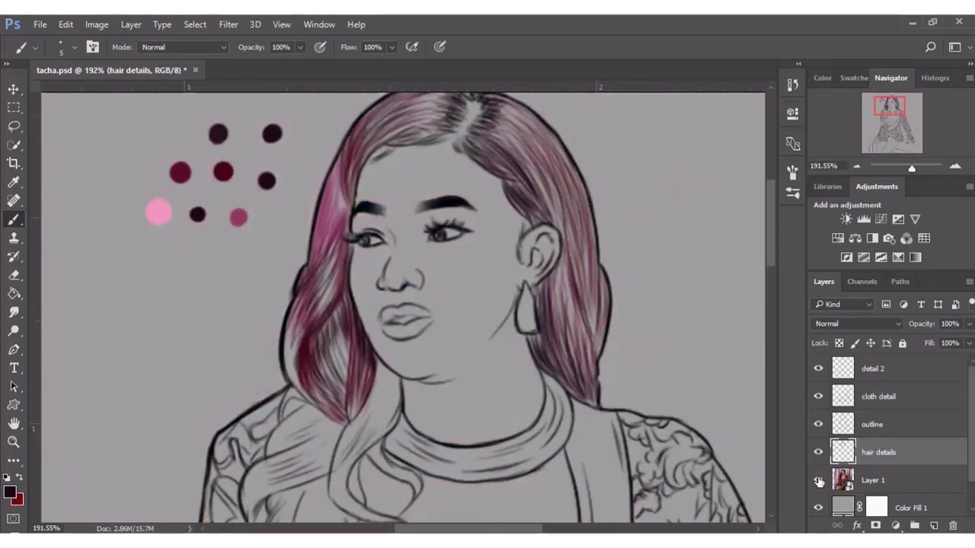
pyautogui.click(818, 479)
pyautogui.moveTo(393, 136)
pyautogui.mouseDown()
pyautogui.moveTo(364, 162)
pyautogui.moveTo(381, 143)
pyautogui.mouseUp()
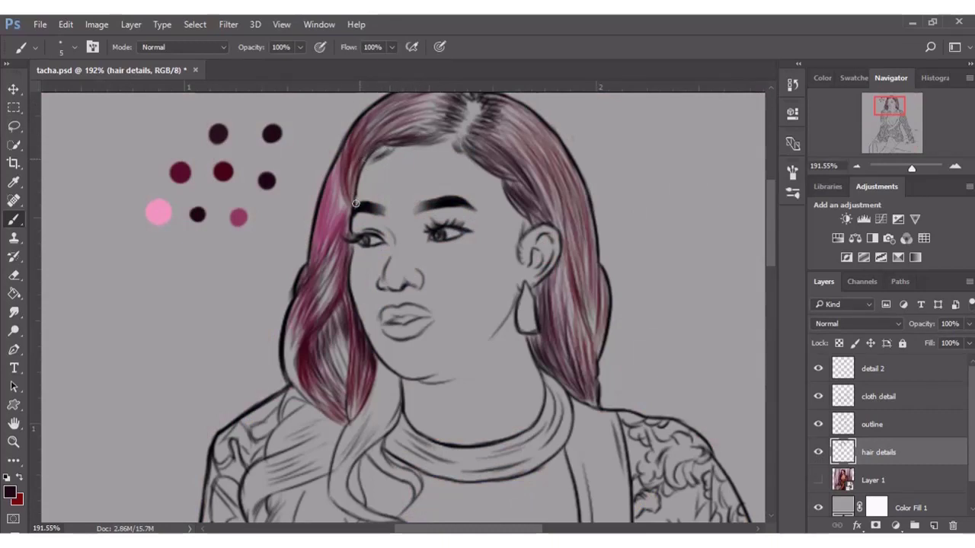
pyautogui.moveTo(355, 203); pyautogui.dragTo(360, 197)
pyautogui.scroll(-2, 772, 268)
pyautogui.scroll(1, 772, 268)
# Extend dark-red strands from the chin down toward the shoulder and the hair ends
pyautogui.click(818, 479)
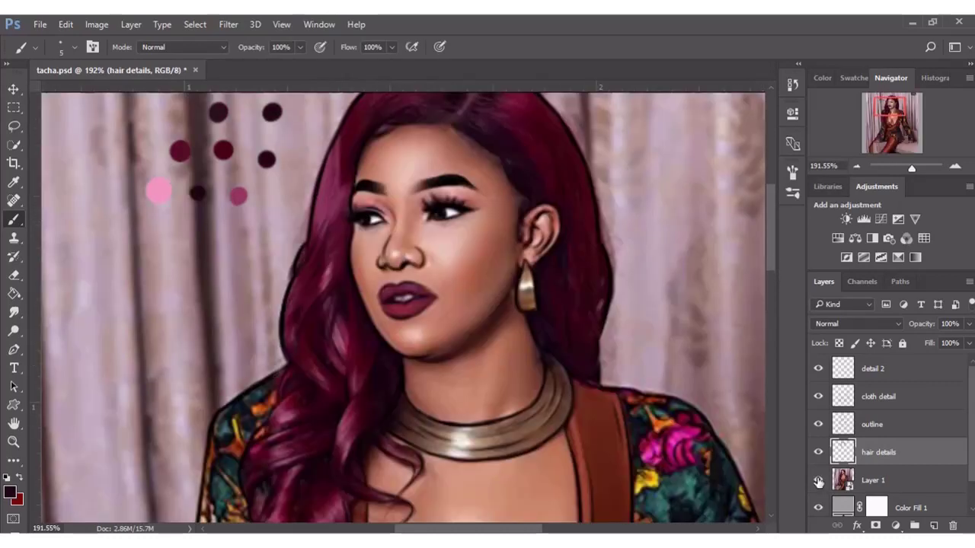
pyautogui.moveTo(379, 335); pyautogui.dragTo(348, 428)
pyautogui.moveTo(376, 366)
pyautogui.mouseDown()
pyautogui.moveTo(342, 441)
pyautogui.moveTo(350, 435)
pyautogui.mouseUp()
pyautogui.moveTo(389, 396)
pyautogui.mouseDown()
pyautogui.moveTo(356, 433)
pyautogui.moveTo(379, 413)
pyautogui.moveTo(375, 420)
pyautogui.mouseUp()
pyautogui.moveTo(376, 349); pyautogui.dragTo(361, 391)
pyautogui.moveTo(373, 367); pyautogui.dragTo(351, 417)
pyautogui.moveTo(375, 370); pyautogui.dragTo(358, 416)
pyautogui.moveTo(384, 382); pyautogui.dragTo(348, 441)
pyautogui.moveTo(389, 399); pyautogui.dragTo(372, 412)
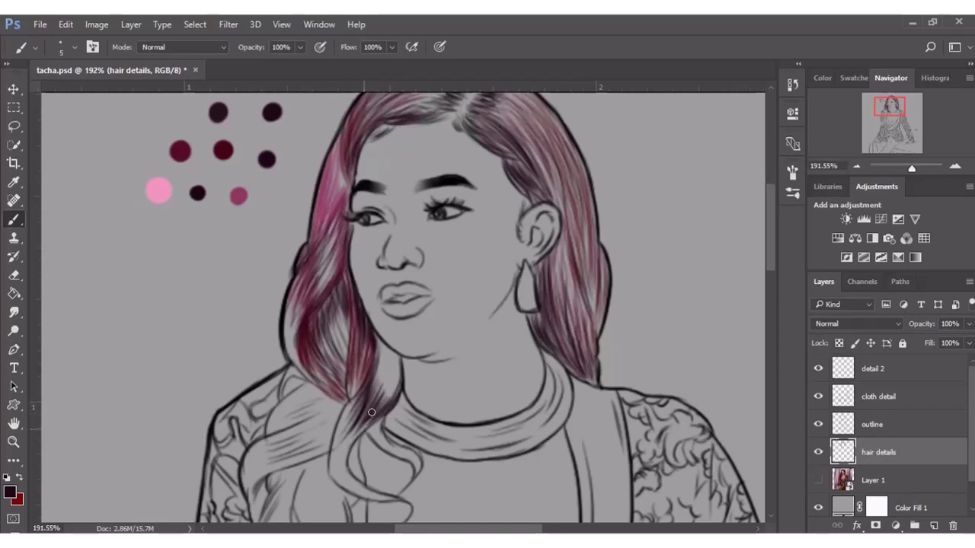
pyautogui.click(818, 481)
pyautogui.click(817, 481)
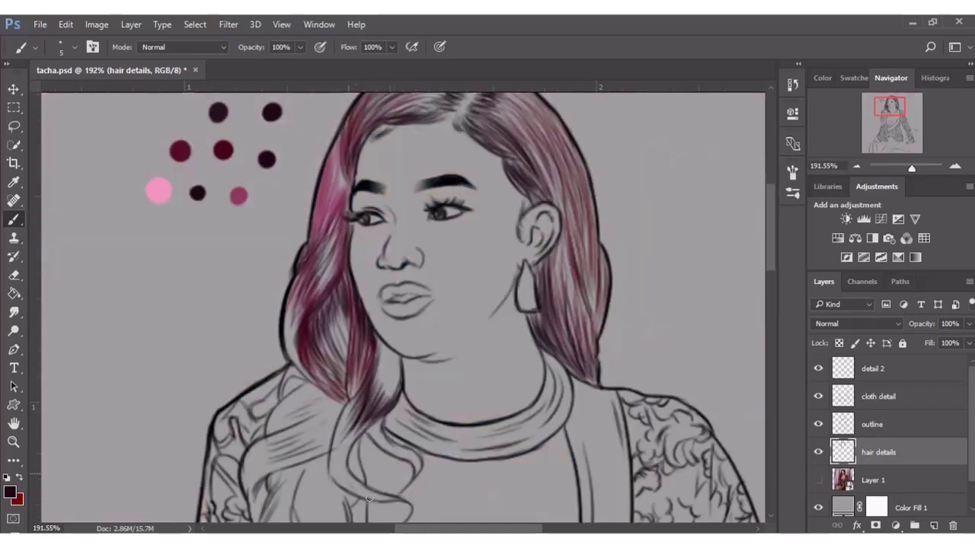
pyautogui.moveTo(363, 470); pyautogui.dragTo(352, 492)
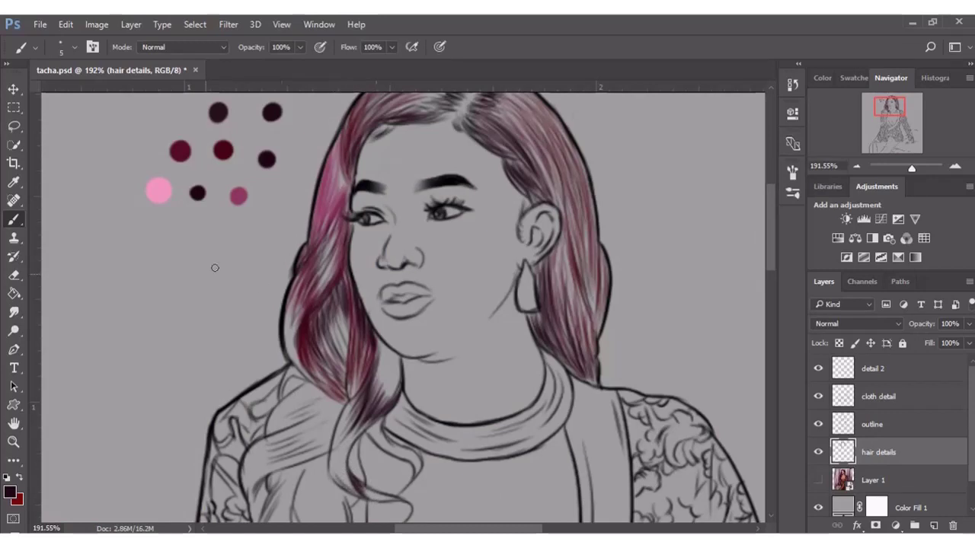
# Sample a dark palette colour and paint dark red strokes along the hair lock beside the chin
pyautogui.click(10, 493)
pyautogui.click(223, 150)
pyautogui.click(886, 301)
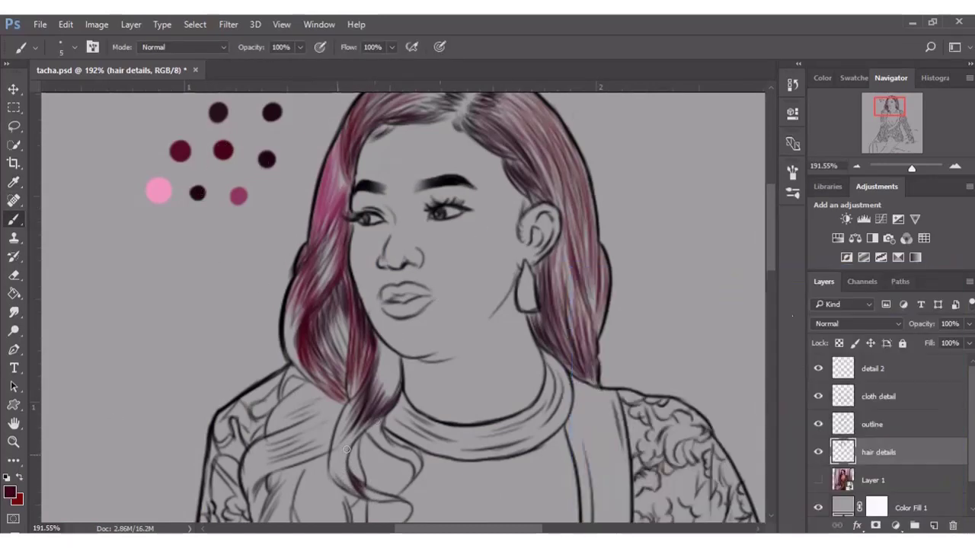
pyautogui.moveTo(347, 409)
pyautogui.mouseDown()
pyautogui.moveTo(336, 461)
pyautogui.moveTo(347, 484)
pyautogui.mouseUp()
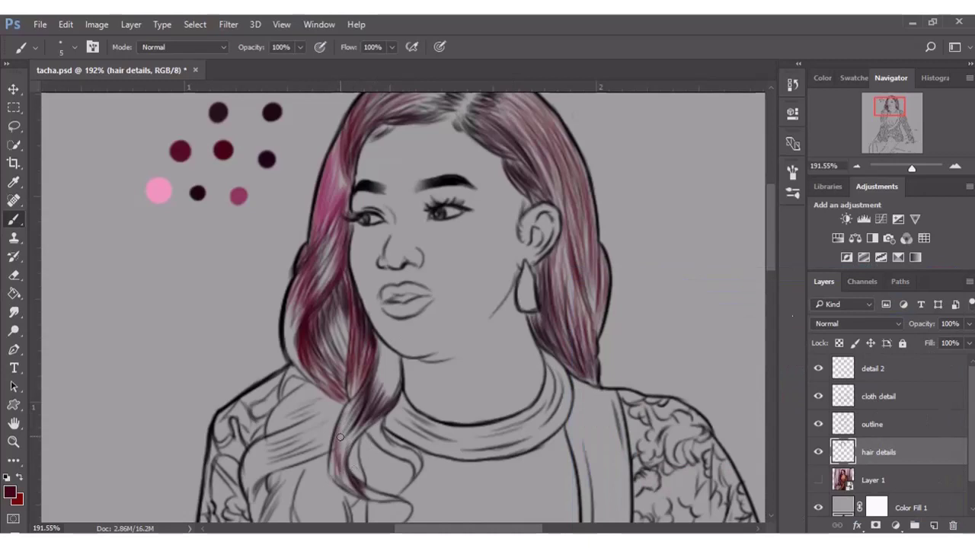
pyautogui.moveTo(335, 445)
pyautogui.mouseDown()
pyautogui.moveTo(336, 479)
pyautogui.moveTo(349, 489)
pyautogui.mouseUp()
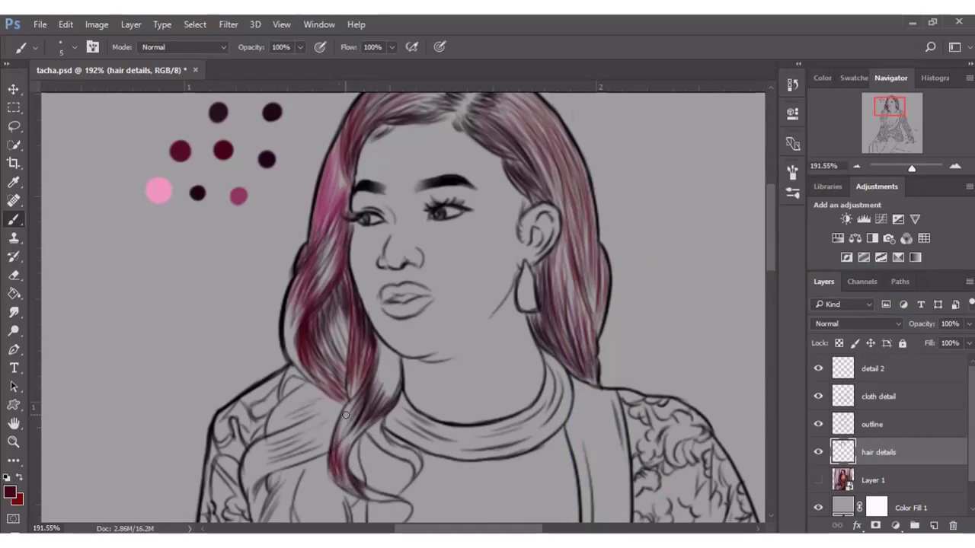
pyautogui.moveTo(347, 404); pyautogui.dragTo(344, 481)
pyautogui.moveTo(347, 442); pyautogui.dragTo(341, 486)
pyautogui.moveTo(382, 338); pyautogui.dragTo(377, 389)
pyautogui.moveTo(387, 344)
pyautogui.mouseDown()
pyautogui.moveTo(380, 386)
pyautogui.moveTo(383, 376)
pyautogui.moveTo(391, 389)
pyautogui.mouseUp()
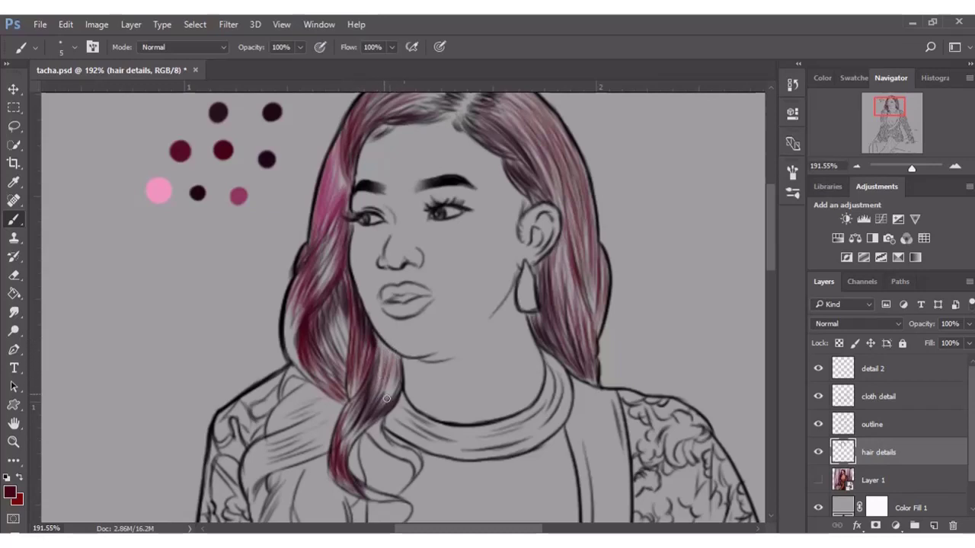
pyautogui.moveTo(378, 349)
pyautogui.mouseDown()
pyautogui.moveTo(376, 373)
pyautogui.moveTo(395, 390)
pyautogui.moveTo(373, 331)
pyautogui.mouseUp()
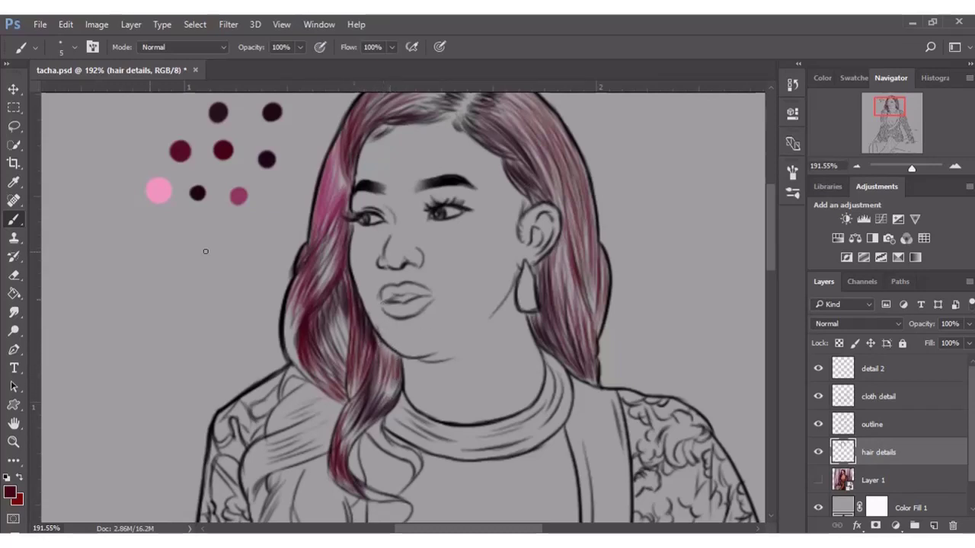
# Set the eraser opacity to 100%, then return to the brush for a faint stroke
pyautogui.press('e')
pyautogui.click(244, 47)
pyautogui.moveTo(244, 67); pyautogui.dragTo(307, 67)
pyautogui.click(74, 47)
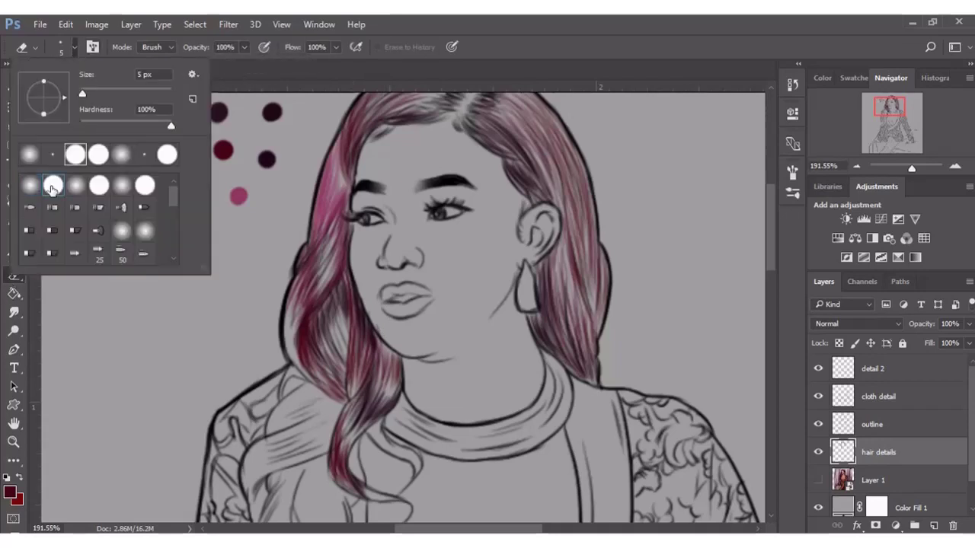
pyautogui.press('Escape')
pyautogui.click(18, 219)
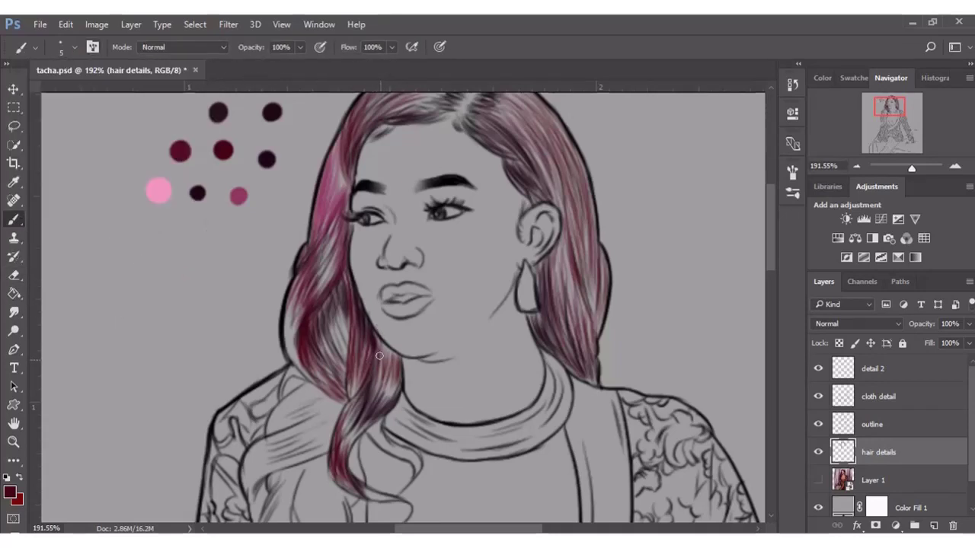
pyautogui.moveTo(380, 355); pyautogui.dragTo(391, 378)
# Sample a very dark maroon from the palette and paint it along the hair beside the chin
pyautogui.click(10, 492)
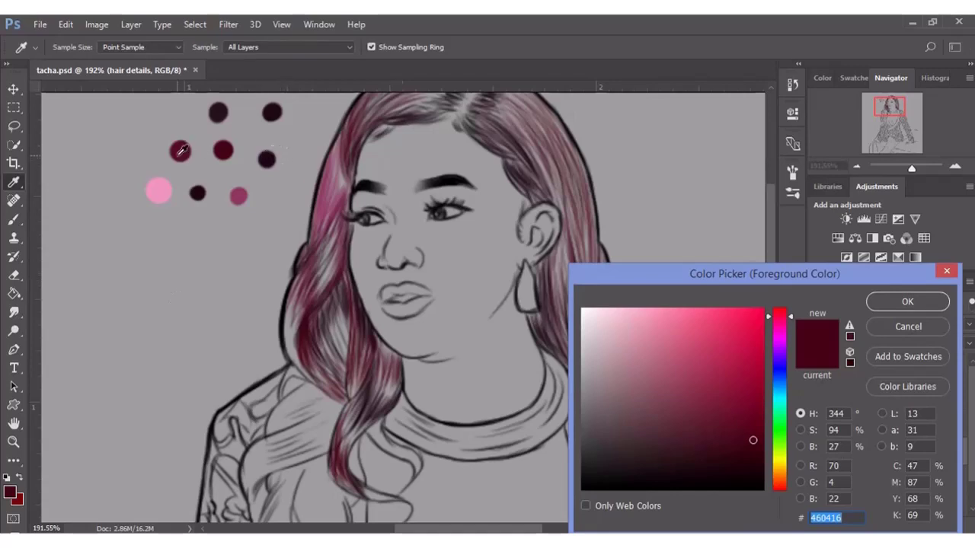
pyautogui.click(266, 160)
pyautogui.press('Return')
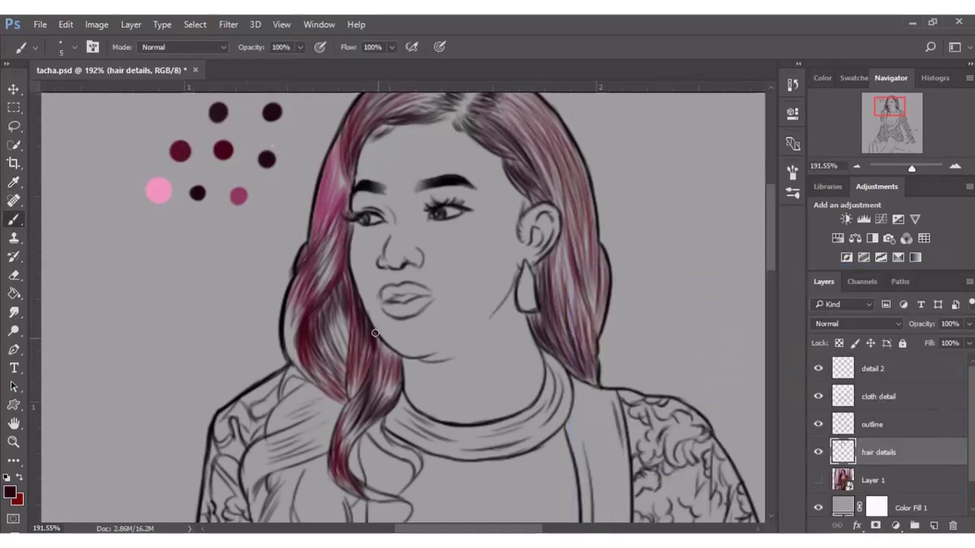
pyautogui.moveTo(375, 333)
pyautogui.mouseDown()
pyautogui.moveTo(390, 373)
pyautogui.moveTo(395, 355)
pyautogui.moveTo(372, 380)
pyautogui.mouseUp()
pyautogui.moveTo(386, 341); pyautogui.dragTo(397, 372)
pyautogui.scroll(-3, 772, 264)
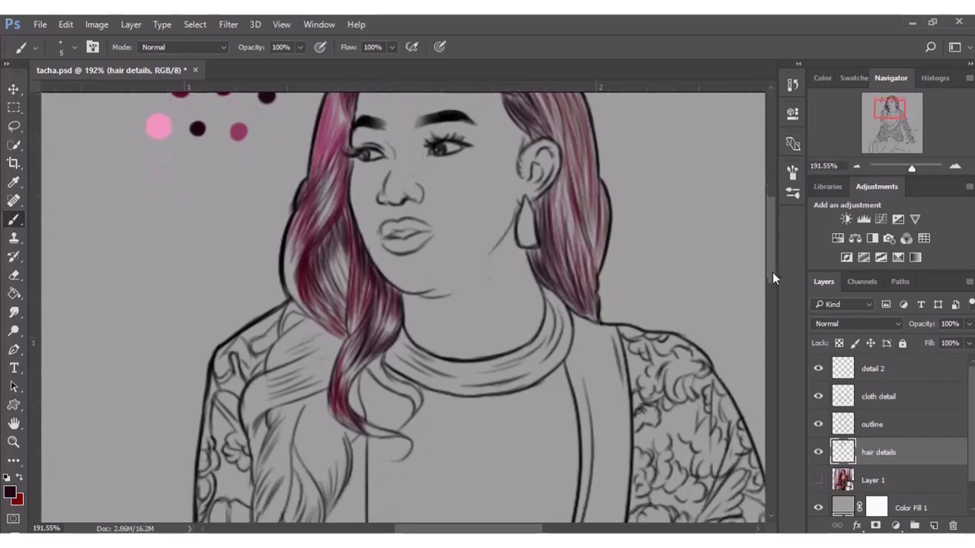
pyautogui.moveTo(356, 417)
pyautogui.mouseDown()
pyautogui.moveTo(385, 432)
pyautogui.moveTo(369, 425)
pyautogui.mouseUp()
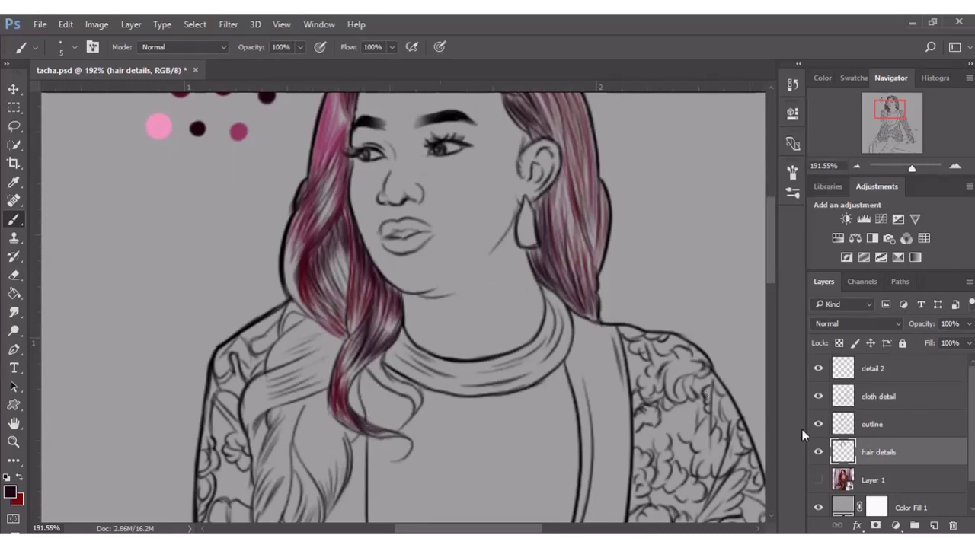
# Add small dark strokes on the hair lock, ending with a stroke at the lock's end
pyautogui.click(817, 480)
pyautogui.moveTo(381, 368); pyautogui.dragTo(401, 379)
pyautogui.moveTo(772, 277)
pyautogui.mouseDown()
pyautogui.moveTo(774, 256)
pyautogui.moveTo(769, 290)
pyautogui.mouseUp()
pyautogui.click(10, 493)
pyautogui.click(887, 302)
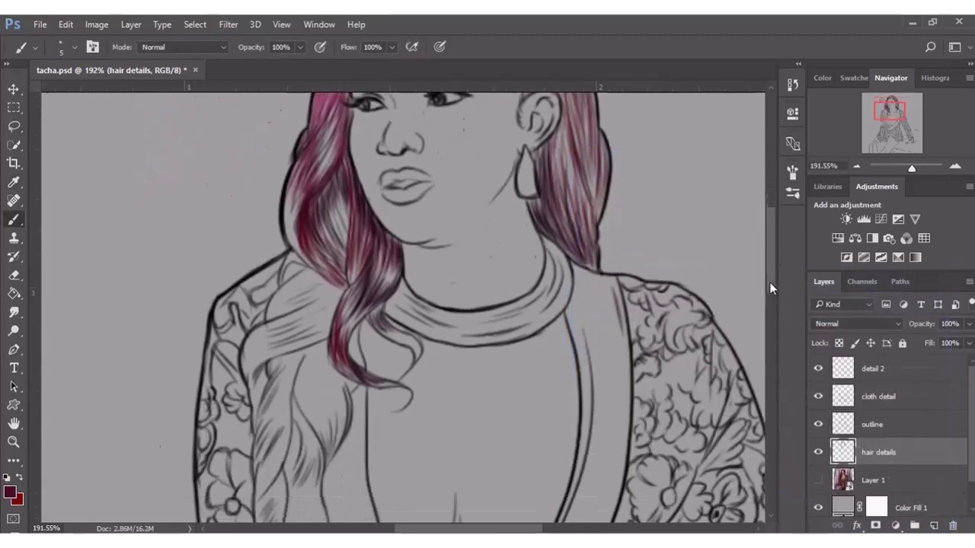
pyautogui.moveTo(404, 335); pyautogui.dragTo(418, 351)
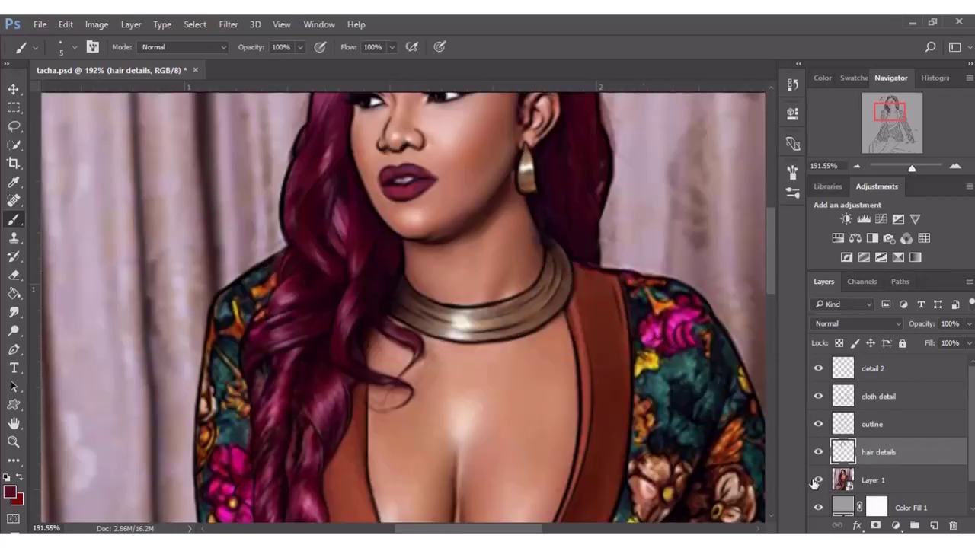
# Compare against the reference painting, pick a reddish foreground colour and zoom out to the whole figure
pyautogui.click(818, 480)
pyautogui.click(818, 480)
pyautogui.moveTo(767, 284)
pyautogui.mouseDown()
pyautogui.moveTo(767, 253)
pyautogui.moveTo(760, 308)
pyautogui.mouseUp()
pyautogui.click(9, 494)
pyautogui.click(884, 301)
pyautogui.hotkey('ctrl', '1')
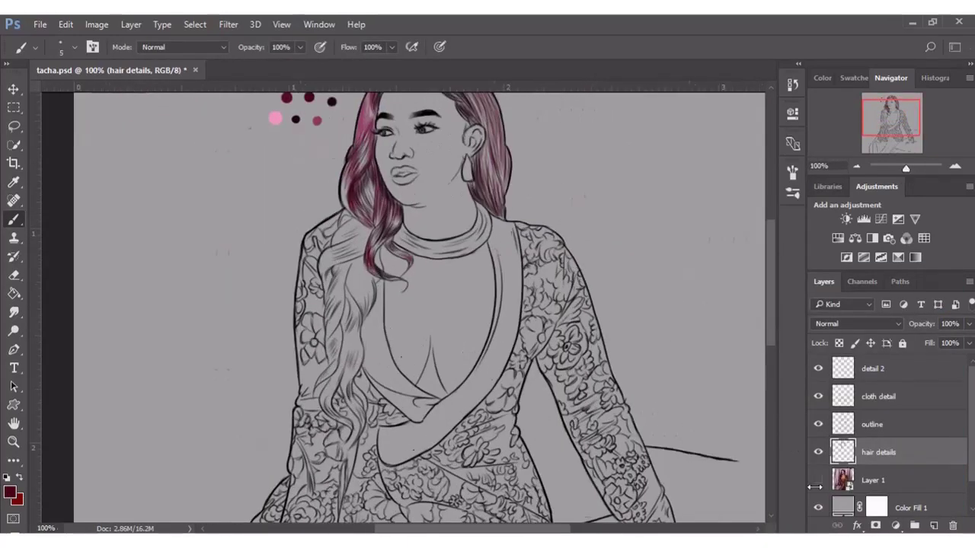
pyautogui.click(818, 480)
pyautogui.click(818, 481)
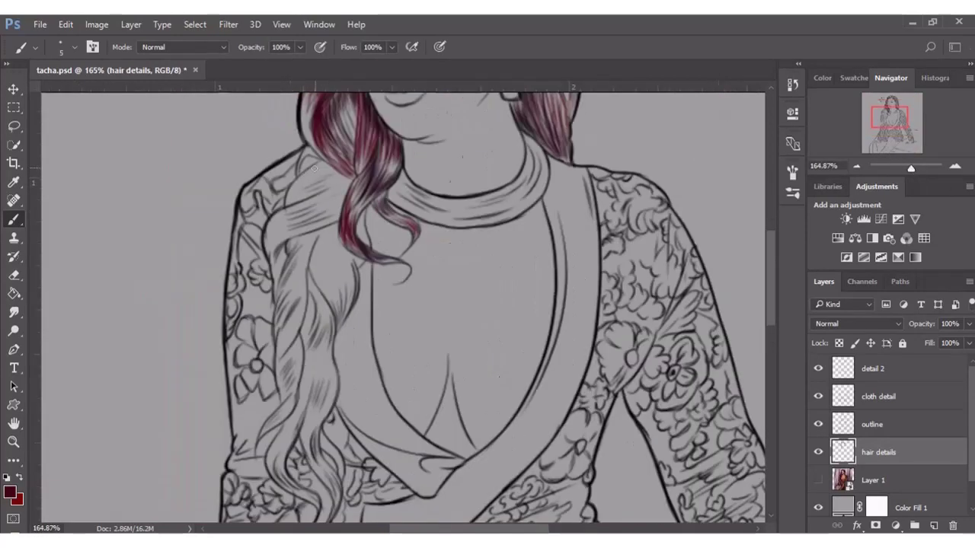
# Hatch reddish strokes down the hair lock over the left shoulder, checking the reference
pyautogui.moveTo(312, 173)
pyautogui.mouseDown()
pyautogui.moveTo(293, 202)
pyautogui.moveTo(292, 194)
pyautogui.mouseUp()
pyautogui.click(818, 481)
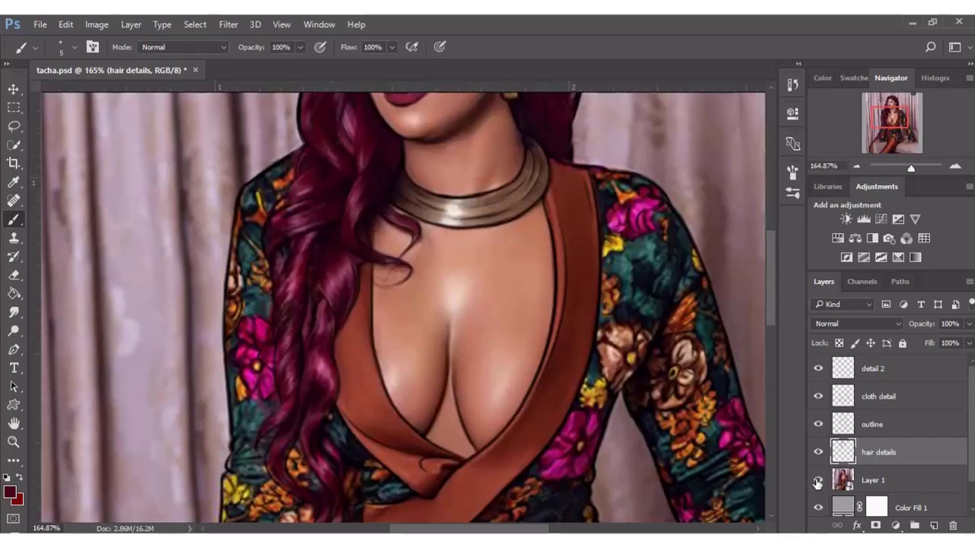
pyautogui.click(818, 481)
pyautogui.moveTo(308, 211)
pyautogui.mouseDown()
pyautogui.moveTo(292, 210)
pyautogui.moveTo(300, 206)
pyautogui.moveTo(267, 240)
pyautogui.moveTo(337, 200)
pyautogui.moveTo(350, 176)
pyautogui.moveTo(317, 201)
pyautogui.moveTo(329, 204)
pyautogui.mouseUp()
pyautogui.moveTo(277, 236)
pyautogui.mouseDown()
pyautogui.moveTo(327, 218)
pyautogui.moveTo(275, 225)
pyautogui.mouseUp()
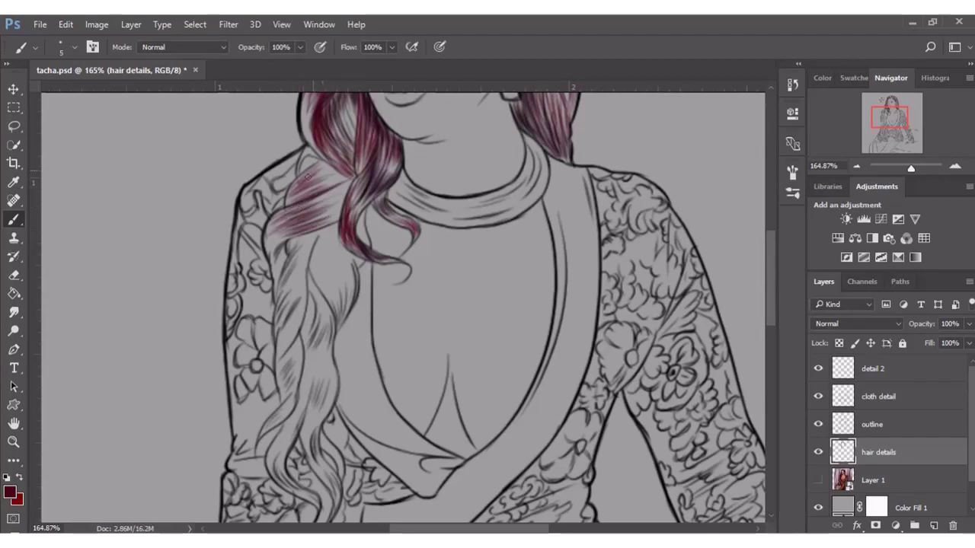
pyautogui.moveTo(299, 187)
pyautogui.mouseDown()
pyautogui.moveTo(323, 196)
pyautogui.moveTo(347, 177)
pyautogui.mouseUp()
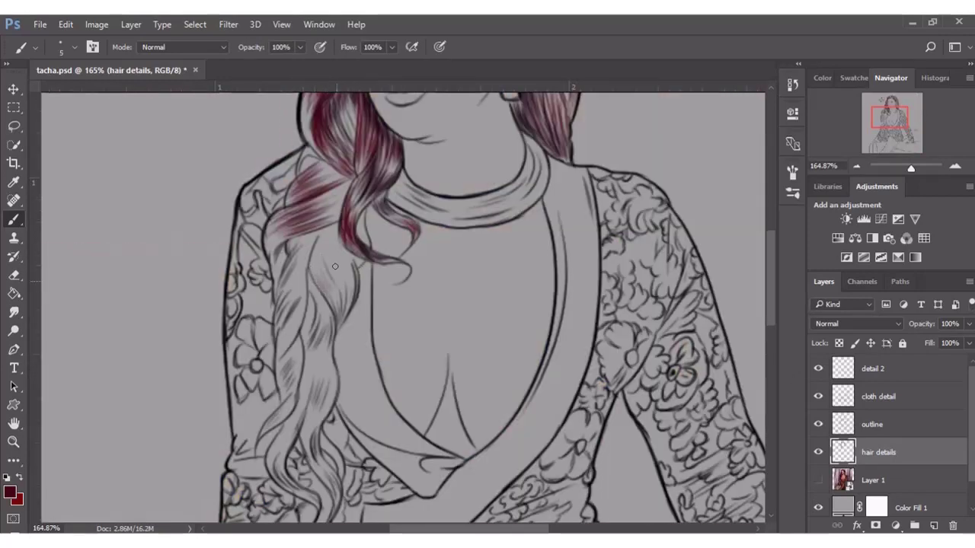
pyautogui.moveTo(335, 266)
pyautogui.mouseDown()
pyautogui.moveTo(348, 293)
pyautogui.moveTo(320, 271)
pyautogui.moveTo(345, 297)
pyautogui.moveTo(352, 291)
pyautogui.mouseUp()
pyautogui.moveTo(335, 245)
pyautogui.mouseDown()
pyautogui.moveTo(343, 247)
pyautogui.moveTo(336, 294)
pyautogui.moveTo(351, 293)
pyautogui.mouseUp()
pyautogui.click(817, 479)
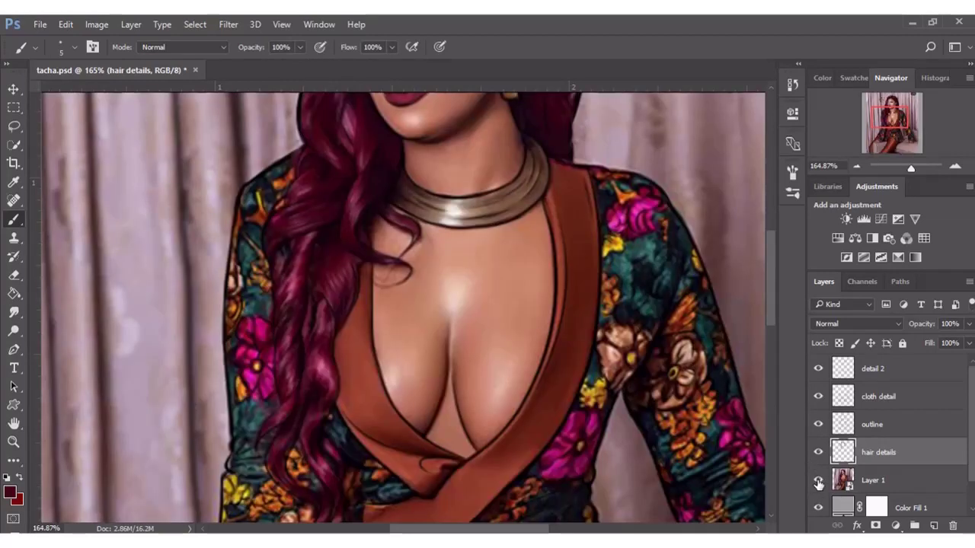
# Hatch red strokes on the lower braid and along its length
pyautogui.click(818, 480)
pyautogui.moveTo(321, 372)
pyautogui.mouseDown()
pyautogui.moveTo(306, 416)
pyautogui.moveTo(322, 422)
pyautogui.mouseUp()
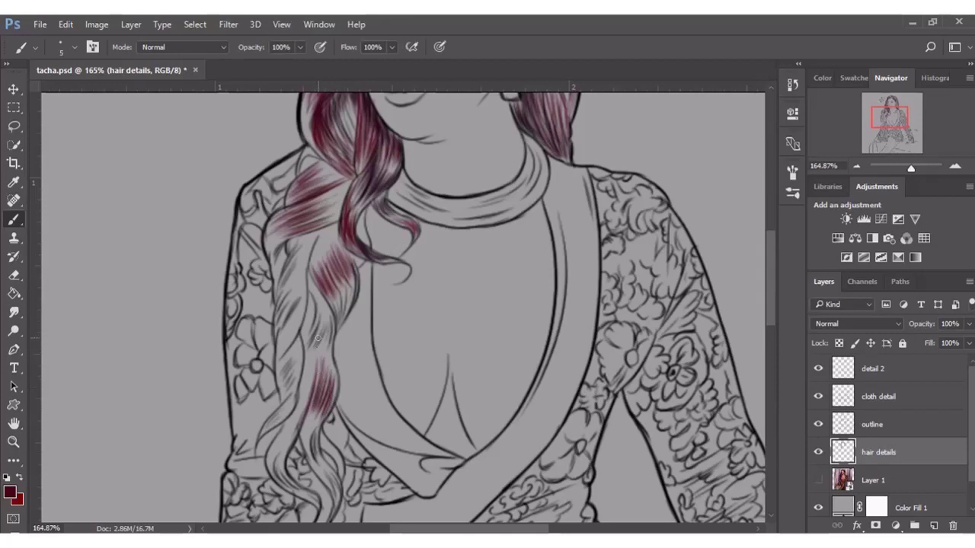
pyautogui.moveTo(310, 347); pyautogui.dragTo(312, 384)
pyautogui.moveTo(328, 340); pyautogui.dragTo(316, 390)
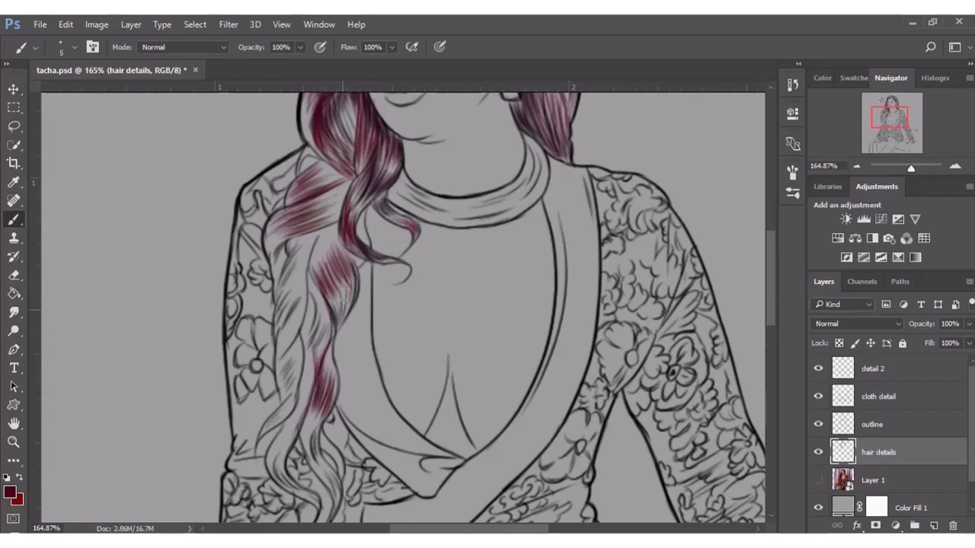
pyautogui.moveTo(305, 255); pyautogui.dragTo(278, 319)
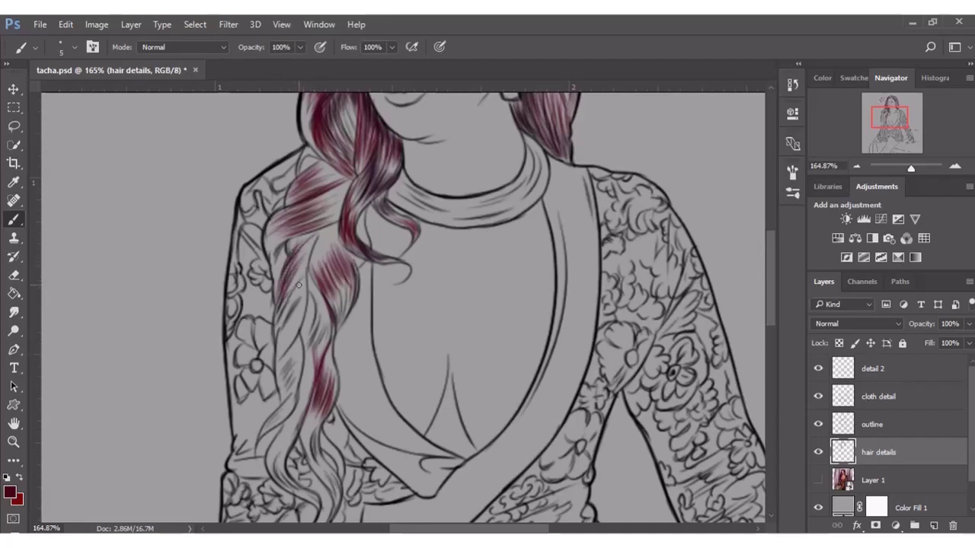
pyautogui.moveTo(298, 284)
pyautogui.mouseDown()
pyautogui.moveTo(276, 337)
pyautogui.moveTo(279, 358)
pyautogui.mouseUp()
pyautogui.moveTo(308, 286)
pyautogui.mouseDown()
pyautogui.moveTo(268, 367)
pyautogui.moveTo(282, 382)
pyautogui.moveTo(267, 430)
pyautogui.mouseUp()
# Add dark-red and faint dark hatching over the lower braid
pyautogui.moveTo(297, 394); pyautogui.dragTo(270, 427)
pyautogui.moveTo(300, 349); pyautogui.dragTo(286, 401)
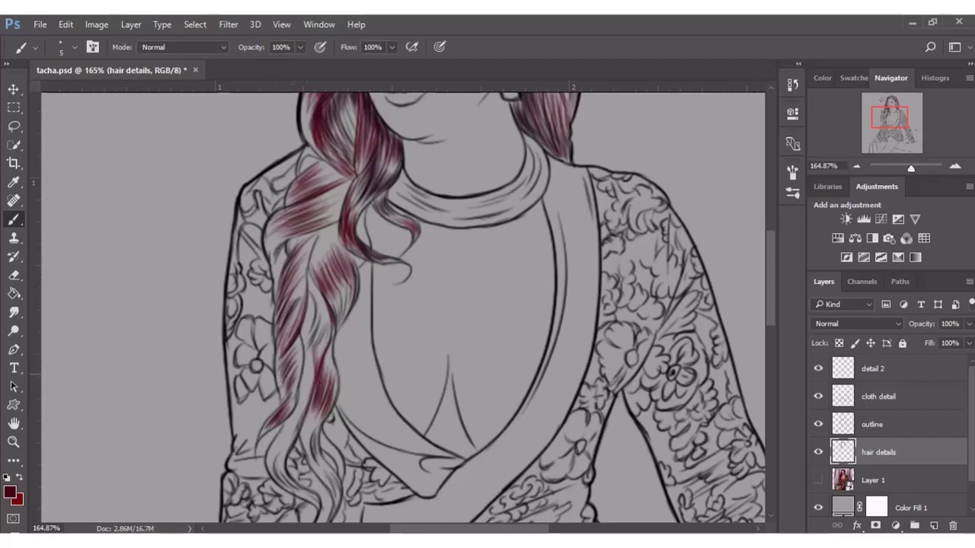
pyautogui.scroll(-3, 754, 320)
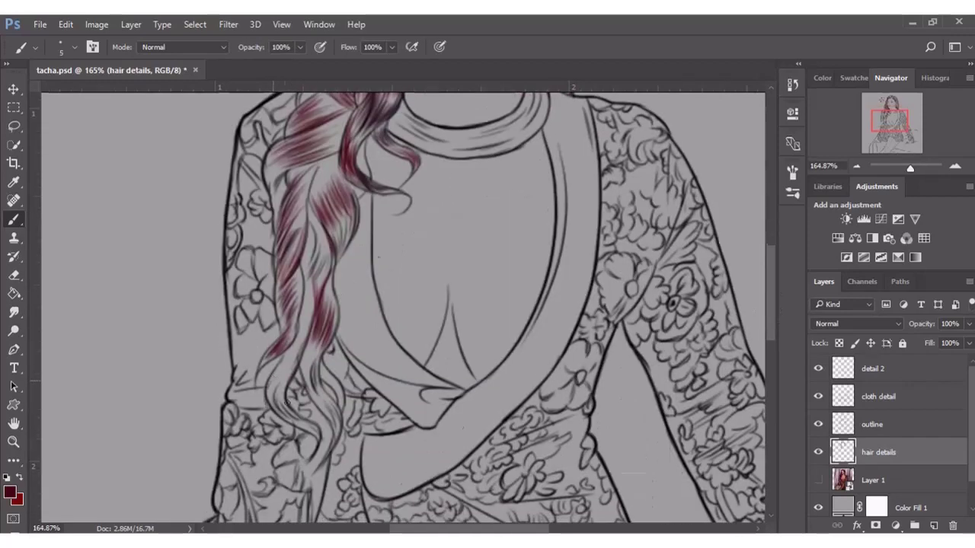
pyautogui.moveTo(285, 389); pyautogui.dragTo(266, 405)
pyautogui.moveTo(285, 373); pyautogui.dragTo(269, 417)
pyautogui.moveTo(310, 366); pyautogui.dragTo(336, 434)
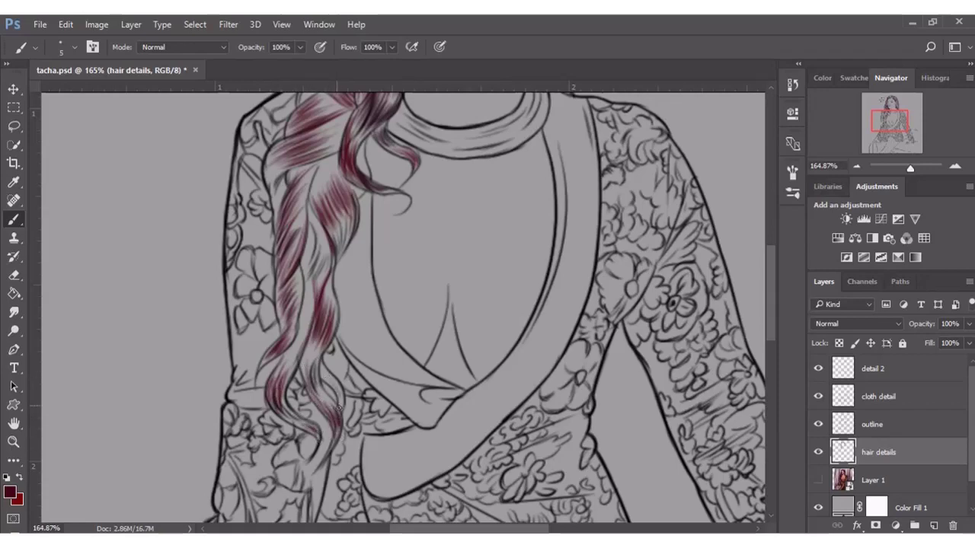
pyautogui.moveTo(772, 261)
pyautogui.mouseDown()
pyautogui.moveTo(774, 213)
pyautogui.moveTo(767, 297)
pyautogui.mouseUp()
# Switch to a darker red and hatch strokes across the upper braid
pyautogui.click(10, 497)
pyautogui.click(724, 463)
pyautogui.click(903, 303)
pyautogui.moveTo(347, 217)
pyautogui.mouseDown()
pyautogui.moveTo(307, 239)
pyautogui.moveTo(327, 248)
pyautogui.mouseUp()
pyautogui.moveTo(358, 205)
pyautogui.mouseDown()
pyautogui.moveTo(315, 259)
pyautogui.moveTo(323, 231)
pyautogui.moveTo(308, 214)
pyautogui.mouseUp()
pyautogui.moveTo(347, 204); pyautogui.dragTo(330, 209)
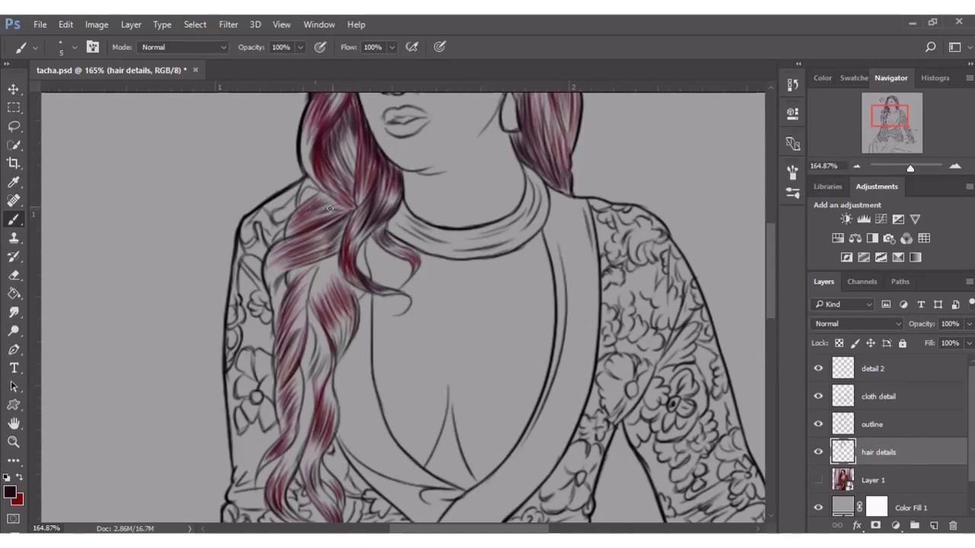
# Hatch dark red down the braid, undoing one stray stroke and repainting it
pyautogui.moveTo(335, 249); pyautogui.dragTo(312, 264)
pyautogui.moveTo(326, 256); pyautogui.dragTo(300, 306)
pyautogui.hotkey('ctrl', 'z')
pyautogui.moveTo(318, 267)
pyautogui.mouseDown()
pyautogui.moveTo(309, 310)
pyautogui.moveTo(316, 300)
pyautogui.mouseUp()
pyautogui.moveTo(326, 270); pyautogui.dragTo(318, 303)
pyautogui.moveTo(338, 259)
pyautogui.mouseDown()
pyautogui.moveTo(345, 285)
pyautogui.moveTo(315, 296)
pyautogui.mouseUp()
pyautogui.moveTo(335, 260)
pyautogui.mouseDown()
pyautogui.moveTo(321, 278)
pyautogui.moveTo(328, 288)
pyautogui.mouseUp()
pyautogui.moveTo(337, 327)
pyautogui.mouseDown()
pyautogui.moveTo(330, 360)
pyautogui.moveTo(337, 354)
pyautogui.mouseUp()
# Deepen the upper braid, lower strand and the strand beside the face with dark red
pyautogui.moveTo(354, 309)
pyautogui.mouseDown()
pyautogui.moveTo(335, 363)
pyautogui.moveTo(344, 335)
pyautogui.mouseUp()
pyautogui.moveTo(351, 290); pyautogui.dragTo(346, 299)
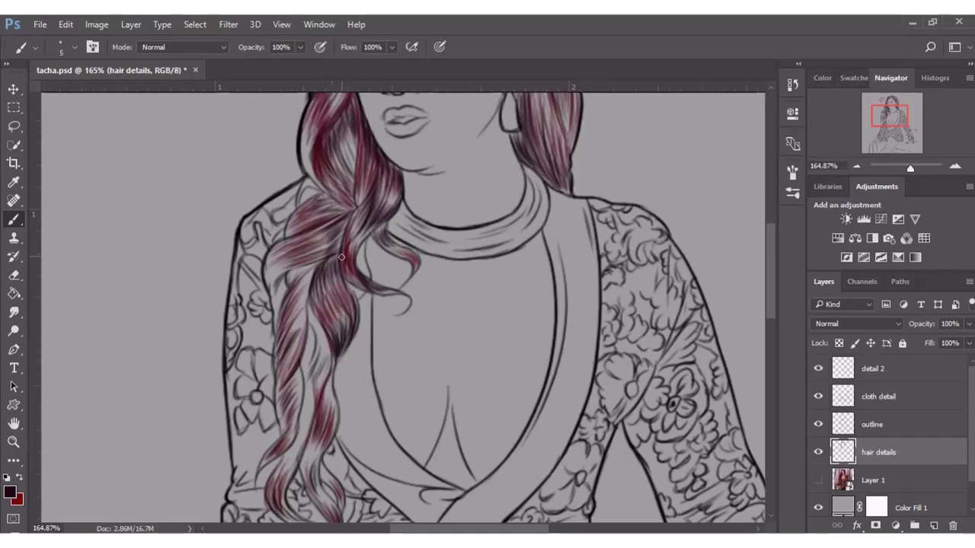
pyautogui.moveTo(338, 259); pyautogui.dragTo(330, 279)
pyautogui.moveTo(342, 228); pyautogui.dragTo(329, 249)
pyautogui.moveTo(353, 209); pyautogui.dragTo(338, 261)
pyautogui.moveTo(346, 221); pyautogui.dragTo(337, 232)
pyautogui.moveTo(312, 291)
pyautogui.mouseDown()
pyautogui.moveTo(331, 336)
pyautogui.moveTo(336, 316)
pyautogui.moveTo(343, 333)
pyautogui.moveTo(351, 300)
pyautogui.mouseUp()
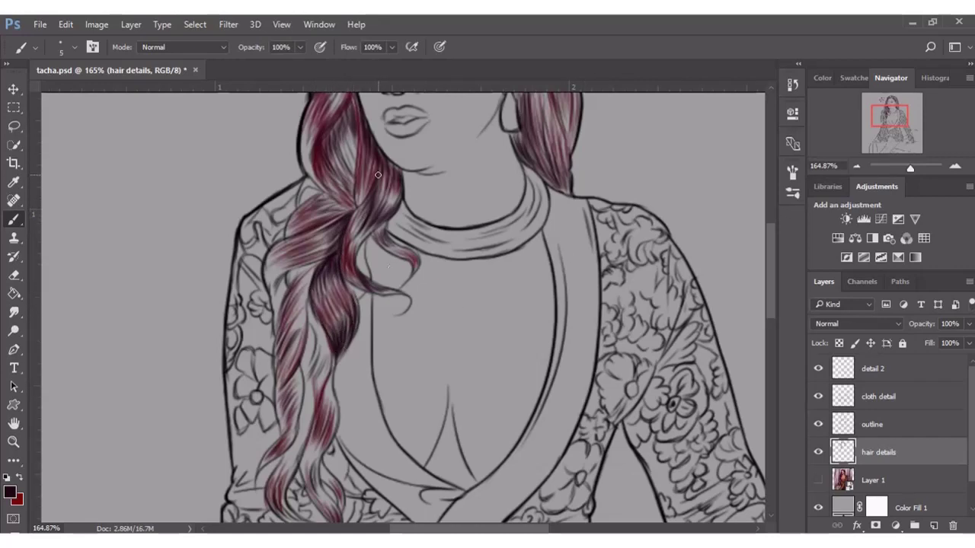
pyautogui.moveTo(368, 208)
pyautogui.mouseDown()
pyautogui.moveTo(358, 252)
pyautogui.moveTo(373, 247)
pyautogui.moveTo(389, 222)
pyautogui.mouseUp()
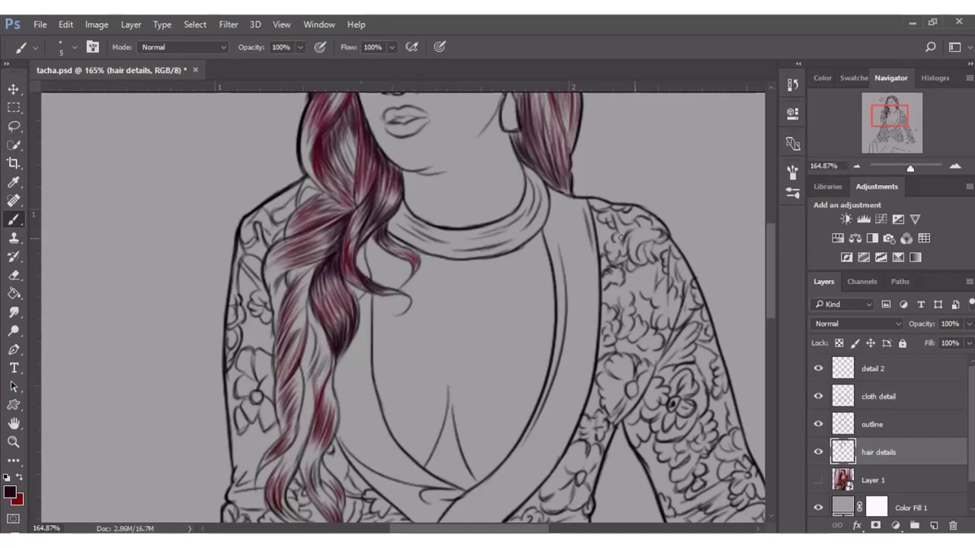
pyautogui.moveTo(311, 300); pyautogui.dragTo(320, 336)
# Paint dark shading down the hair strand, redoing one undone stroke
pyautogui.scroll(-3, 333, 263)
pyautogui.moveTo(308, 262)
pyautogui.mouseDown()
pyautogui.moveTo(318, 238)
pyautogui.moveTo(323, 265)
pyautogui.moveTo(325, 253)
pyautogui.moveTo(316, 265)
pyautogui.moveTo(326, 237)
pyautogui.moveTo(332, 261)
pyautogui.mouseUp()
pyautogui.moveTo(336, 307); pyautogui.dragTo(333, 245)
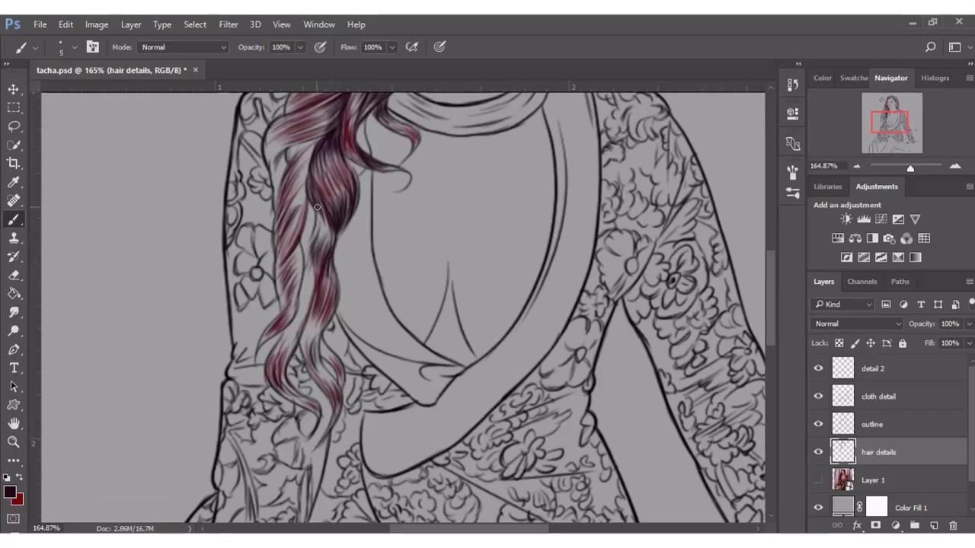
pyautogui.moveTo(316, 207); pyautogui.dragTo(303, 302)
pyautogui.moveTo(307, 260)
pyautogui.mouseDown()
pyautogui.moveTo(305, 326)
pyautogui.moveTo(305, 312)
pyautogui.mouseUp()
pyautogui.hotkey('ctrl', 'z')
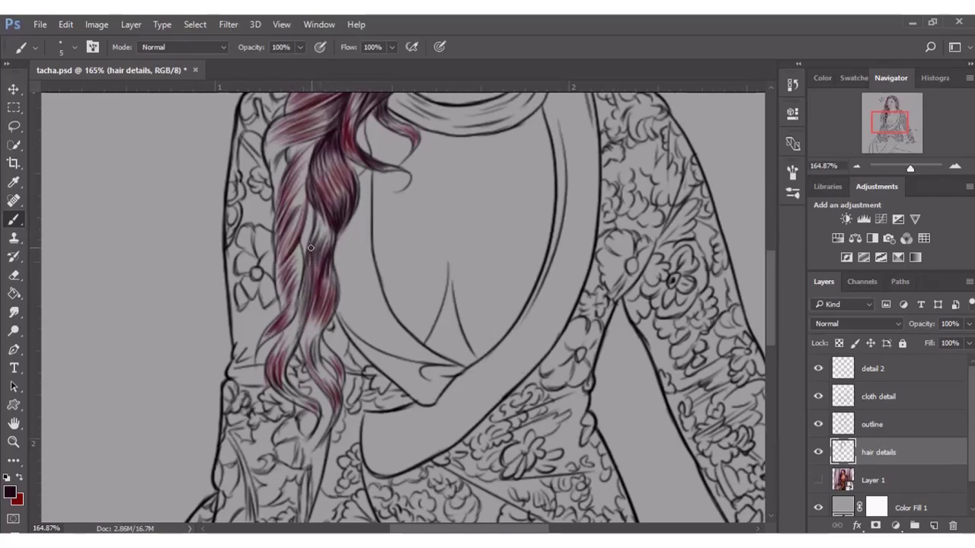
pyautogui.moveTo(311, 247); pyautogui.dragTo(312, 350)
# Shade the lower and middle strands darker and darken the hair tips
pyautogui.moveTo(309, 312)
pyautogui.mouseDown()
pyautogui.moveTo(315, 355)
pyautogui.moveTo(325, 361)
pyautogui.moveTo(313, 370)
pyautogui.moveTo(311, 358)
pyautogui.mouseUp()
pyautogui.moveTo(309, 321)
pyautogui.mouseDown()
pyautogui.moveTo(313, 355)
pyautogui.moveTo(328, 360)
pyautogui.moveTo(320, 385)
pyautogui.mouseUp()
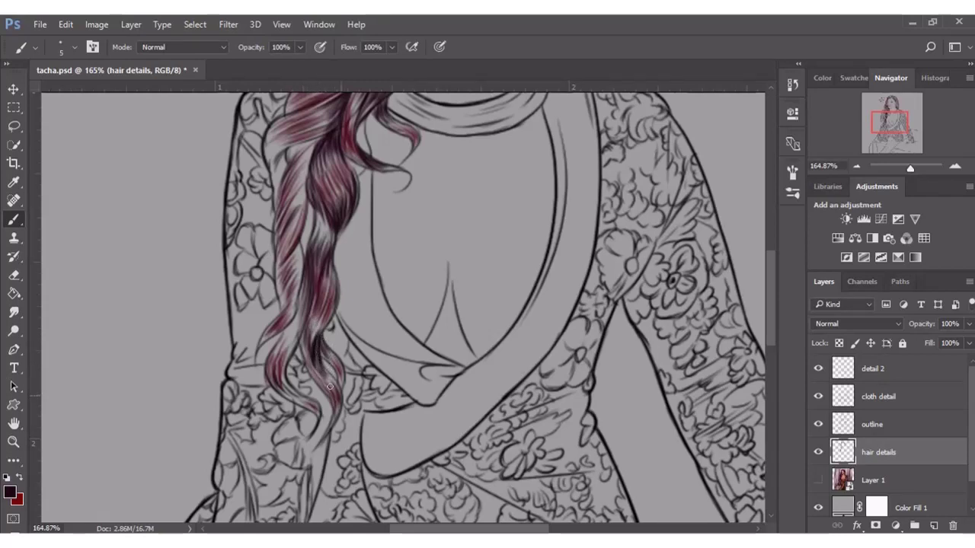
pyautogui.moveTo(336, 259)
pyautogui.mouseDown()
pyautogui.moveTo(326, 325)
pyautogui.moveTo(326, 291)
pyautogui.mouseUp()
pyautogui.moveTo(334, 232); pyautogui.dragTo(327, 265)
pyautogui.moveTo(355, 197); pyautogui.dragTo(332, 252)
pyautogui.moveTo(306, 296)
pyautogui.mouseDown()
pyautogui.moveTo(285, 358)
pyautogui.moveTo(275, 347)
pyautogui.mouseUp()
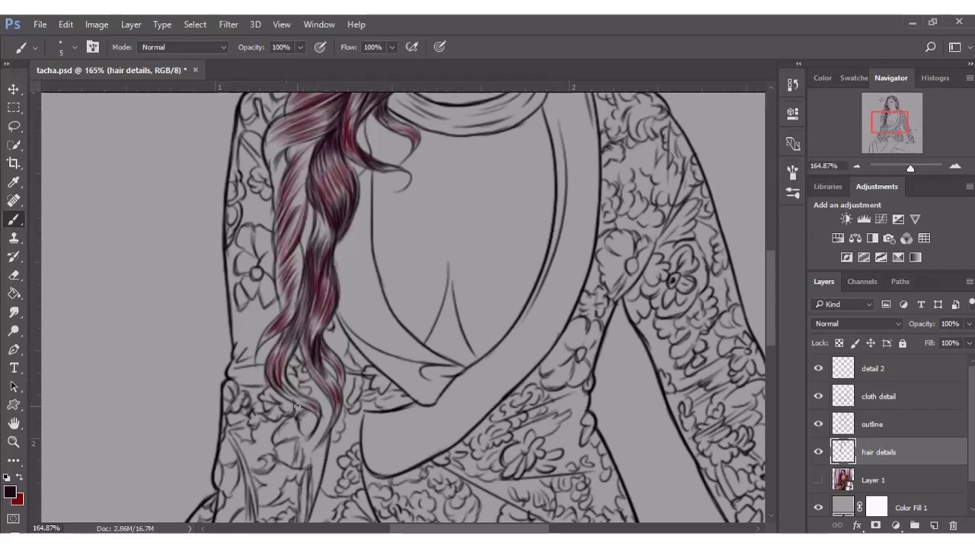
pyautogui.moveTo(307, 387)
pyautogui.mouseDown()
pyautogui.moveTo(315, 406)
pyautogui.moveTo(298, 406)
pyautogui.mouseUp()
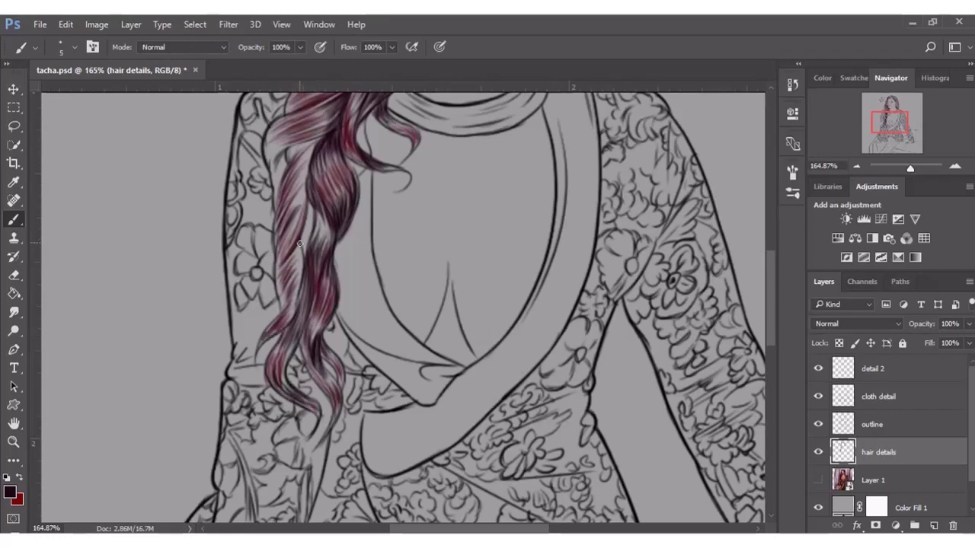
# Darken the left strand and the upper strand down to its left edge
pyautogui.moveTo(301, 240); pyautogui.dragTo(291, 299)
pyautogui.moveTo(301, 291); pyautogui.dragTo(289, 313)
pyautogui.moveTo(299, 248); pyautogui.dragTo(275, 323)
pyautogui.moveTo(302, 279); pyautogui.dragTo(285, 312)
pyautogui.moveTo(283, 245)
pyautogui.mouseDown()
pyautogui.moveTo(278, 276)
pyautogui.moveTo(280, 230)
pyautogui.mouseUp()
pyautogui.moveTo(311, 142)
pyautogui.mouseDown()
pyautogui.moveTo(291, 175)
pyautogui.moveTo(298, 226)
pyautogui.mouseUp()
pyautogui.moveTo(305, 192); pyautogui.dragTo(294, 230)
pyautogui.moveTo(312, 171); pyautogui.dragTo(300, 187)
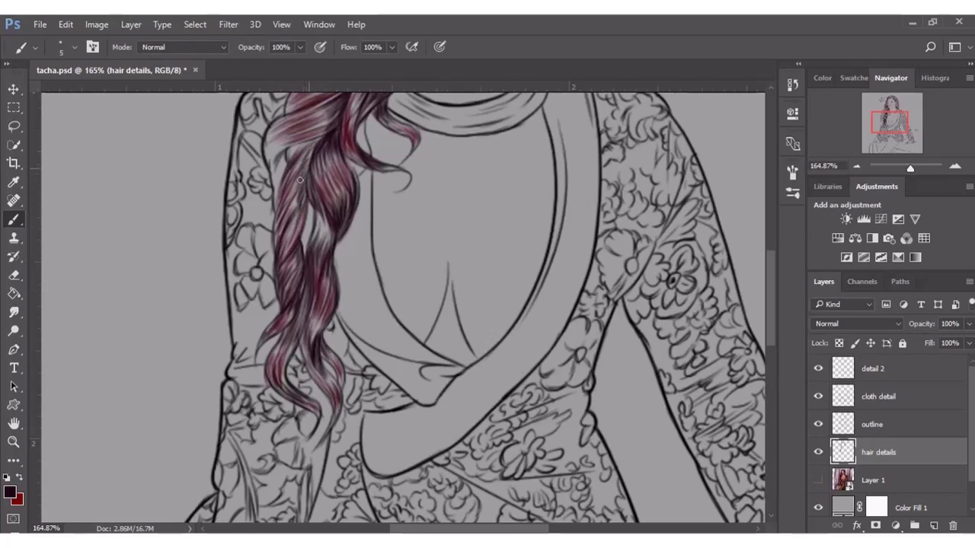
pyautogui.moveTo(288, 153); pyautogui.dragTo(281, 209)
pyautogui.moveTo(774, 325); pyautogui.dragTo(773, 294)
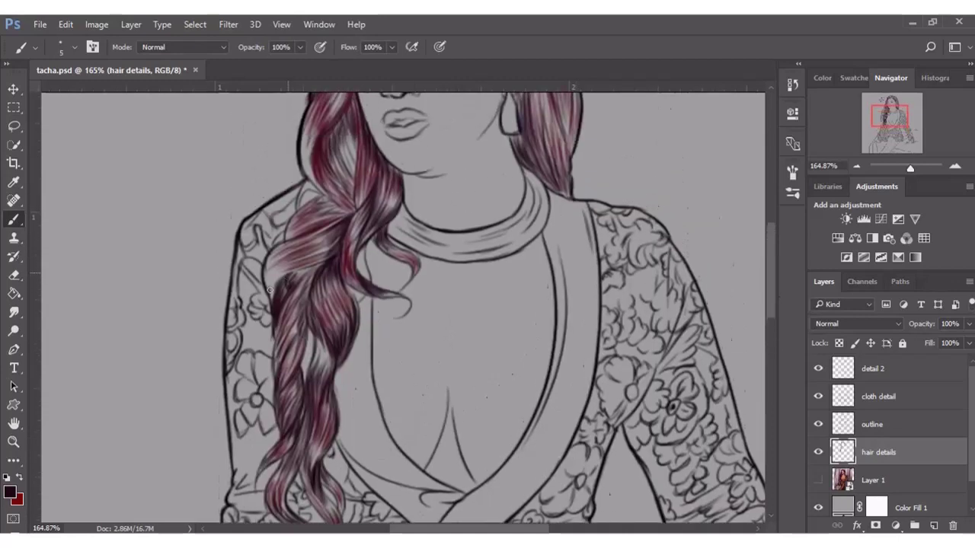
# Add dark shading across the braid and the upper strands beside the face
pyautogui.moveTo(286, 283)
pyautogui.mouseDown()
pyautogui.moveTo(326, 260)
pyautogui.moveTo(279, 283)
pyautogui.mouseUp()
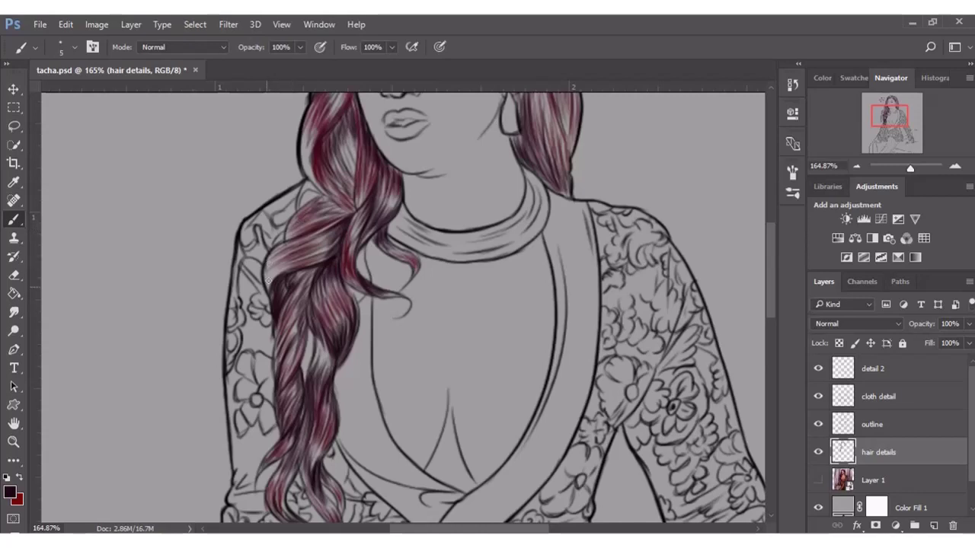
pyautogui.moveTo(275, 252)
pyautogui.mouseDown()
pyautogui.moveTo(267, 297)
pyautogui.moveTo(268, 263)
pyautogui.moveTo(291, 275)
pyautogui.moveTo(282, 287)
pyautogui.mouseUp()
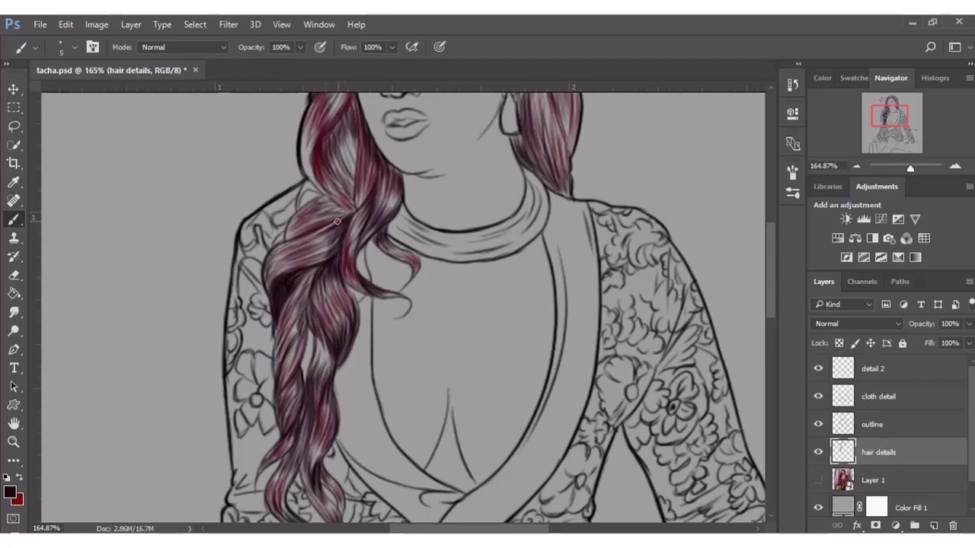
pyautogui.moveTo(293, 238)
pyautogui.mouseDown()
pyautogui.moveTo(345, 215)
pyautogui.moveTo(340, 162)
pyautogui.mouseUp()
pyautogui.moveTo(329, 199); pyautogui.dragTo(340, 118)
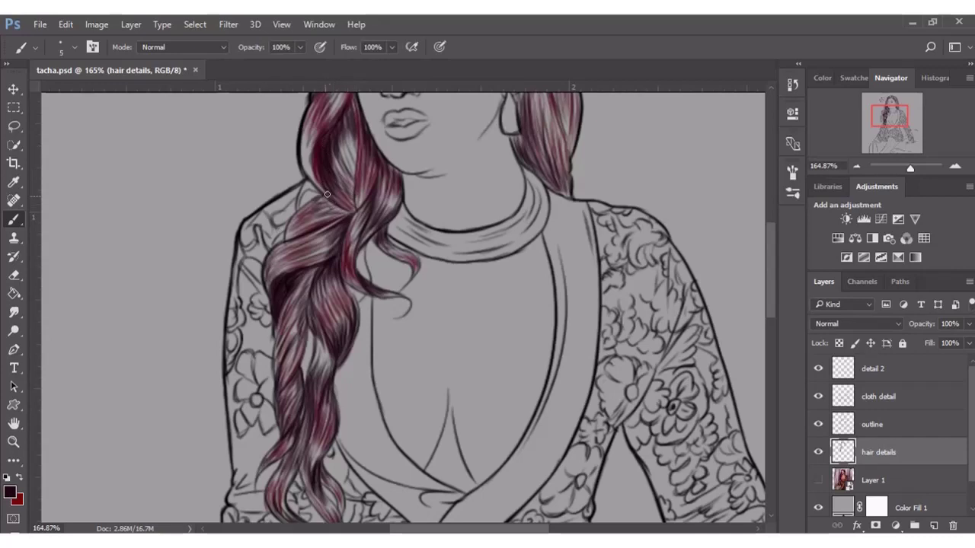
pyautogui.moveTo(313, 213)
pyautogui.mouseDown()
pyautogui.moveTo(326, 193)
pyautogui.moveTo(350, 216)
pyautogui.moveTo(335, 217)
pyautogui.mouseUp()
# Add more dark-red strokes on the strands and braid, then zoom out to the whole figure
pyautogui.moveTo(355, 142)
pyautogui.mouseDown()
pyautogui.moveTo(367, 208)
pyautogui.moveTo(368, 178)
pyautogui.moveTo(361, 248)
pyautogui.moveTo(382, 209)
pyautogui.mouseUp()
pyautogui.moveTo(317, 201)
pyautogui.mouseDown()
pyautogui.moveTo(283, 244)
pyautogui.moveTo(326, 199)
pyautogui.moveTo(320, 164)
pyautogui.moveTo(335, 137)
pyautogui.mouseUp()
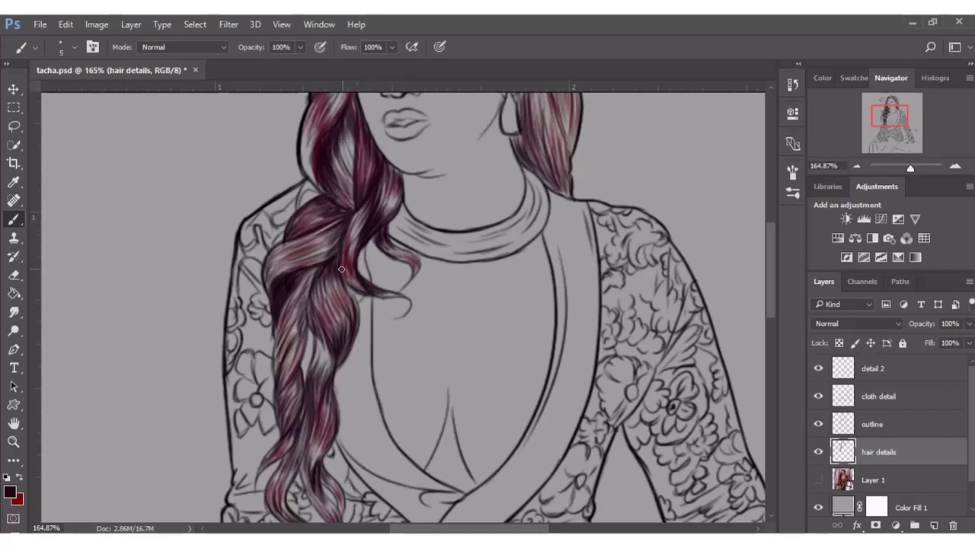
pyautogui.moveTo(341, 269)
pyautogui.mouseDown()
pyautogui.moveTo(348, 301)
pyautogui.moveTo(358, 277)
pyautogui.moveTo(309, 339)
pyautogui.moveTo(332, 277)
pyautogui.moveTo(341, 302)
pyautogui.mouseUp()
pyautogui.moveTo(332, 331)
pyautogui.mouseDown()
pyautogui.moveTo(342, 364)
pyautogui.moveTo(352, 357)
pyautogui.mouseUp()
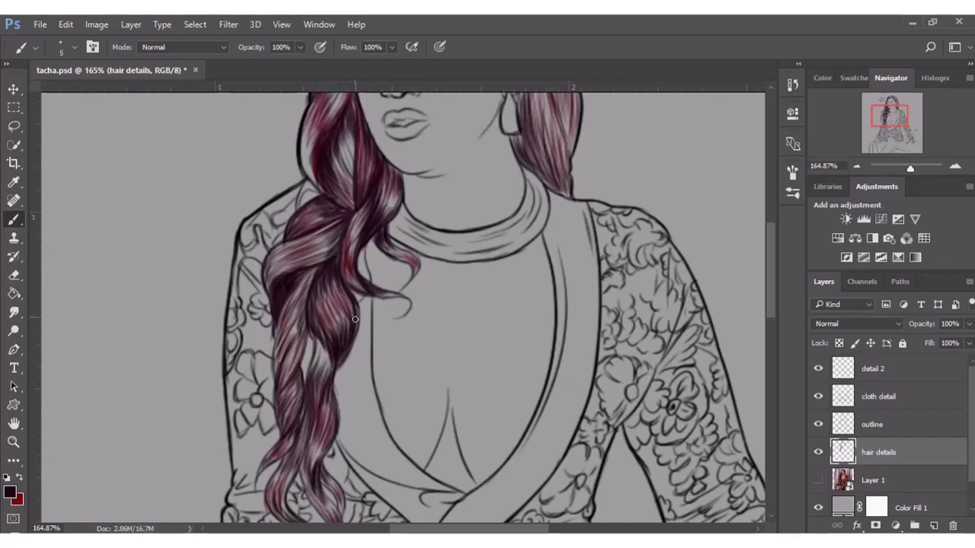
pyautogui.moveTo(908, 166); pyautogui.dragTo(911, 167)
# Zoom in on the braid and paint dark streaks down its length
pyautogui.moveTo(891, 114); pyautogui.dragTo(879, 134)
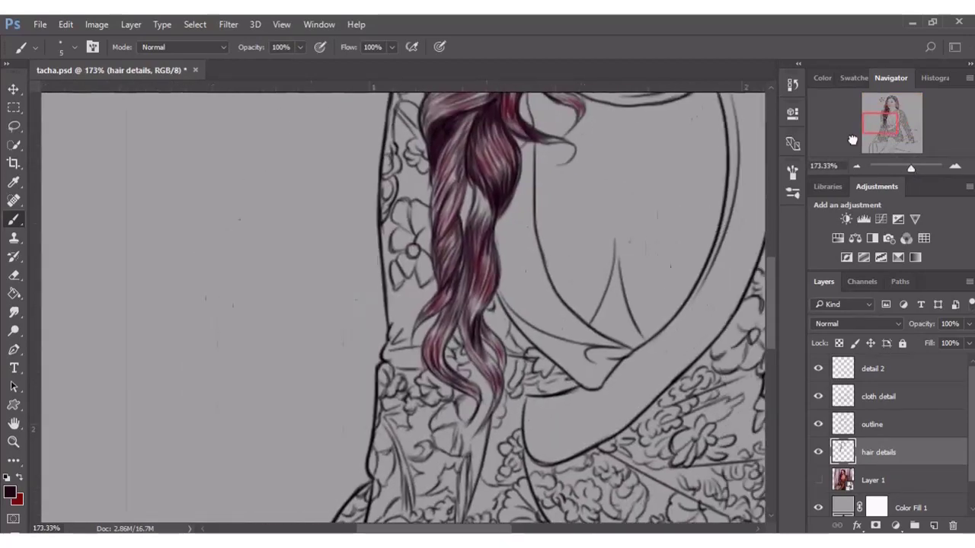
pyautogui.moveTo(479, 239)
pyautogui.mouseDown()
pyautogui.moveTo(480, 269)
pyautogui.moveTo(495, 282)
pyautogui.moveTo(486, 274)
pyautogui.mouseUp()
pyautogui.moveTo(495, 107)
pyautogui.mouseDown()
pyautogui.moveTo(471, 167)
pyautogui.moveTo(470, 221)
pyautogui.mouseUp()
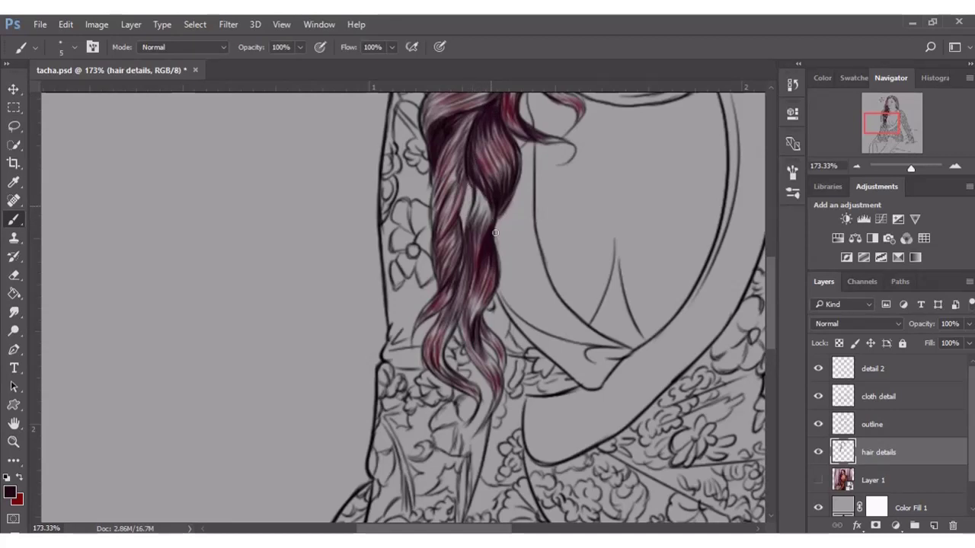
pyautogui.moveTo(482, 187)
pyautogui.mouseDown()
pyautogui.moveTo(489, 224)
pyautogui.moveTo(494, 200)
pyautogui.moveTo(475, 274)
pyautogui.mouseUp()
pyautogui.moveTo(479, 238); pyautogui.dragTo(455, 316)
pyautogui.moveTo(468, 245); pyautogui.dragTo(475, 362)
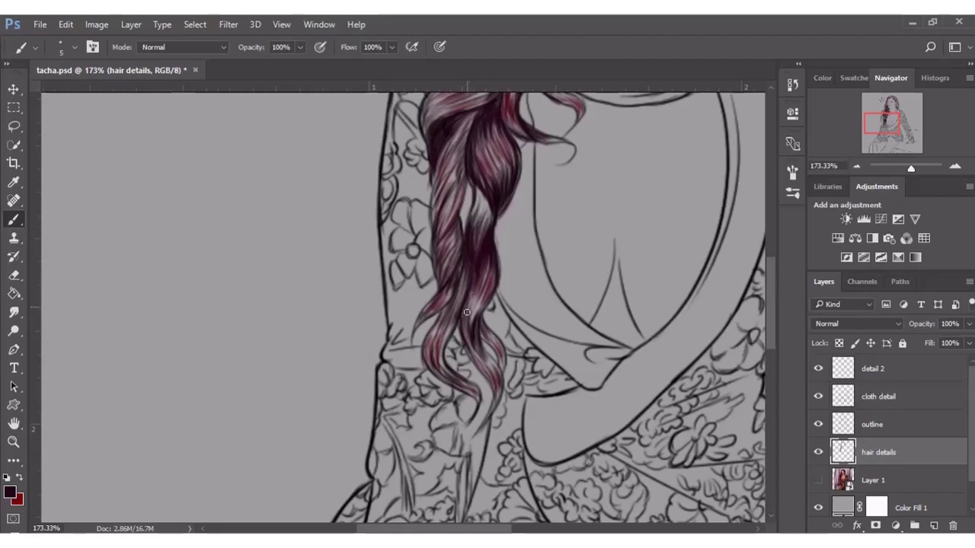
pyautogui.moveTo(467, 312); pyautogui.dragTo(468, 336)
pyautogui.moveTo(466, 298); pyautogui.dragTo(486, 347)
# Darken the braid tip, its right side and the lower braid strands
pyautogui.moveTo(492, 298)
pyautogui.mouseDown()
pyautogui.moveTo(480, 320)
pyautogui.moveTo(484, 342)
pyautogui.moveTo(472, 303)
pyautogui.moveTo(480, 313)
pyautogui.mouseUp()
pyautogui.moveTo(496, 382)
pyautogui.mouseDown()
pyautogui.moveTo(488, 414)
pyautogui.moveTo(498, 402)
pyautogui.mouseUp()
pyautogui.moveTo(500, 363); pyautogui.dragTo(498, 394)
pyautogui.moveTo(488, 341)
pyautogui.mouseDown()
pyautogui.moveTo(483, 357)
pyautogui.moveTo(504, 373)
pyautogui.moveTo(489, 367)
pyautogui.mouseUp()
pyautogui.moveTo(470, 328); pyautogui.dragTo(477, 368)
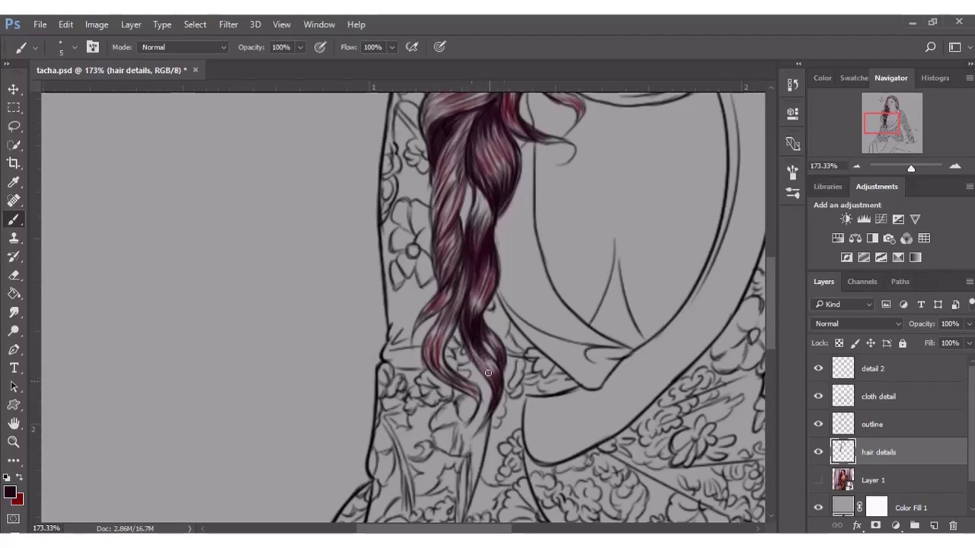
pyautogui.moveTo(457, 261); pyautogui.dragTo(456, 280)
pyautogui.moveTo(433, 323); pyautogui.dragTo(432, 339)
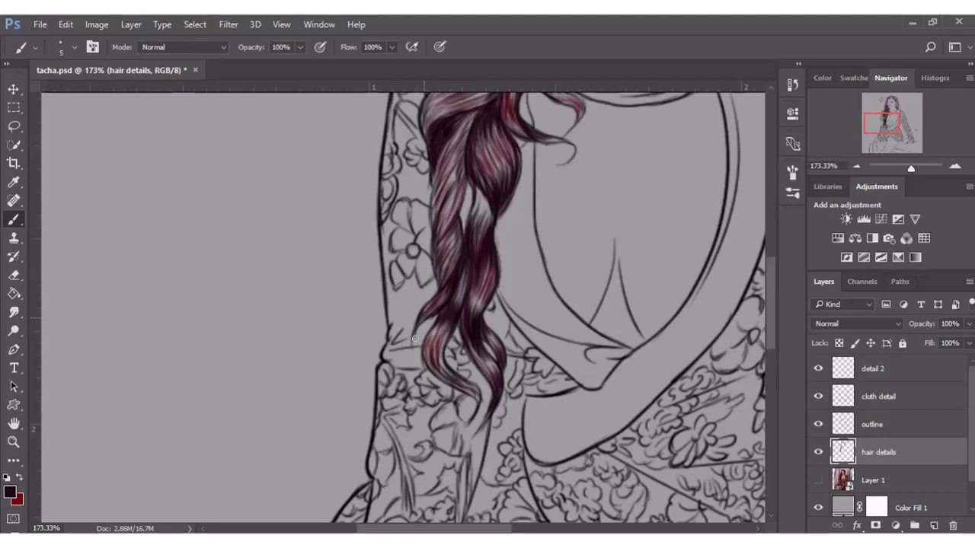
# Add darker strokes along the hair strands and the middle strand
pyautogui.scroll(-3, 763, 344)
pyautogui.moveTo(426, 238)
pyautogui.mouseDown()
pyautogui.moveTo(428, 265)
pyautogui.moveTo(456, 270)
pyautogui.moveTo(481, 294)
pyautogui.moveTo(444, 258)
pyautogui.moveTo(462, 275)
pyautogui.mouseUp()
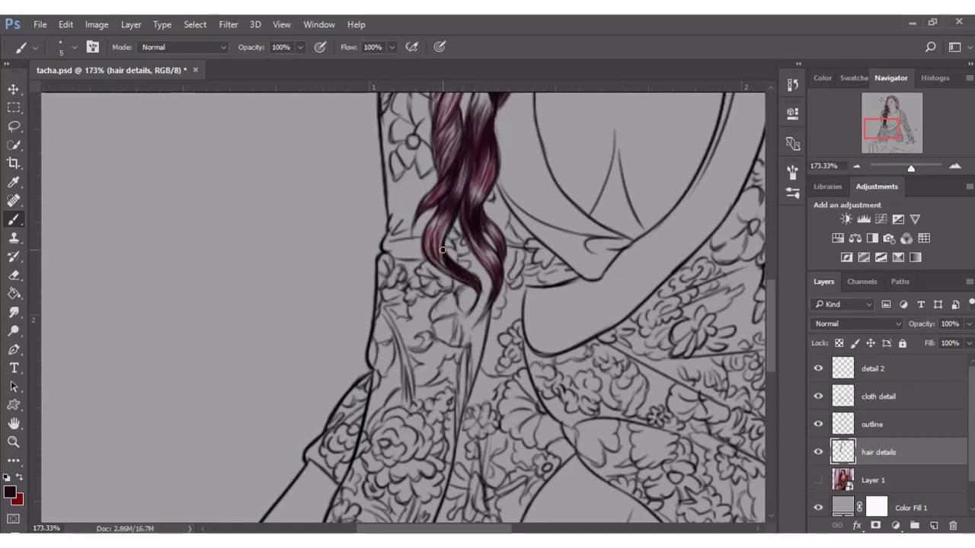
pyautogui.moveTo(442, 249)
pyautogui.mouseDown()
pyautogui.moveTo(451, 258)
pyautogui.moveTo(433, 259)
pyautogui.mouseUp()
pyautogui.moveTo(464, 186); pyautogui.dragTo(469, 135)
pyautogui.moveTo(772, 289)
pyautogui.mouseDown()
pyautogui.moveTo(773, 221)
pyautogui.moveTo(773, 246)
pyautogui.mouseUp()
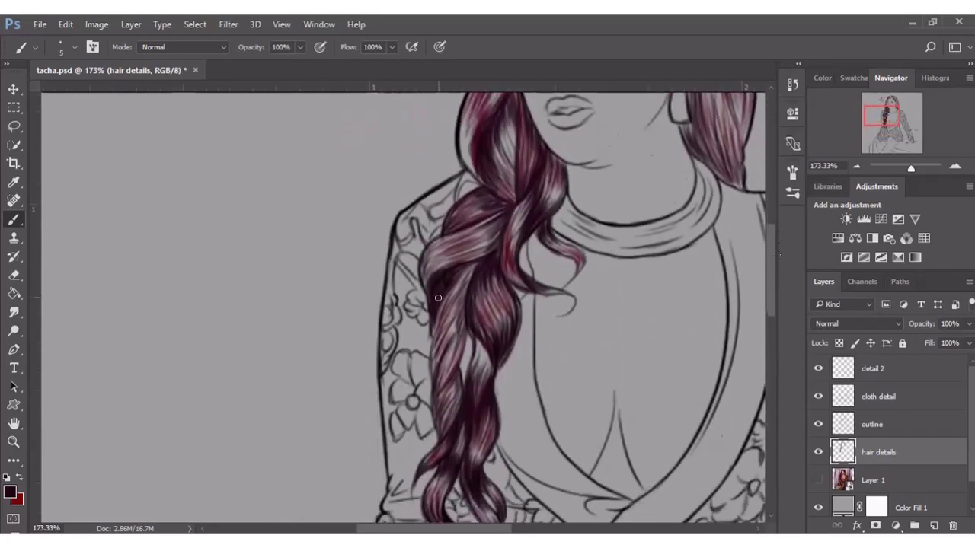
# Darken the braid's left and middle strands, then scroll up to the head
pyautogui.moveTo(432, 323)
pyautogui.mouseDown()
pyautogui.moveTo(442, 434)
pyautogui.moveTo(432, 392)
pyautogui.moveTo(434, 419)
pyautogui.moveTo(450, 434)
pyautogui.mouseUp()
pyautogui.moveTo(457, 401); pyautogui.dragTo(463, 381)
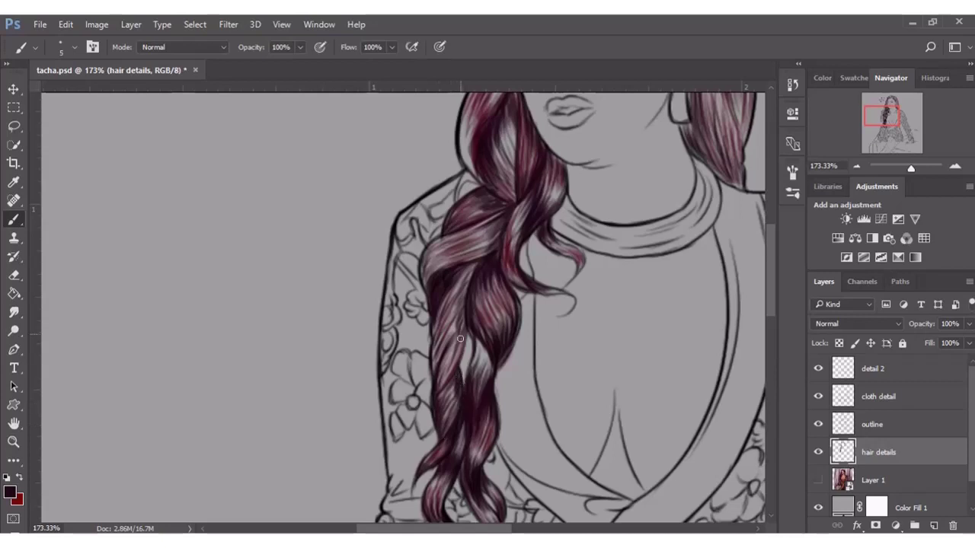
pyautogui.moveTo(478, 263)
pyautogui.mouseDown()
pyautogui.moveTo(455, 320)
pyautogui.moveTo(451, 373)
pyautogui.mouseUp()
pyautogui.moveTo(463, 332); pyautogui.dragTo(452, 376)
pyautogui.moveTo(448, 301); pyautogui.dragTo(435, 372)
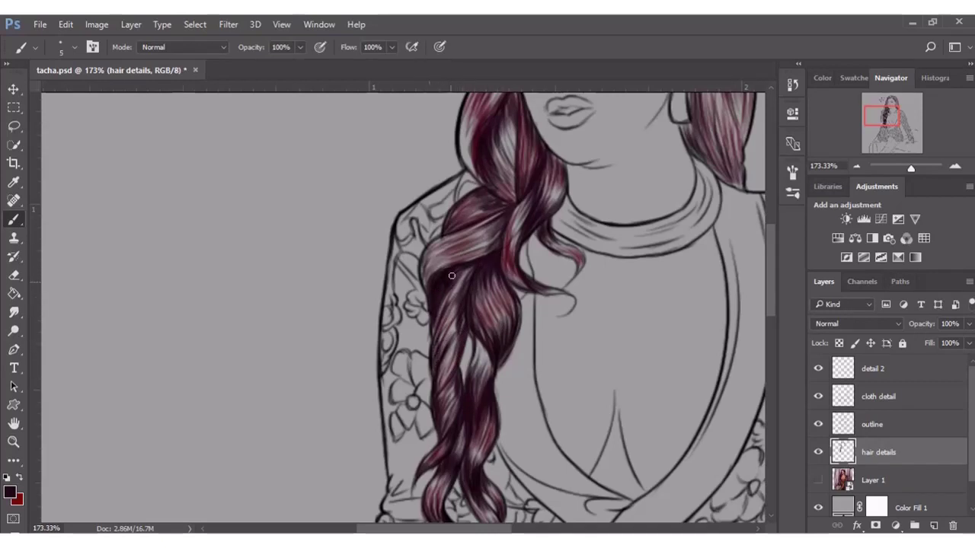
pyautogui.scroll(3, 771, 284)
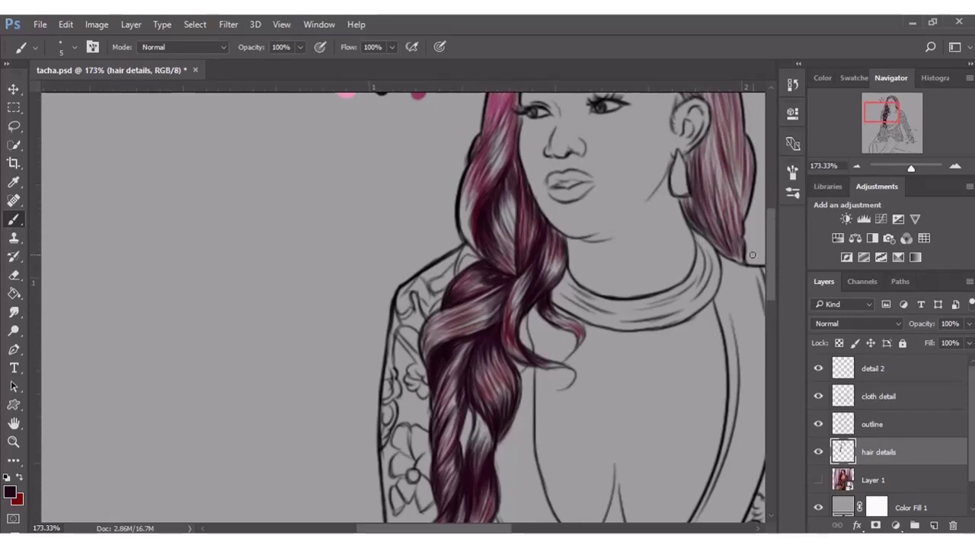
pyautogui.scroll(5, 537, 263)
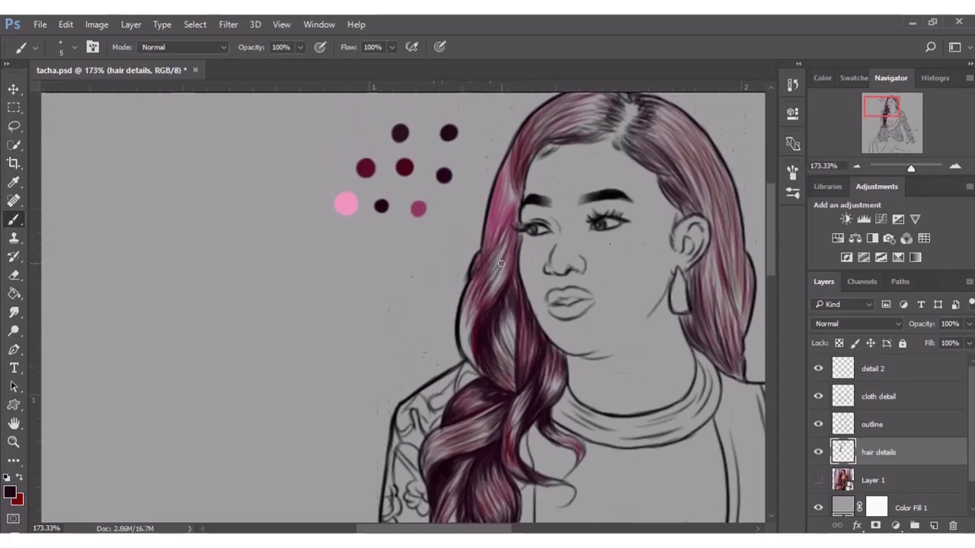
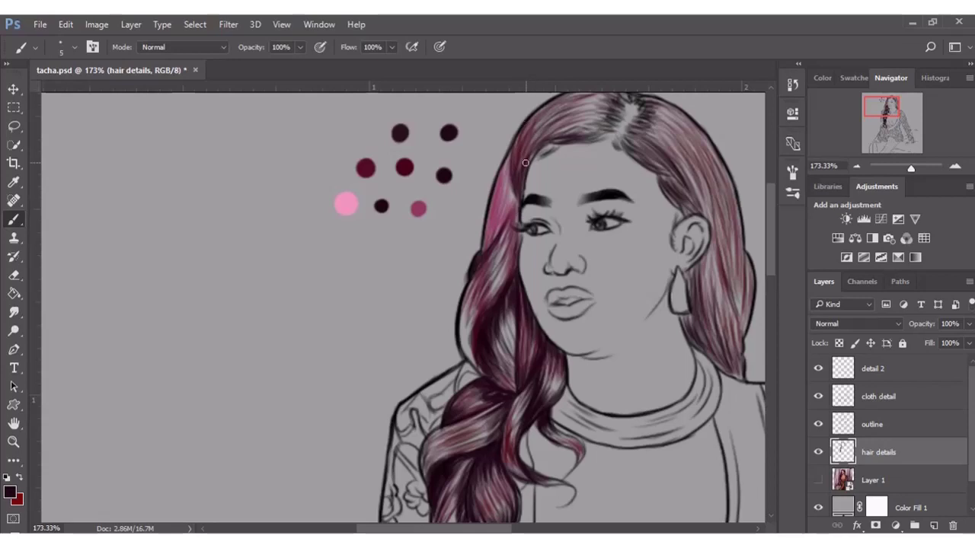
# Paint fine dark strands along the hair's right edge, below the ear and near the part
pyautogui.moveTo(886, 124); pyautogui.dragTo(898, 122)
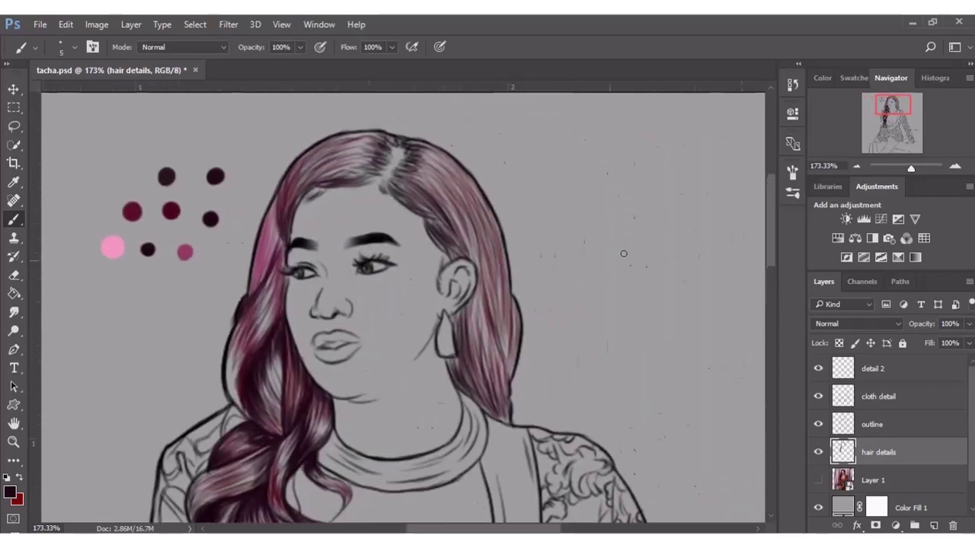
pyautogui.moveTo(508, 367); pyautogui.dragTo(505, 326)
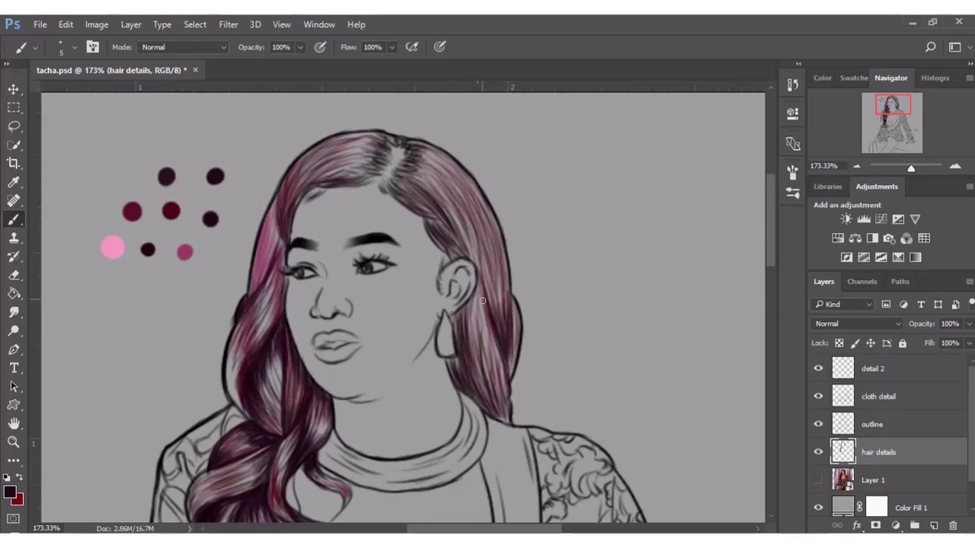
pyautogui.moveTo(482, 301)
pyautogui.mouseDown()
pyautogui.moveTo(505, 423)
pyautogui.moveTo(506, 395)
pyautogui.mouseUp()
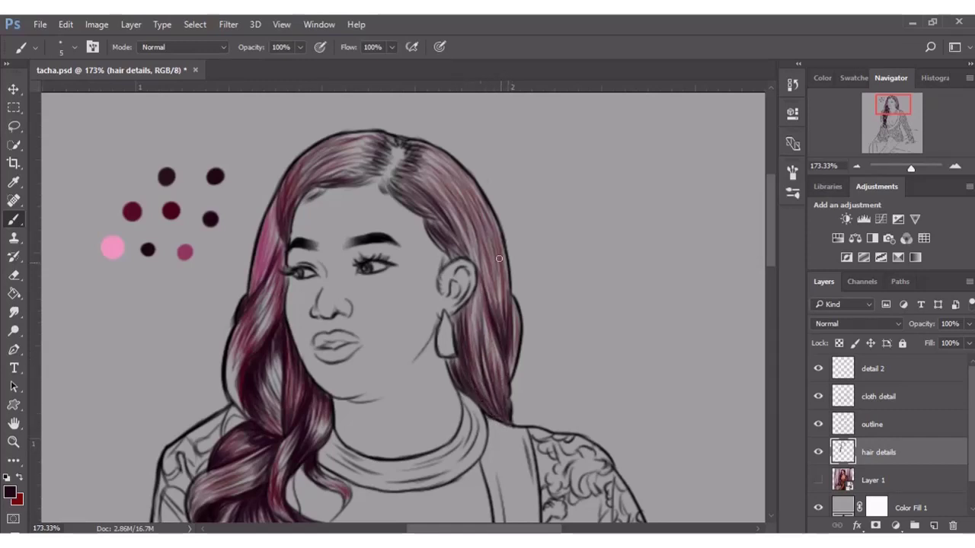
pyautogui.moveTo(438, 217); pyautogui.dragTo(406, 179)
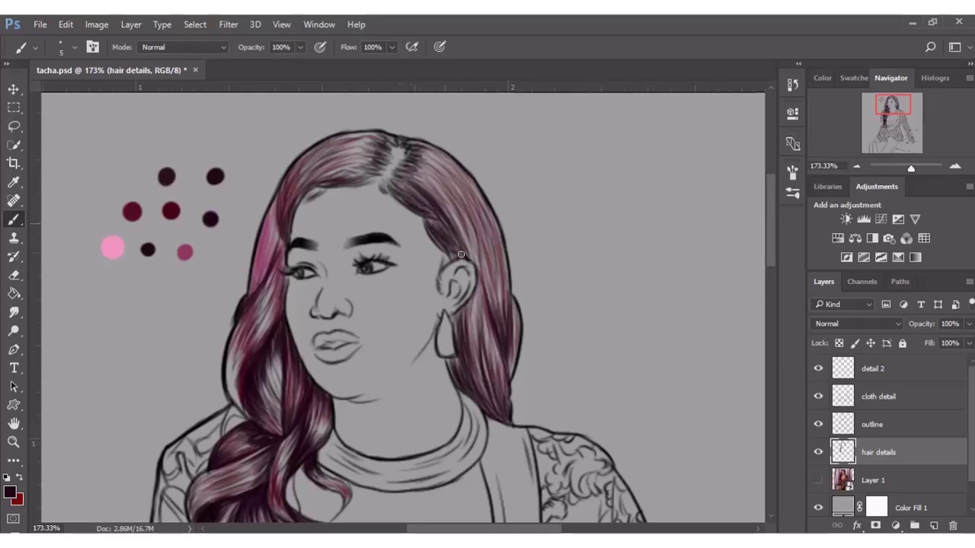
pyautogui.moveTo(461, 253); pyautogui.dragTo(451, 230)
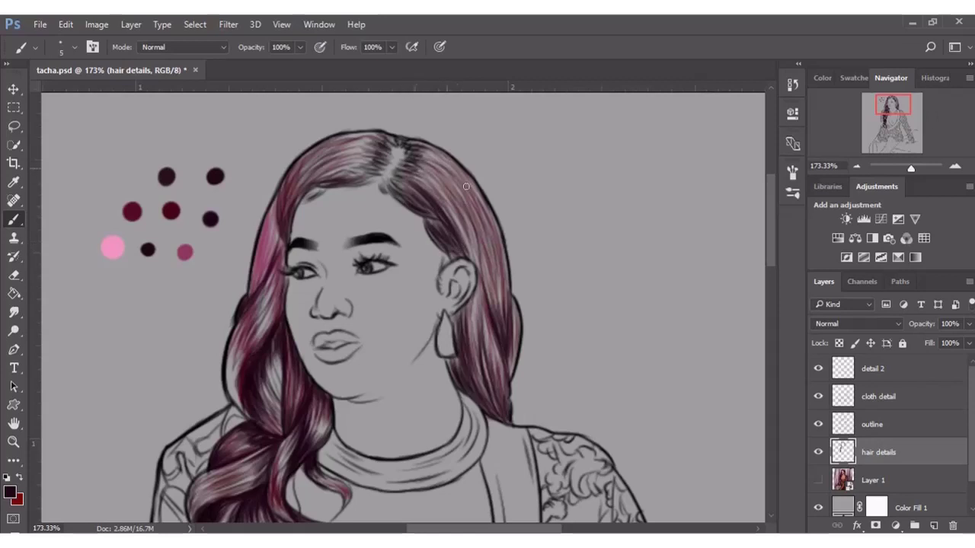
# Add faint dark strands around the part, across the crown and along the hair's left edge
pyautogui.moveTo(454, 172)
pyautogui.mouseDown()
pyautogui.moveTo(418, 153)
pyautogui.moveTo(377, 166)
pyautogui.mouseUp()
pyautogui.moveTo(283, 223); pyautogui.dragTo(281, 178)
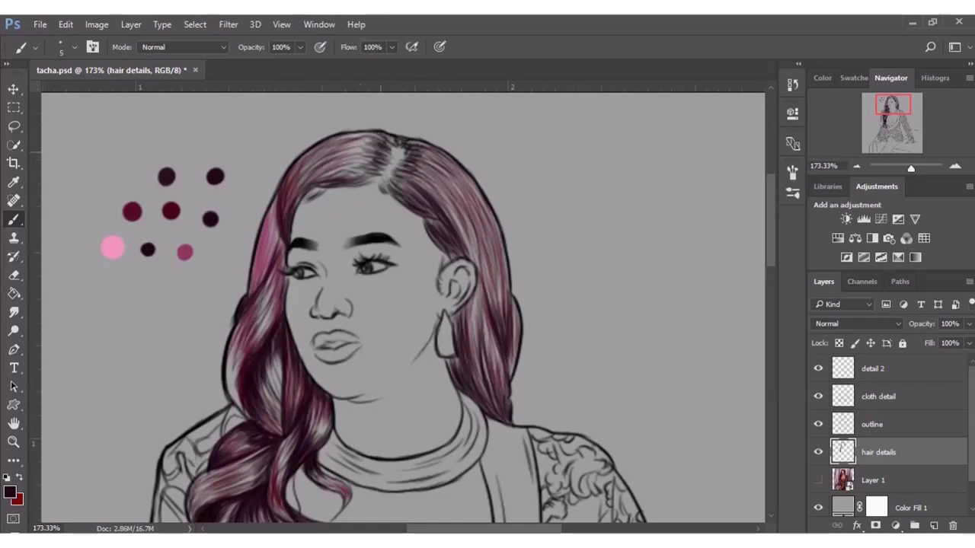
pyautogui.moveTo(363, 152)
pyautogui.mouseDown()
pyautogui.moveTo(352, 174)
pyautogui.moveTo(370, 137)
pyautogui.moveTo(358, 174)
pyautogui.moveTo(353, 144)
pyautogui.moveTo(352, 169)
pyautogui.moveTo(302, 207)
pyautogui.mouseUp()
pyautogui.moveTo(348, 183); pyautogui.dragTo(323, 191)
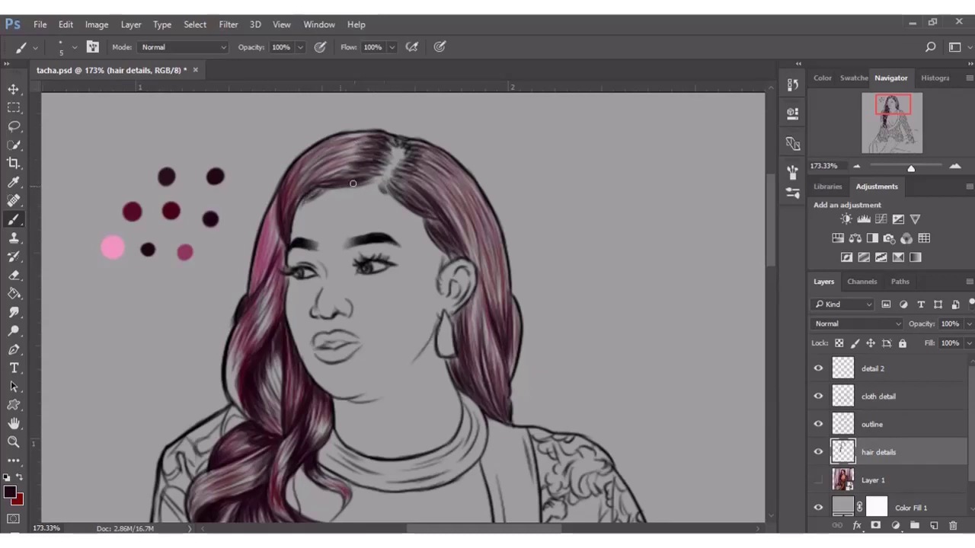
pyautogui.moveTo(402, 158)
pyautogui.mouseDown()
pyautogui.moveTo(421, 151)
pyautogui.moveTo(405, 191)
pyautogui.mouseUp()
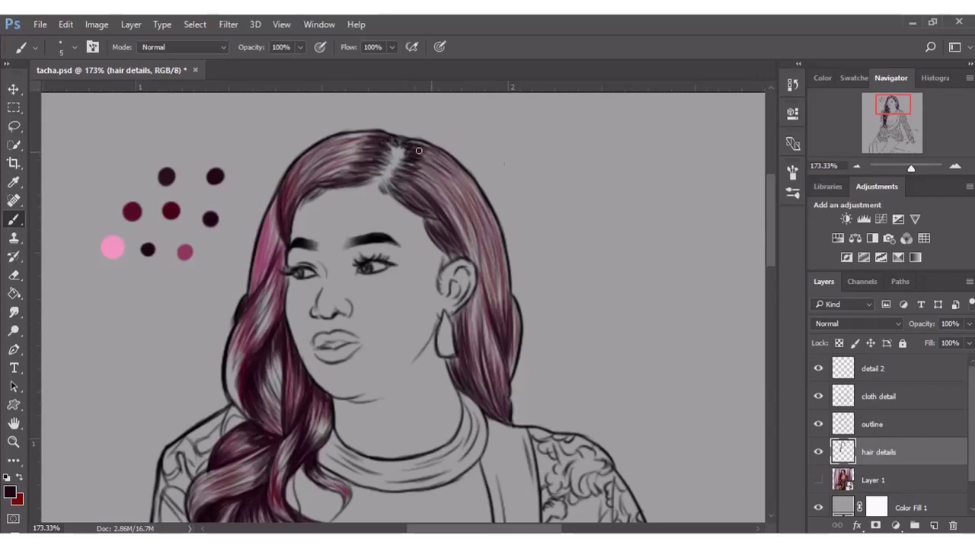
pyautogui.moveTo(909, 167); pyautogui.dragTo(903, 168)
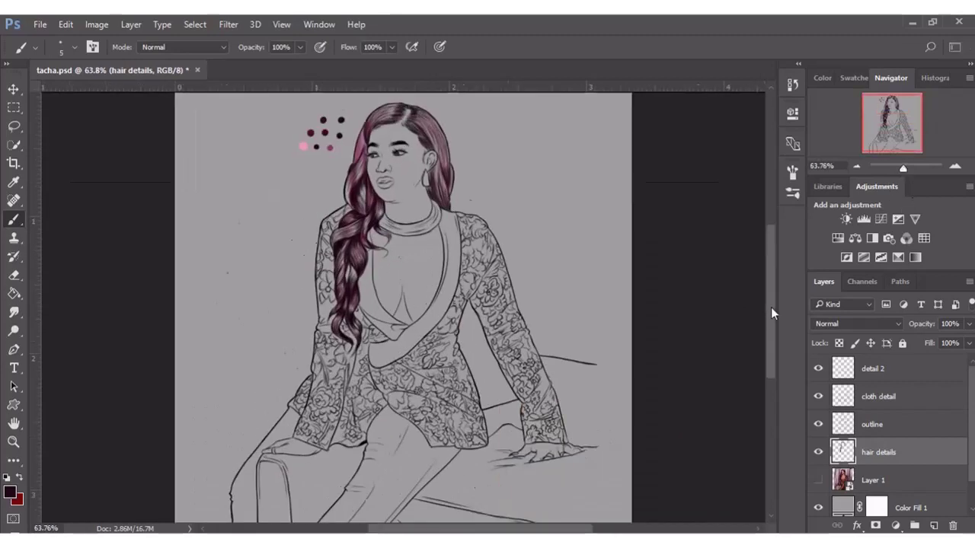
# Compare against the reference photo, then add a new layer named 'hair highlight'
pyautogui.click(818, 479)
pyautogui.click(818, 453)
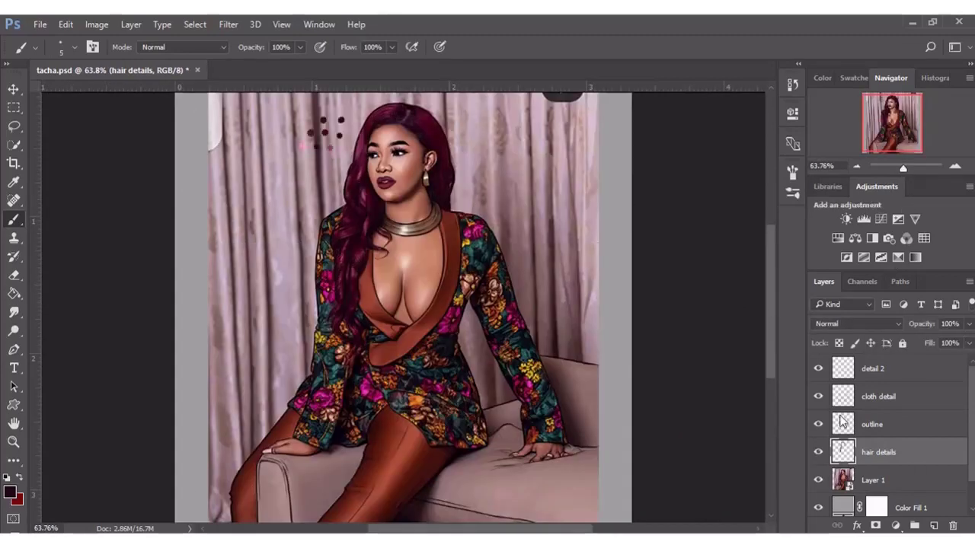
pyautogui.click(818, 480)
pyautogui.moveTo(903, 167); pyautogui.dragTo(913, 167)
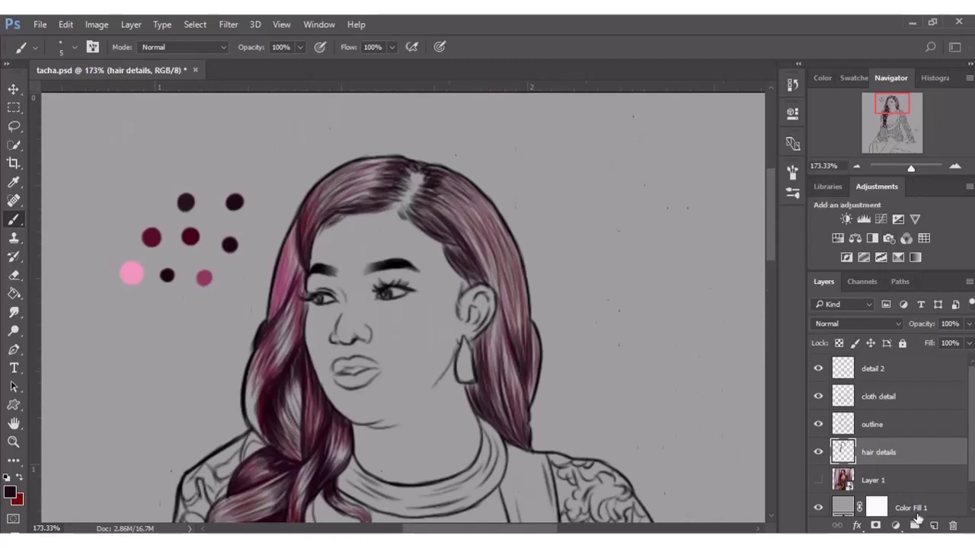
pyautogui.click(933, 525)
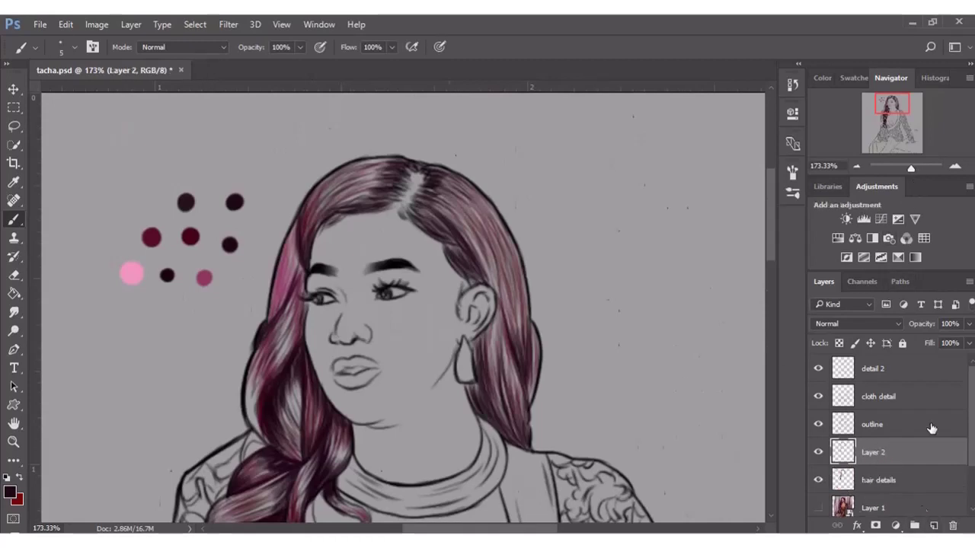
pyautogui.doubleClick(874, 453)
pyautogui.write('hair highlight')
pyautogui.press('Return')
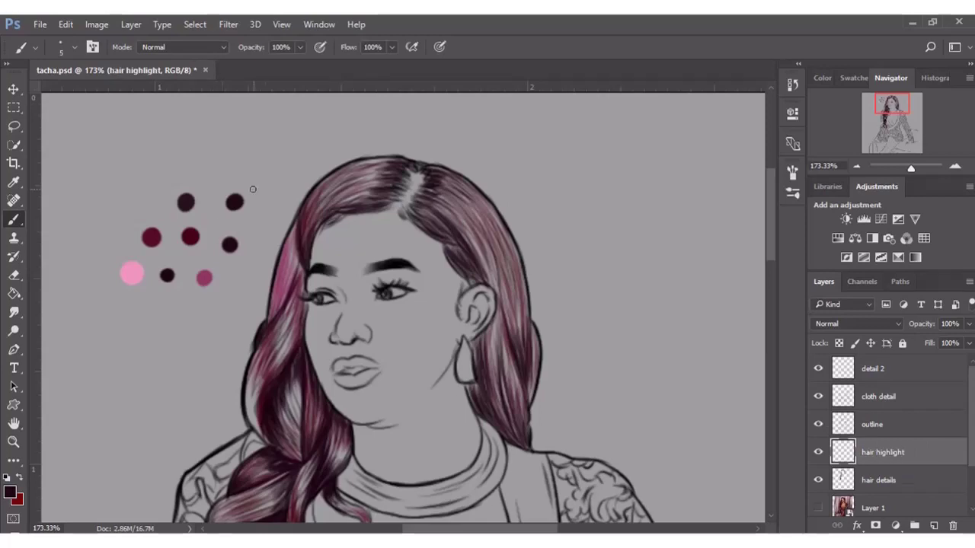
# Set the paint colour to light pink f398c2 sampled from the pink dot
pyautogui.click(9, 493)
pyautogui.click(131, 272)
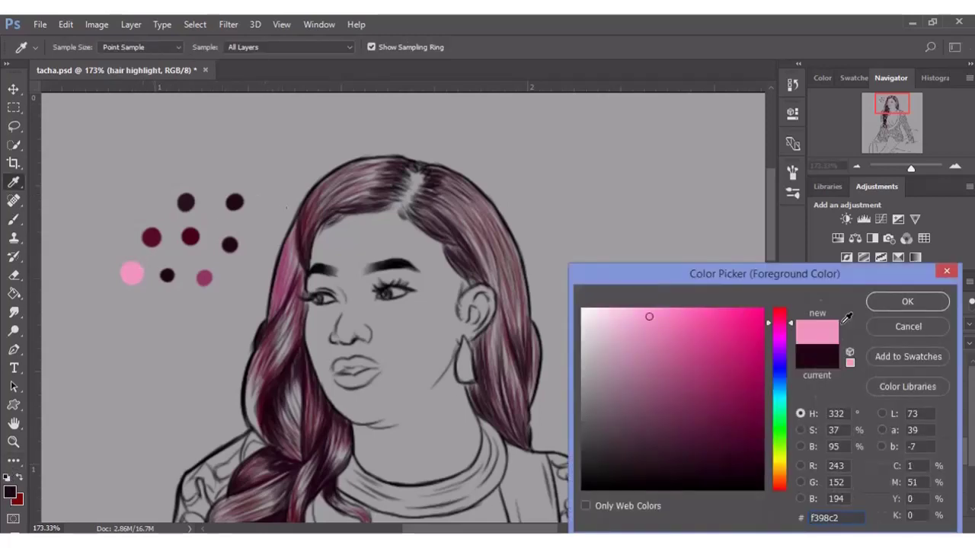
pyautogui.press('Return')
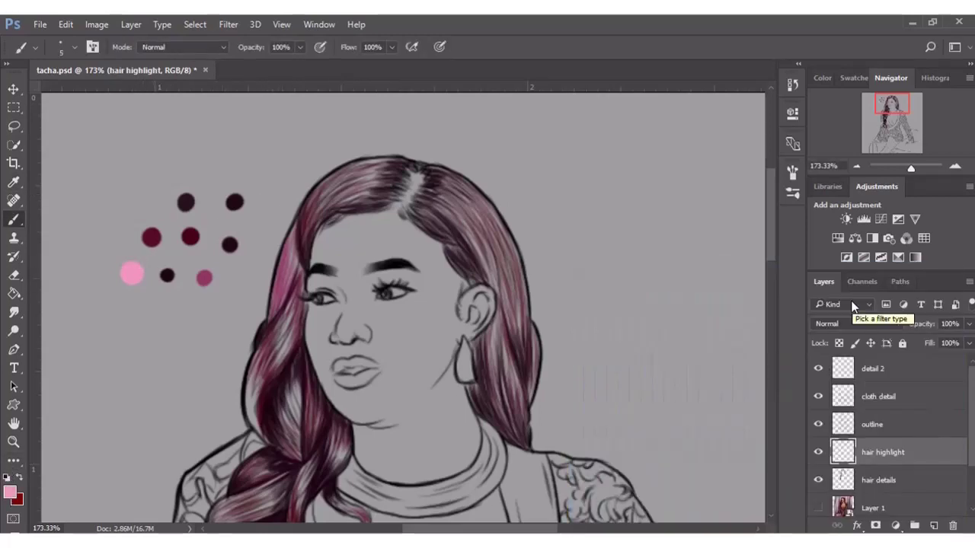
# Move the hair highlight layer beneath the hair details layer
pyautogui.moveTo(891, 104); pyautogui.dragTo(888, 127)
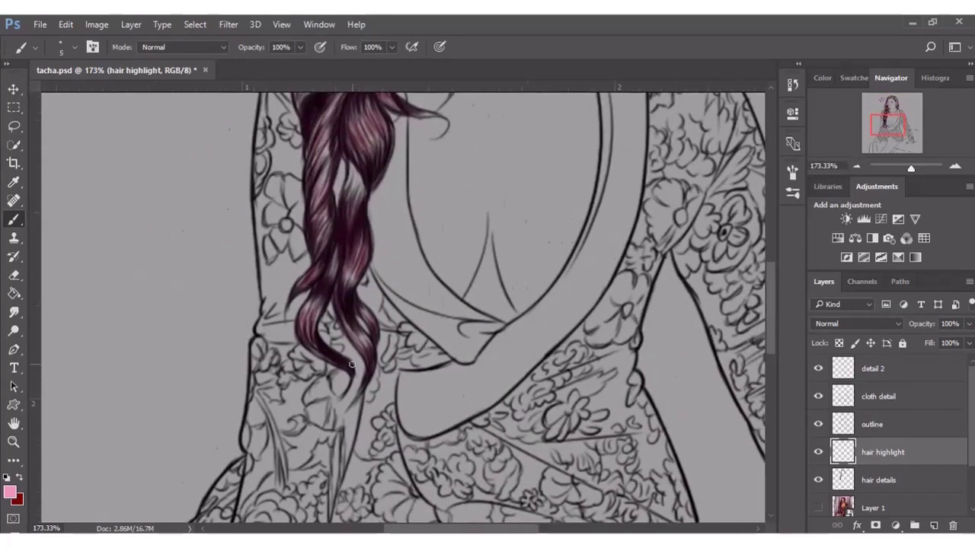
pyautogui.moveTo(914, 463); pyautogui.dragTo(920, 490)
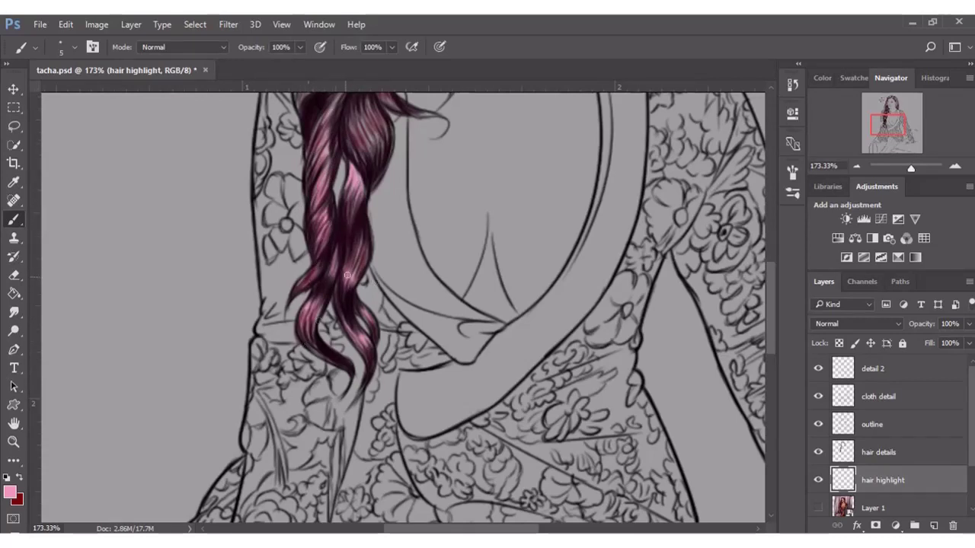
pyautogui.scroll(3, 358, 274)
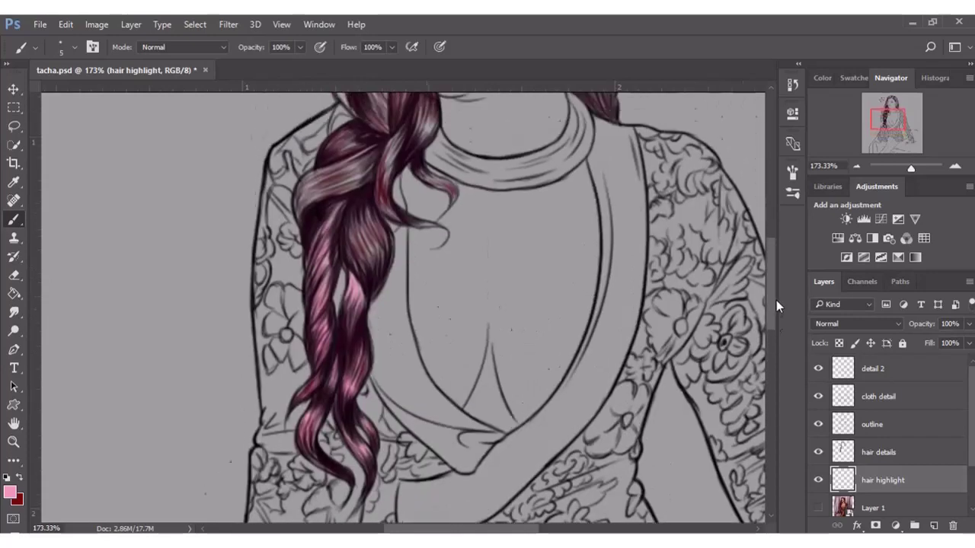
pyautogui.scroll(3, 358, 275)
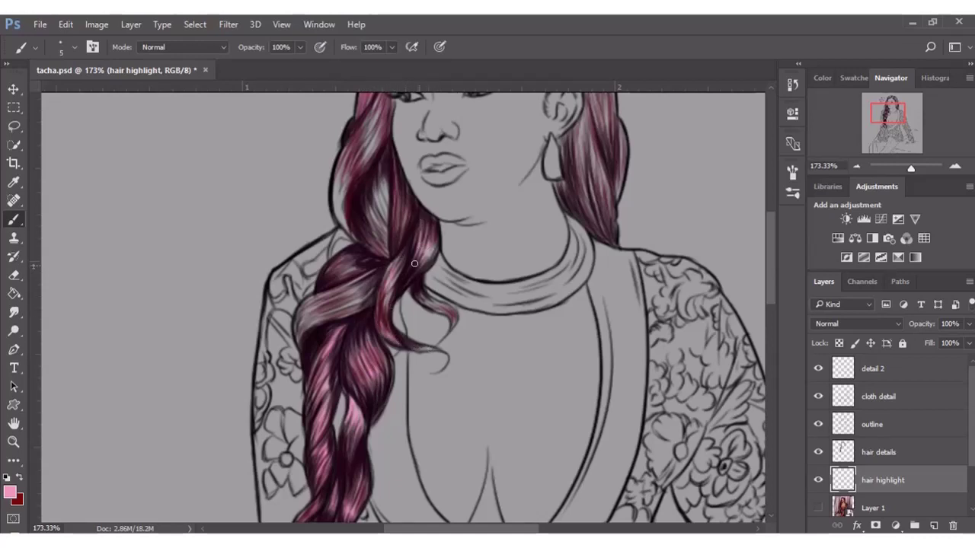
# Paint faint pink highlights on the braid and the top of the hair
pyautogui.moveTo(311, 304); pyautogui.dragTo(323, 299)
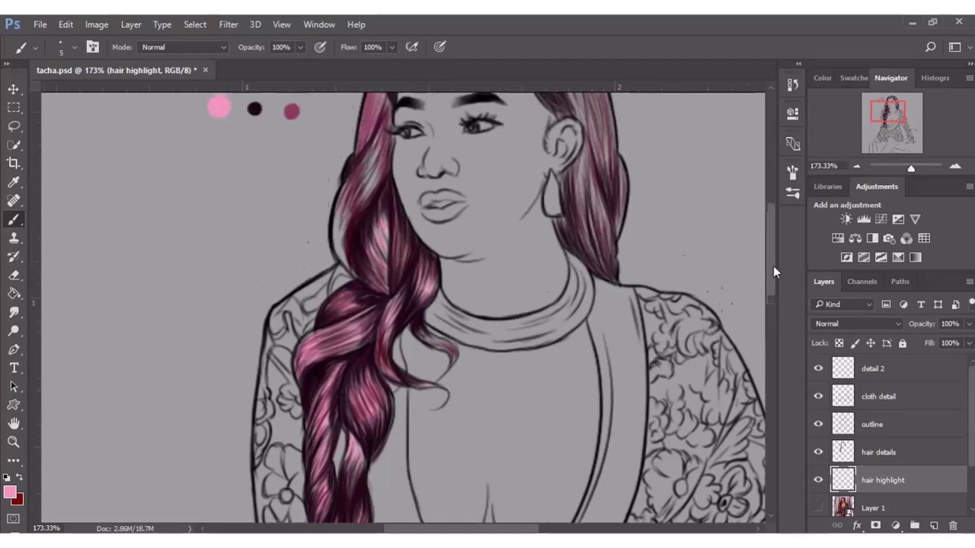
pyautogui.scroll(3, 773, 265)
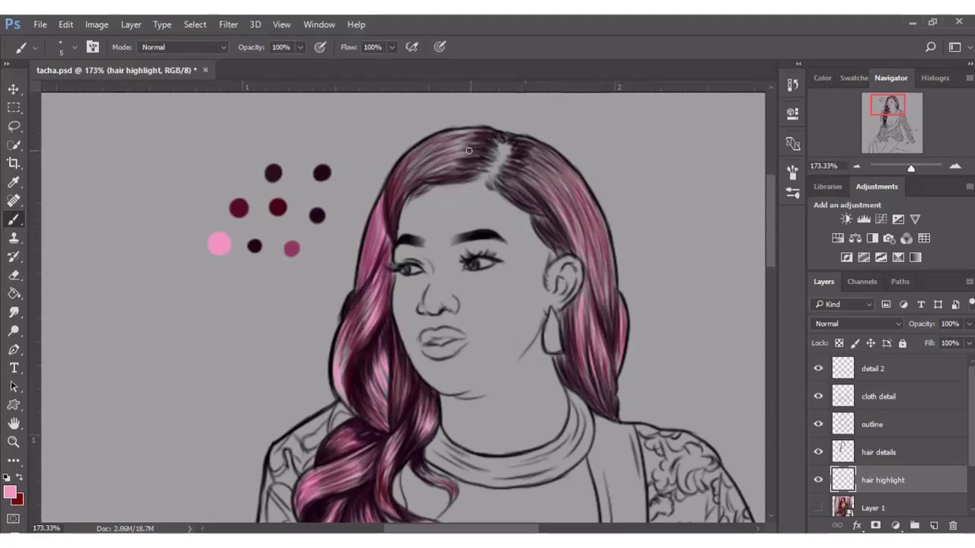
pyautogui.moveTo(463, 161); pyautogui.dragTo(445, 173)
pyautogui.moveTo(924, 174); pyautogui.dragTo(902, 167)
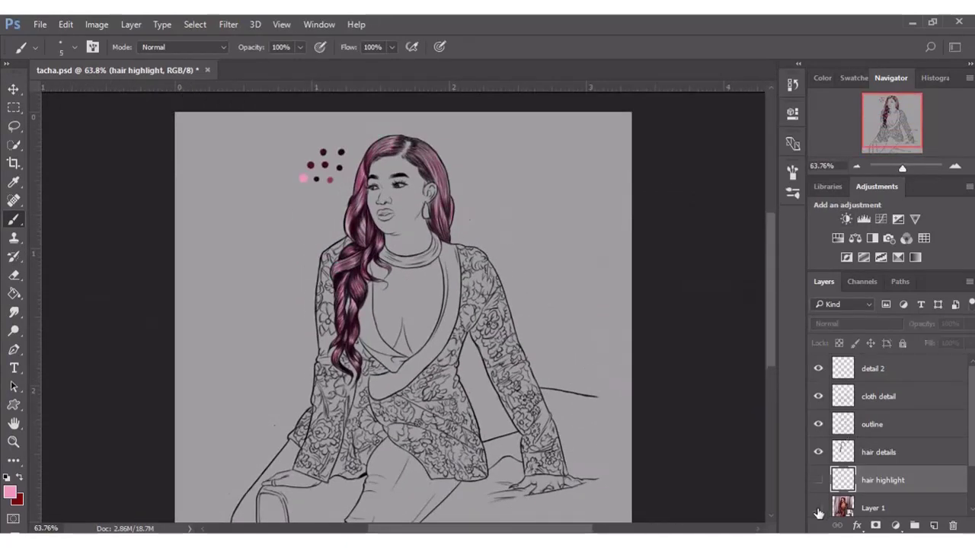
# Choose a lighter pink as the paint colour for highlights
pyautogui.press('i')
pyautogui.click(13, 494)
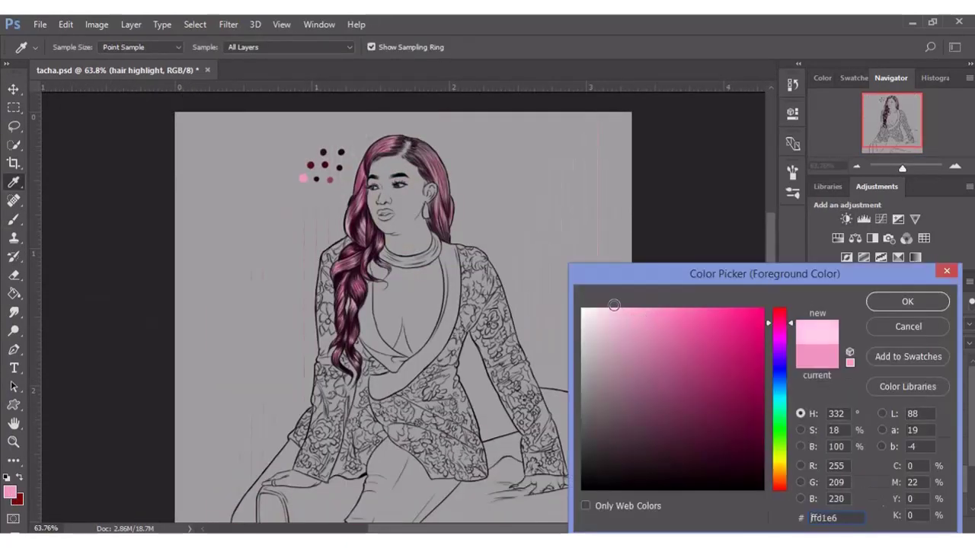
pyautogui.click(902, 301)
pyautogui.press('b')
# Add light pink highlight strands down the length of the braid
pyautogui.moveTo(901, 168); pyautogui.dragTo(911, 169)
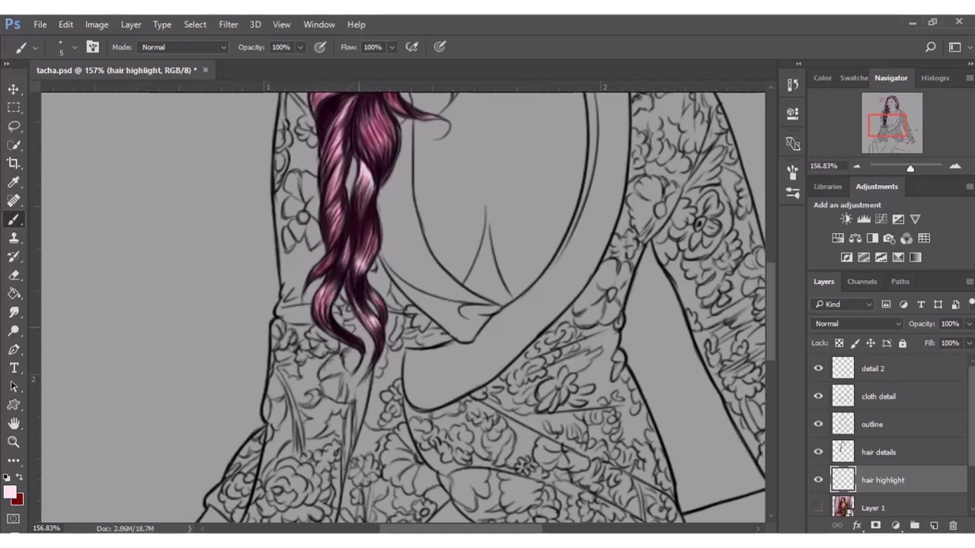
pyautogui.scroll(1, 773, 301)
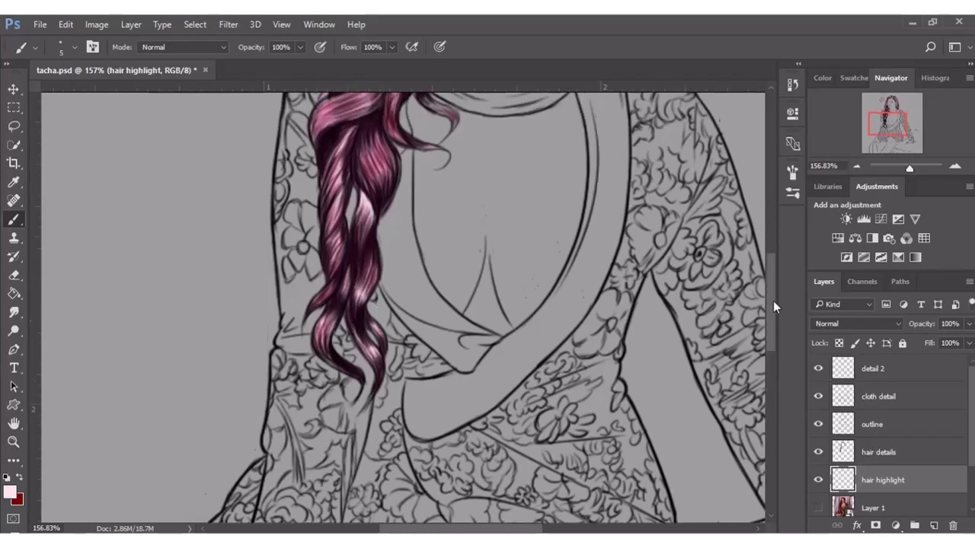
pyautogui.scroll(2, 773, 301)
pyautogui.scroll(1, 776, 290)
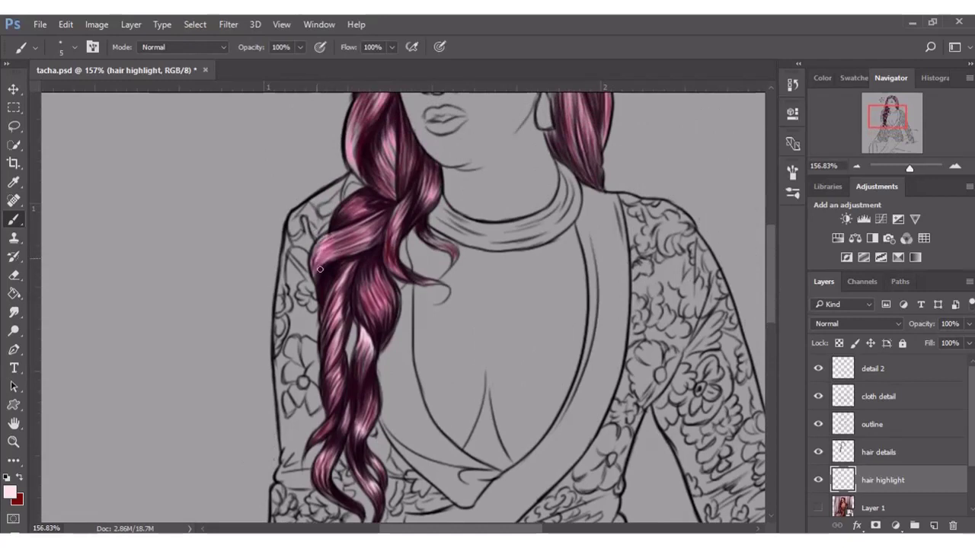
pyautogui.moveTo(381, 213)
pyautogui.mouseDown()
pyautogui.moveTo(335, 234)
pyautogui.moveTo(352, 251)
pyautogui.mouseUp()
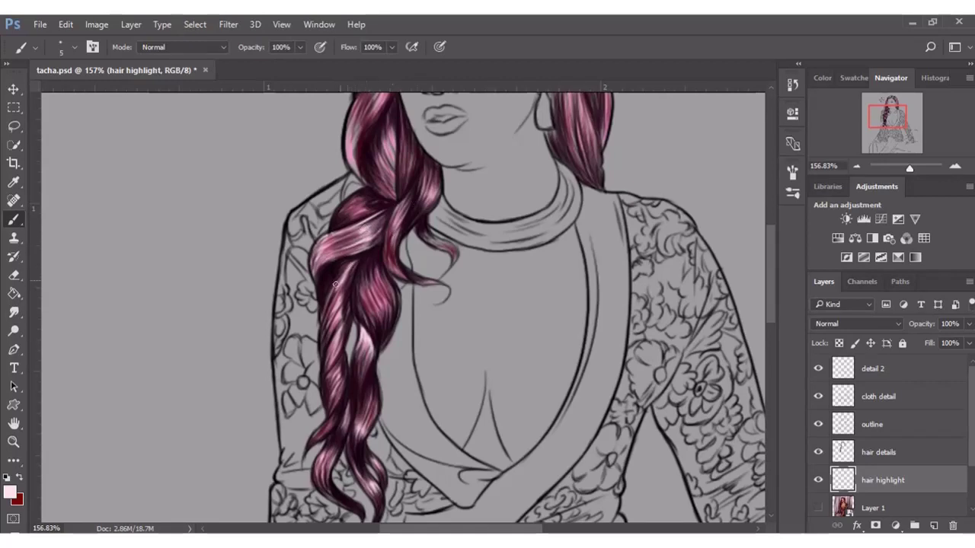
pyautogui.moveTo(337, 285); pyautogui.dragTo(321, 320)
pyautogui.moveTo(335, 358)
pyautogui.mouseDown()
pyautogui.moveTo(345, 326)
pyautogui.moveTo(337, 396)
pyautogui.mouseUp()
pyautogui.moveTo(391, 320); pyautogui.dragTo(380, 275)
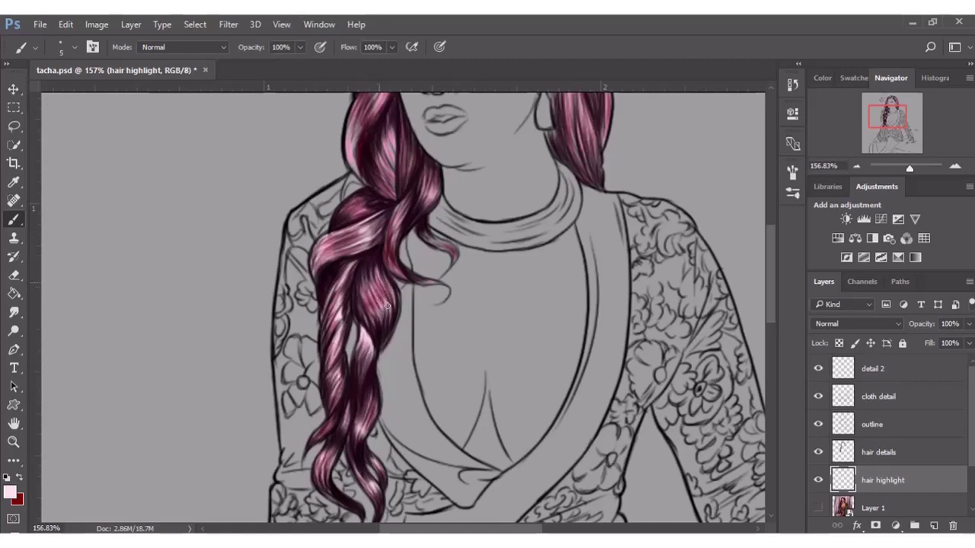
pyautogui.moveTo(407, 195)
pyautogui.mouseDown()
pyautogui.moveTo(399, 221)
pyautogui.moveTo(430, 186)
pyautogui.moveTo(432, 207)
pyautogui.moveTo(415, 198)
pyautogui.mouseUp()
pyautogui.moveTo(420, 165); pyautogui.dragTo(438, 186)
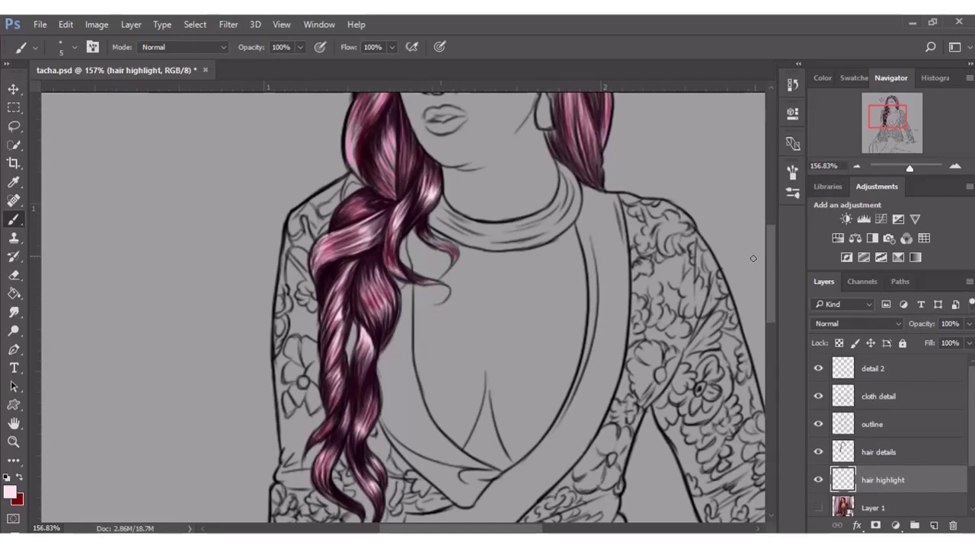
# Brush light pink highlights along the left hair strands and across the crown
pyautogui.scroll(2, 342, 221)
pyautogui.scroll(3, 342, 221)
pyautogui.moveTo(356, 224); pyautogui.dragTo(349, 274)
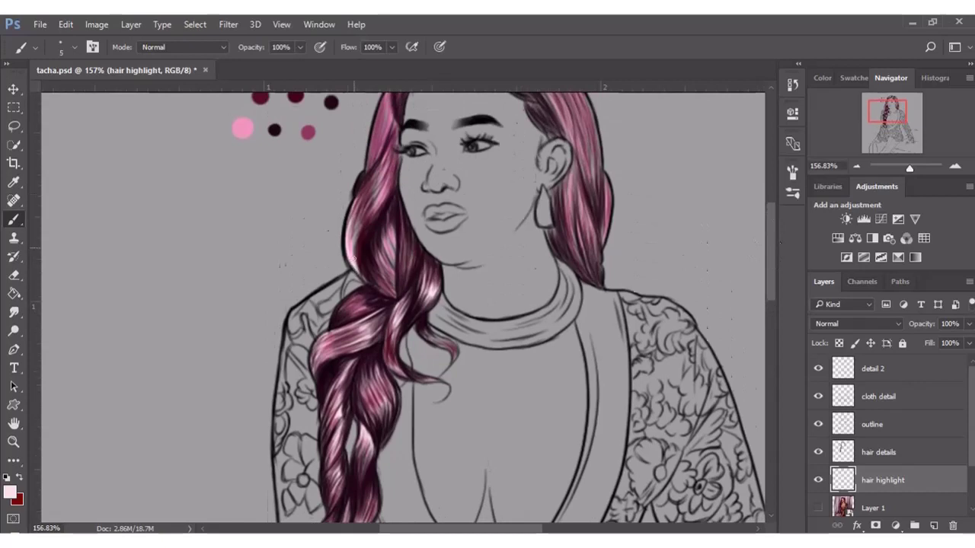
pyautogui.moveTo(395, 135); pyautogui.dragTo(379, 189)
pyautogui.moveTo(389, 153); pyautogui.dragTo(380, 204)
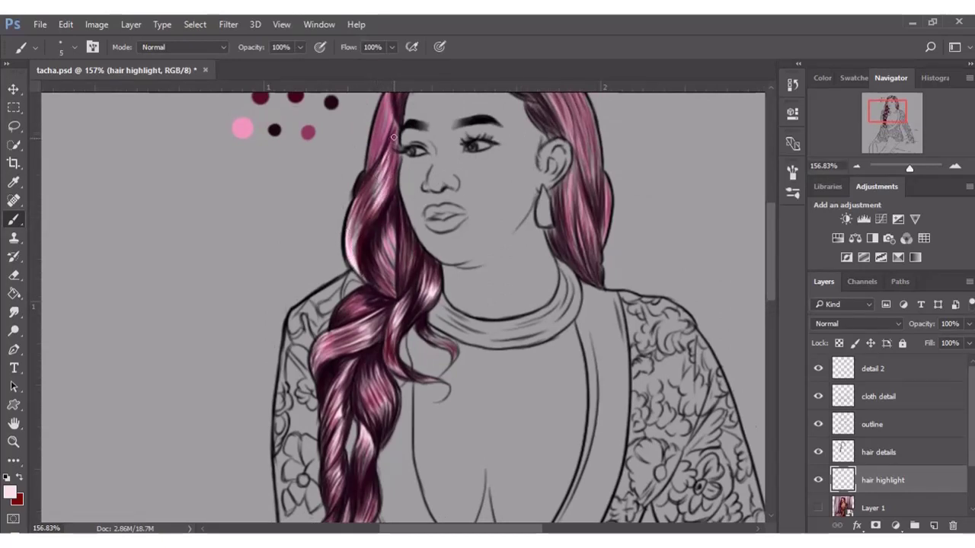
pyautogui.moveTo(378, 236); pyautogui.dragTo(409, 272)
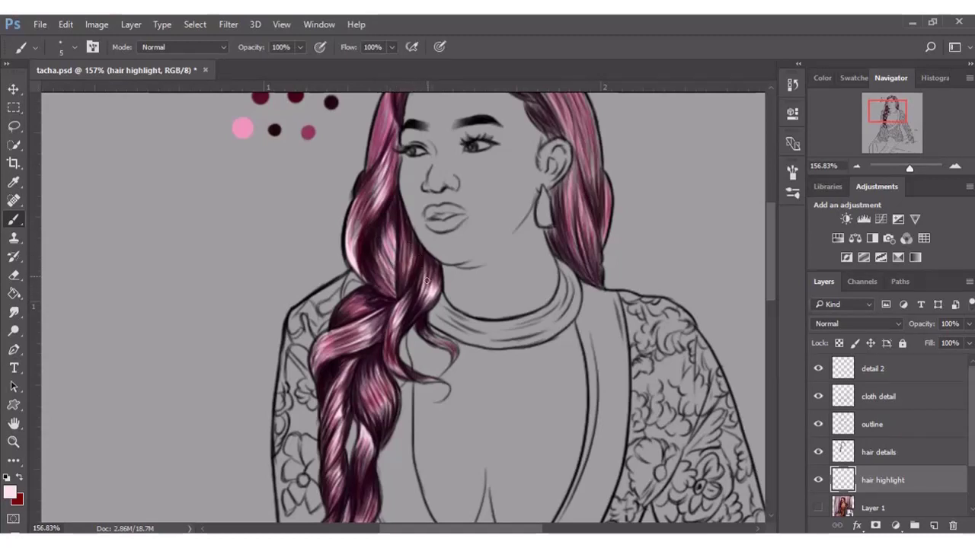
pyautogui.scroll(5, 760, 243)
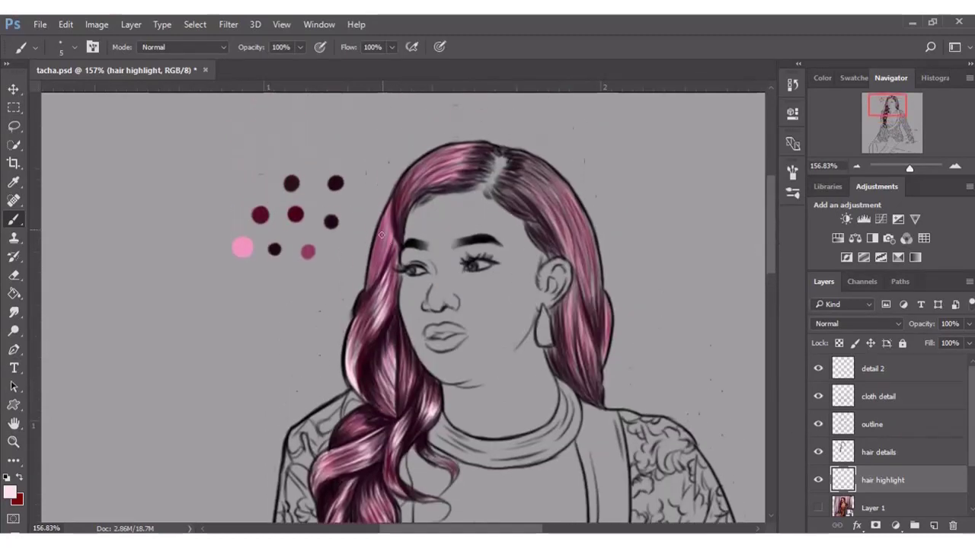
pyautogui.moveTo(473, 142)
pyautogui.mouseDown()
pyautogui.moveTo(428, 185)
pyautogui.moveTo(450, 160)
pyautogui.moveTo(449, 177)
pyautogui.mouseUp()
# Check the highlights by toggling hair details, add a faint streak, and fit the whole drawing on screen
pyautogui.click(818, 453)
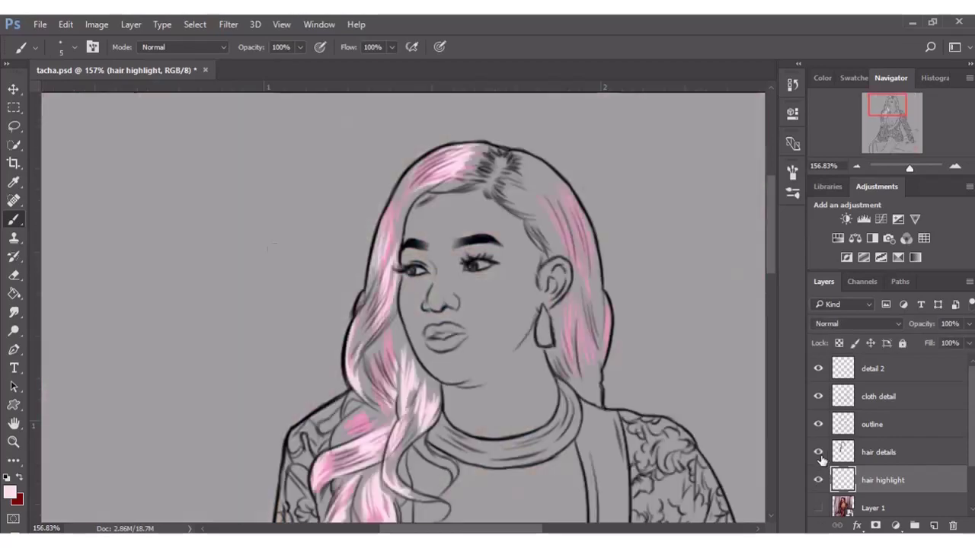
pyautogui.click(818, 452)
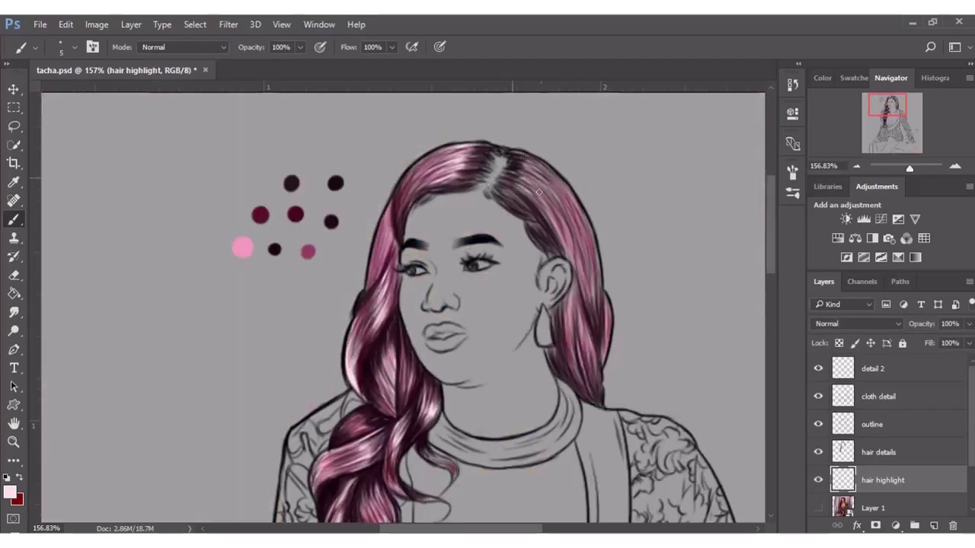
pyautogui.moveTo(533, 168)
pyautogui.mouseDown()
pyautogui.moveTo(524, 187)
pyautogui.moveTo(566, 202)
pyautogui.mouseUp()
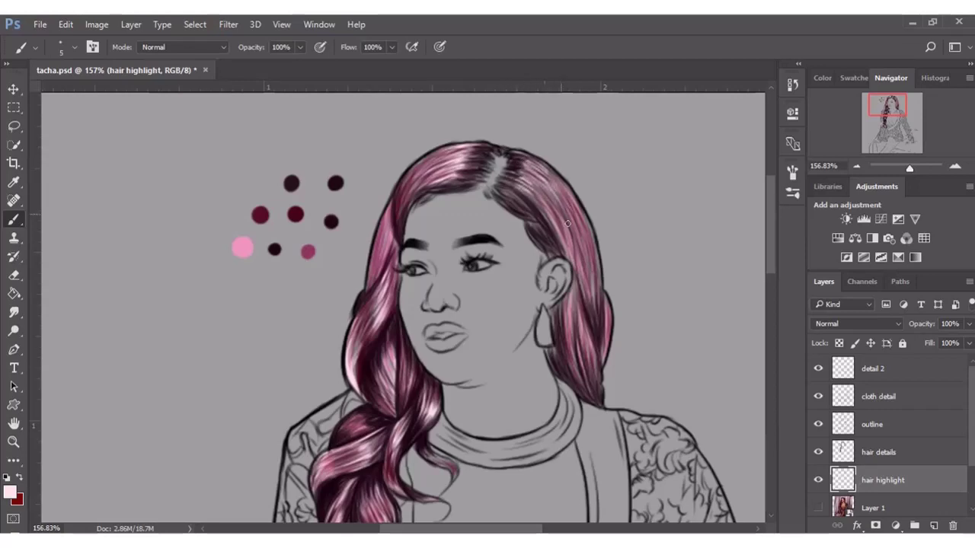
pyautogui.hotkey('ctrl', '0')
pyautogui.scroll(-2, 773, 278)
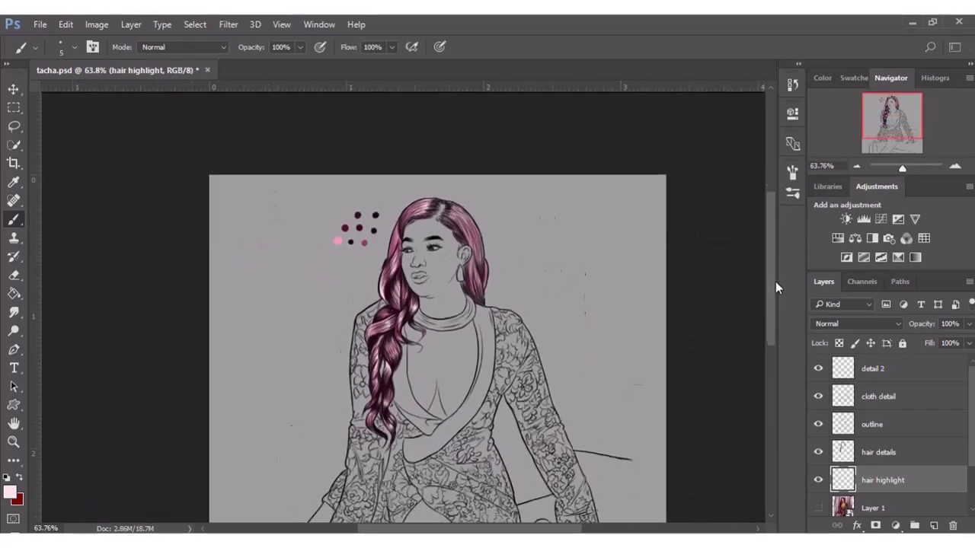
pyautogui.moveTo(898, 168); pyautogui.dragTo(901, 168)
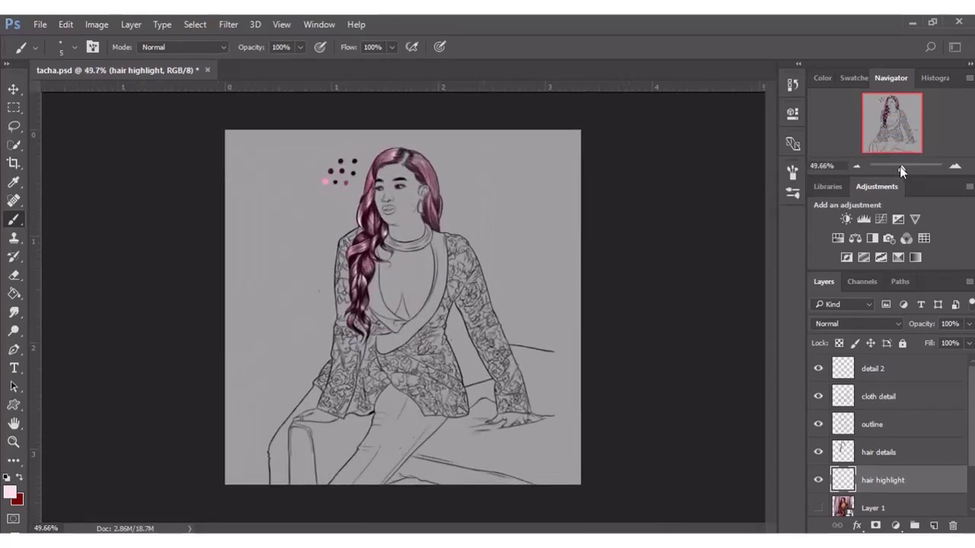
pyautogui.scroll(-2, 971, 434)
pyautogui.click(819, 476)
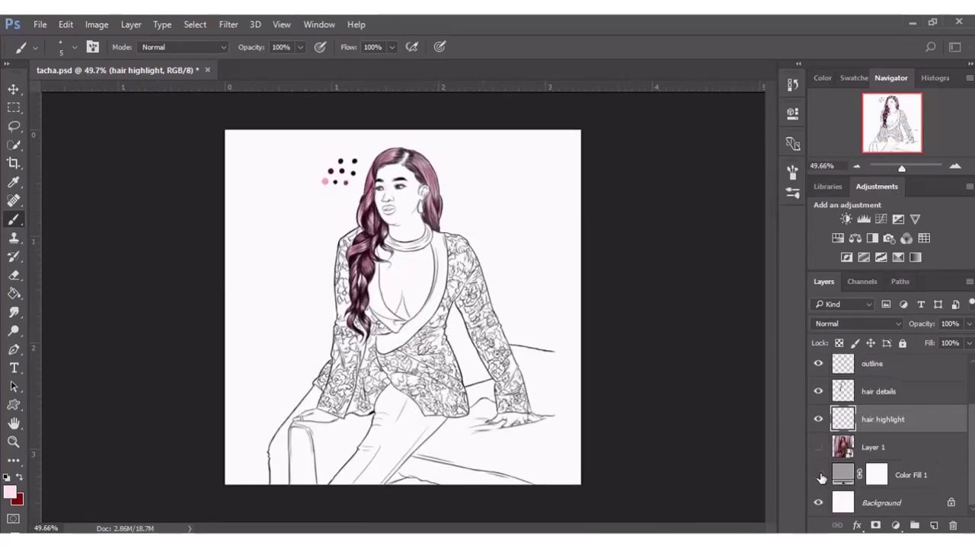
pyautogui.click(819, 476)
# Add a new shading layer and sample near-black plum 1b0612 from the reference photo's hair
pyautogui.hotkey('alt', '[')
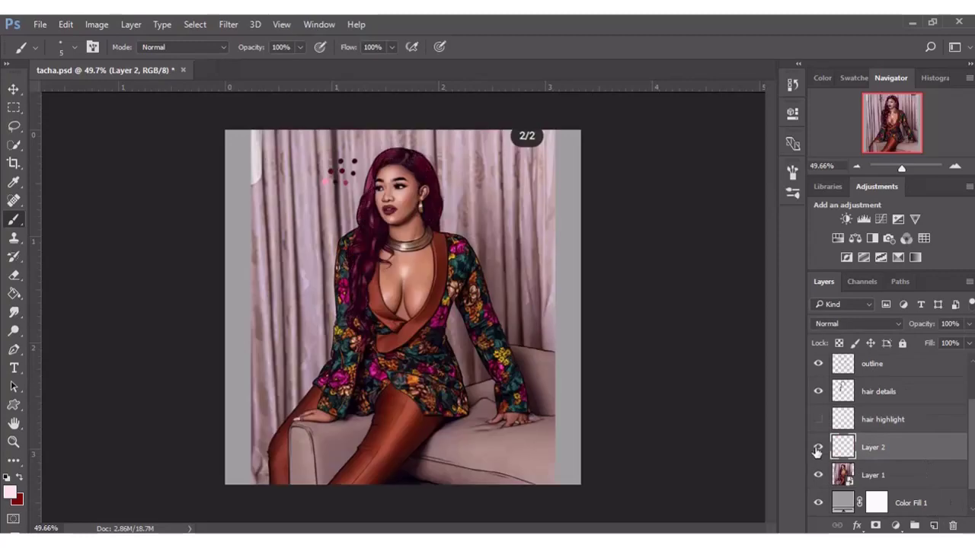
pyautogui.press('i')
pyautogui.press('b')
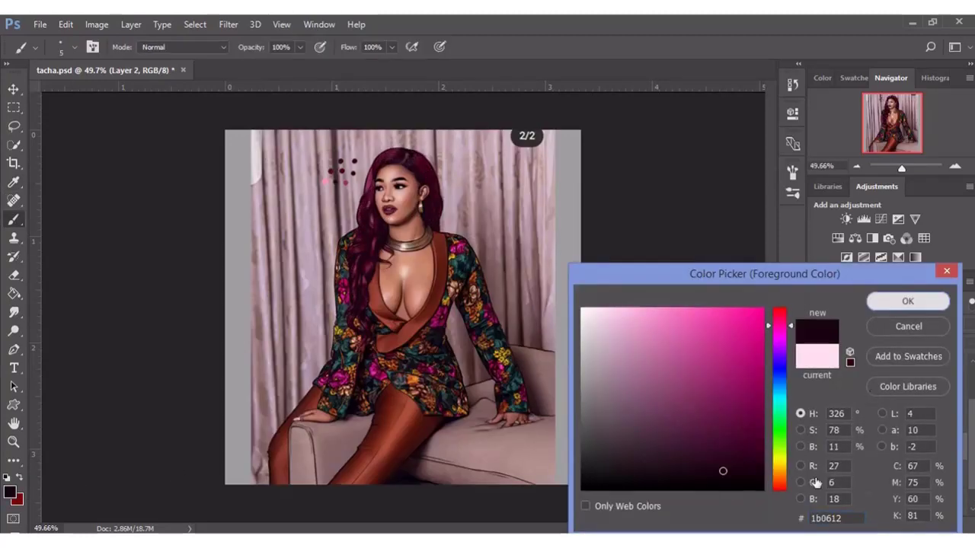
pyautogui.click(907, 301)
pyautogui.click(817, 474)
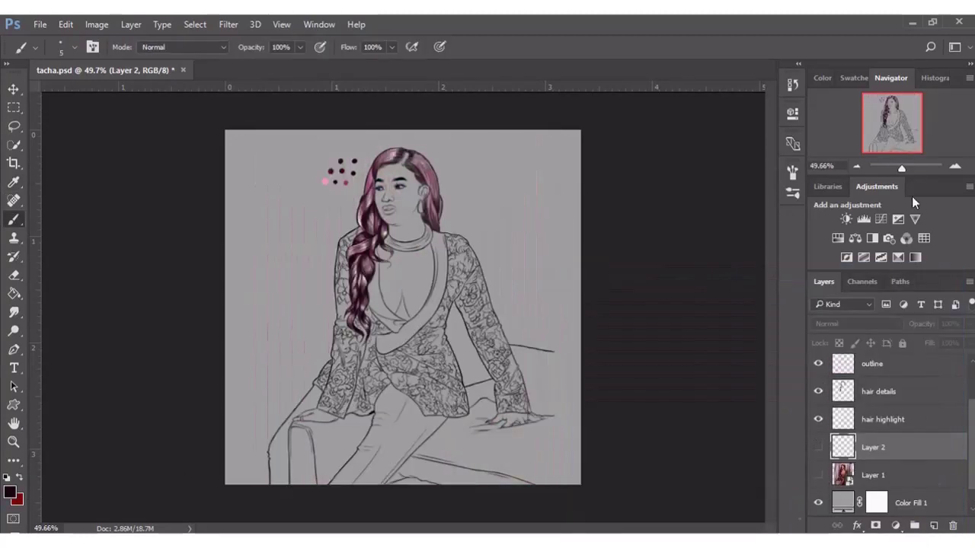
# Show Layer 2 and darken the lower hair strands and tip with dark maroon strokes
pyautogui.moveTo(902, 166); pyautogui.dragTo(909, 166)
pyautogui.click(817, 448)
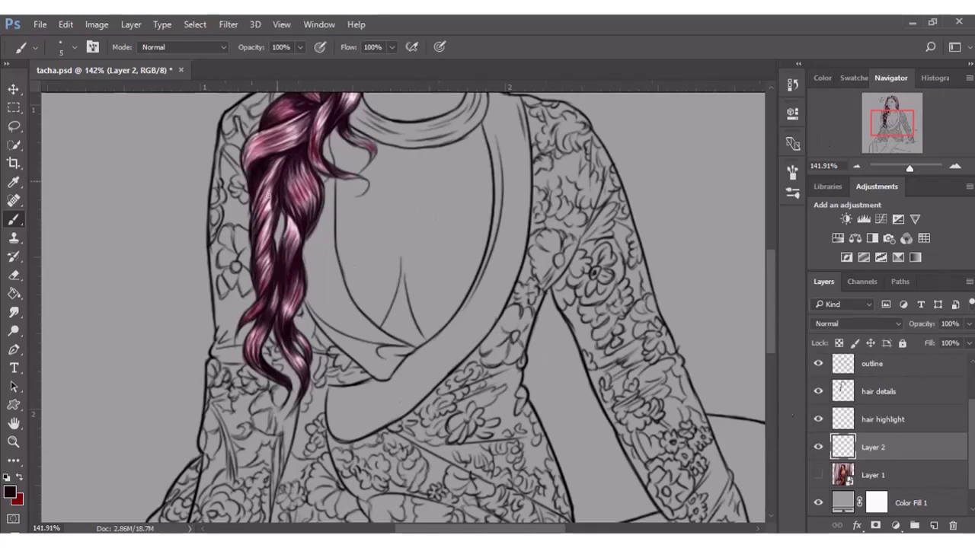
pyautogui.moveTo(288, 188)
pyautogui.mouseDown()
pyautogui.moveTo(291, 207)
pyautogui.moveTo(303, 195)
pyautogui.moveTo(316, 207)
pyautogui.moveTo(287, 256)
pyautogui.moveTo(287, 273)
pyautogui.moveTo(298, 269)
pyautogui.mouseUp()
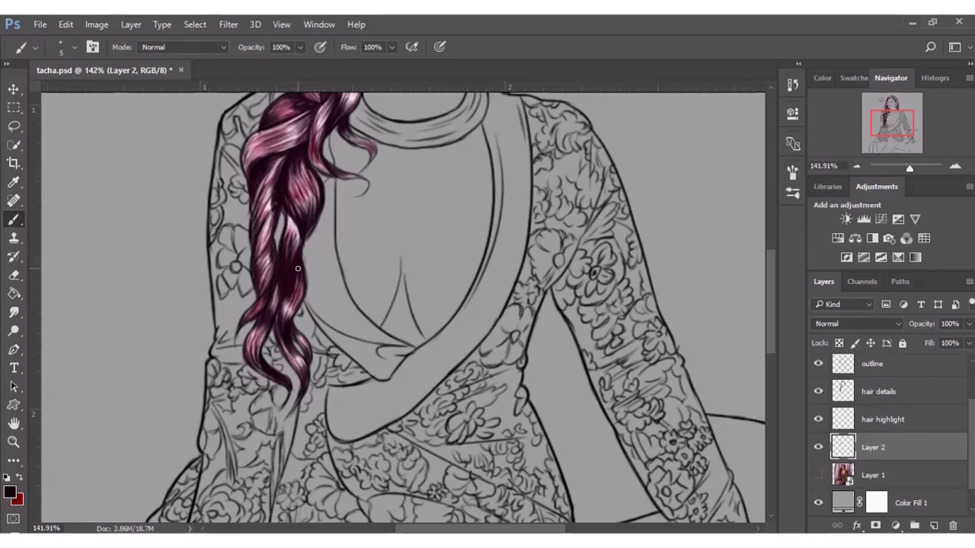
pyautogui.moveTo(286, 345); pyautogui.dragTo(290, 361)
pyautogui.moveTo(288, 313); pyautogui.dragTo(304, 344)
pyautogui.moveTo(300, 397); pyautogui.dragTo(303, 379)
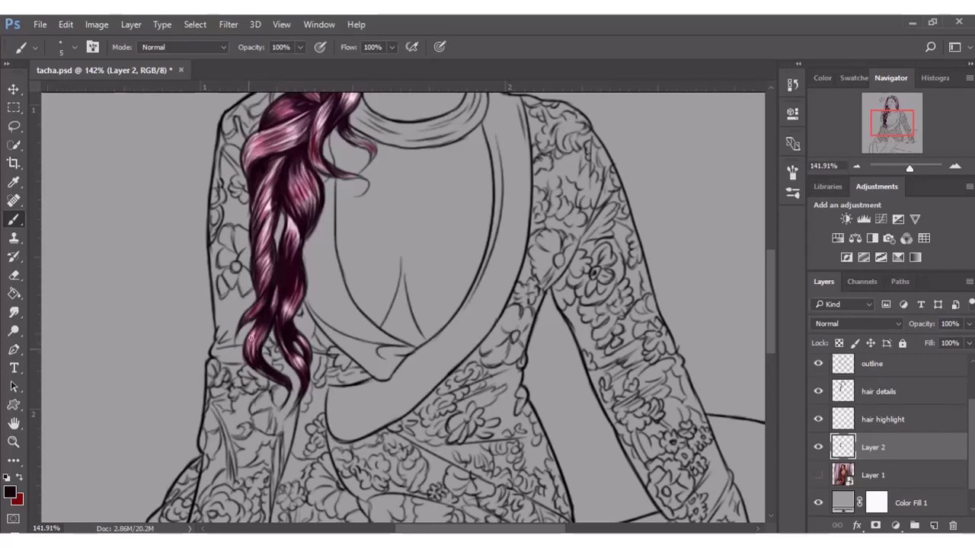
pyautogui.moveTo(256, 365); pyautogui.dragTo(282, 383)
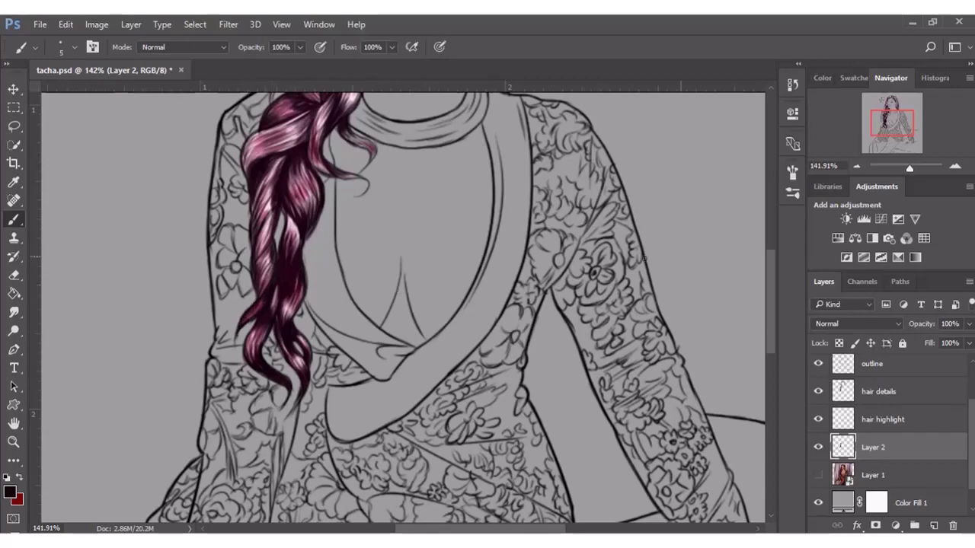
# Paint dark maroon along the braid's left and right edges and the strand tip near the collar
pyautogui.moveTo(909, 167); pyautogui.dragTo(914, 167)
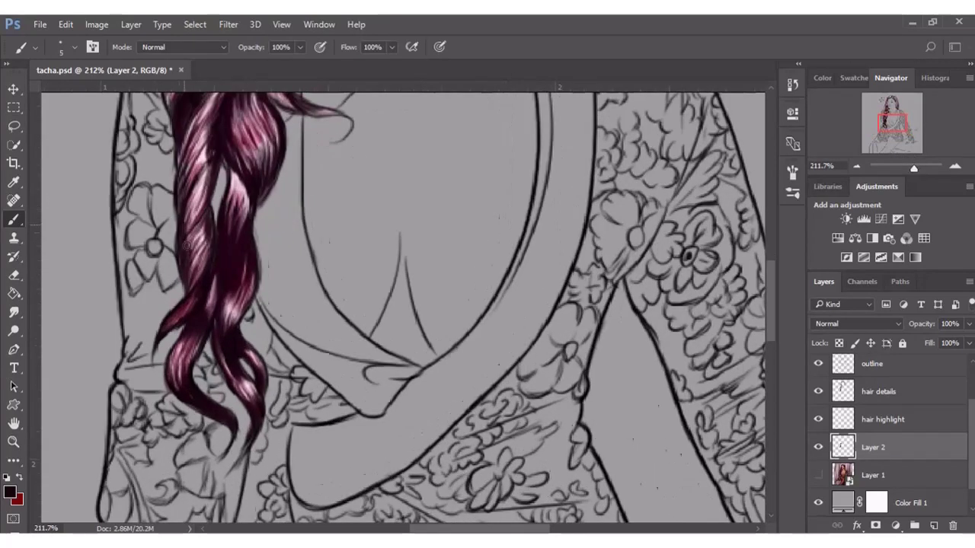
pyautogui.moveTo(187, 246); pyautogui.dragTo(190, 271)
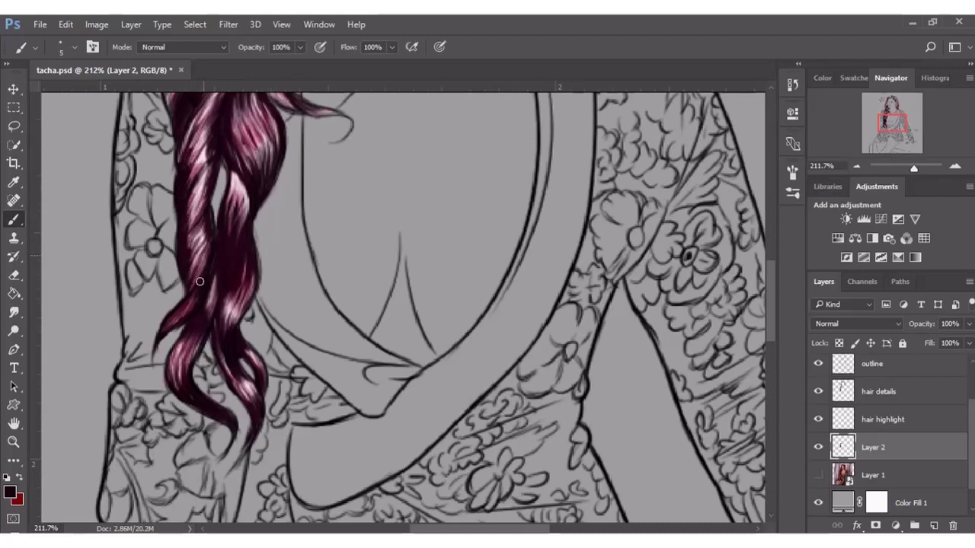
pyautogui.moveTo(772, 301); pyautogui.dragTo(773, 259)
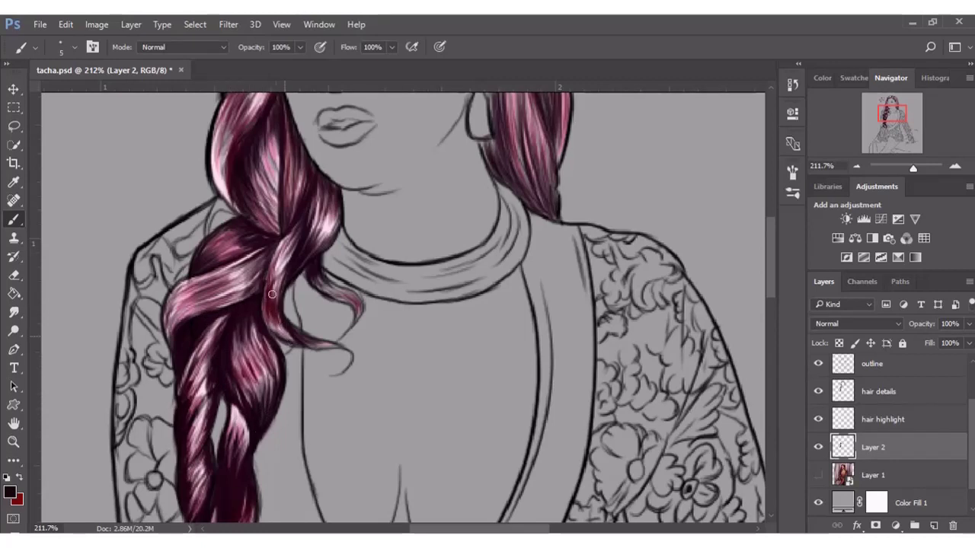
pyautogui.moveTo(264, 297)
pyautogui.mouseDown()
pyautogui.moveTo(325, 349)
pyautogui.moveTo(314, 344)
pyautogui.mouseUp()
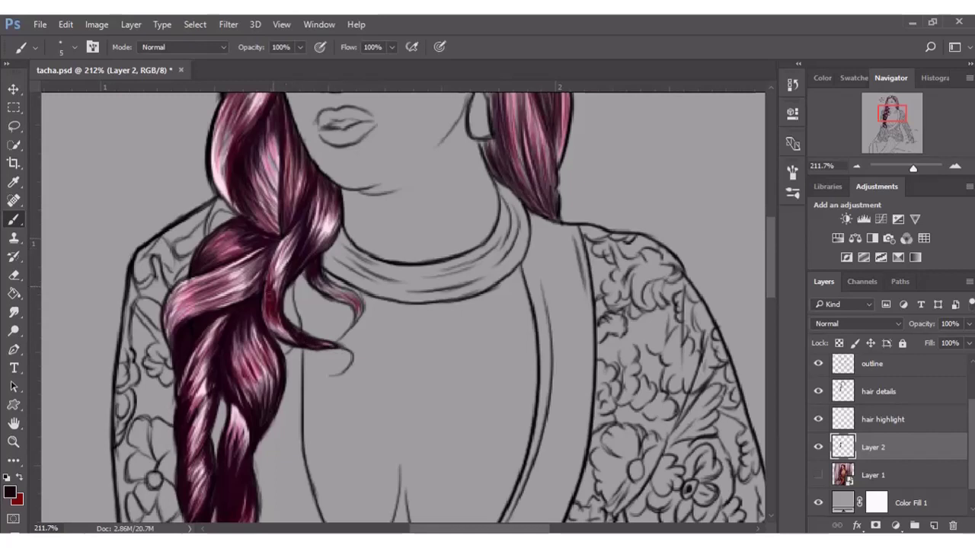
pyautogui.moveTo(219, 290)
pyautogui.mouseDown()
pyautogui.moveTo(216, 246)
pyautogui.moveTo(210, 283)
pyautogui.moveTo(224, 310)
pyautogui.moveTo(205, 281)
pyautogui.mouseUp()
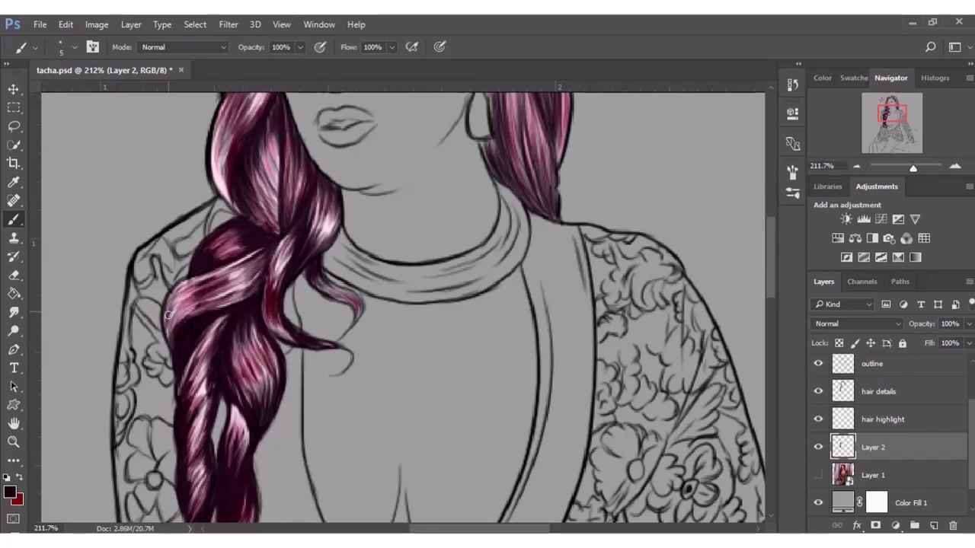
pyautogui.moveTo(169, 315)
pyautogui.mouseDown()
pyautogui.moveTo(168, 345)
pyautogui.moveTo(183, 280)
pyautogui.mouseUp()
pyautogui.moveTo(315, 240); pyautogui.dragTo(326, 204)
pyautogui.moveTo(318, 279)
pyautogui.mouseDown()
pyautogui.moveTo(358, 317)
pyautogui.moveTo(356, 298)
pyautogui.moveTo(361, 315)
pyautogui.mouseUp()
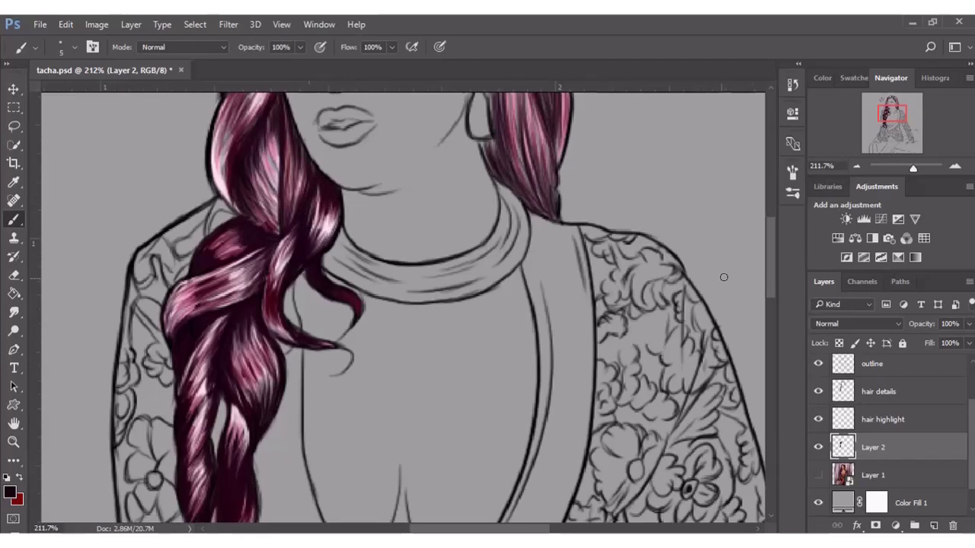
# Darken the pink highlights on the left and upper hair strands
pyautogui.scroll(5, 723, 278)
pyautogui.scroll(2, 457, 304)
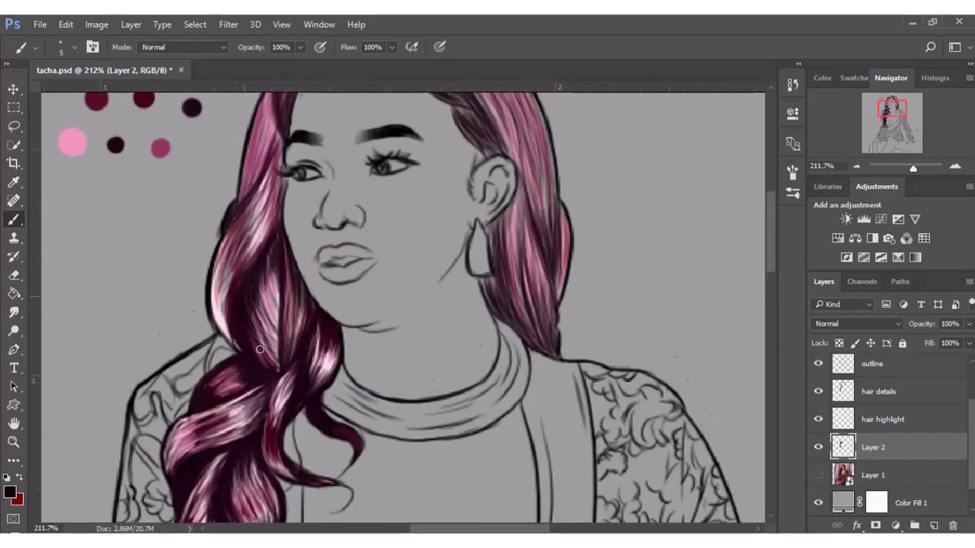
pyautogui.moveTo(259, 350)
pyautogui.mouseDown()
pyautogui.moveTo(273, 289)
pyautogui.moveTo(261, 266)
pyautogui.moveTo(274, 221)
pyautogui.moveTo(309, 308)
pyautogui.moveTo(289, 337)
pyautogui.mouseUp()
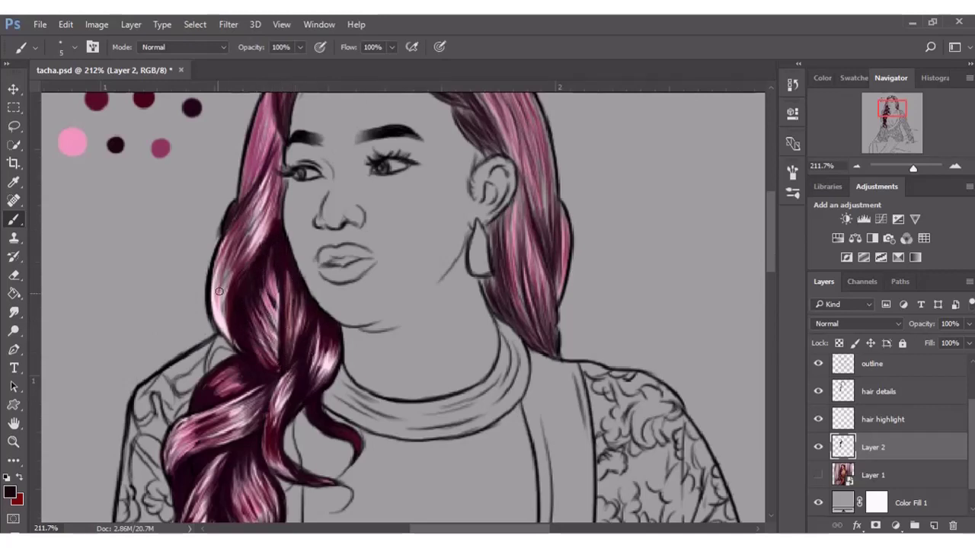
pyautogui.moveTo(218, 291)
pyautogui.mouseDown()
pyautogui.moveTo(215, 328)
pyautogui.moveTo(232, 350)
pyautogui.moveTo(233, 240)
pyautogui.moveTo(224, 259)
pyautogui.mouseUp()
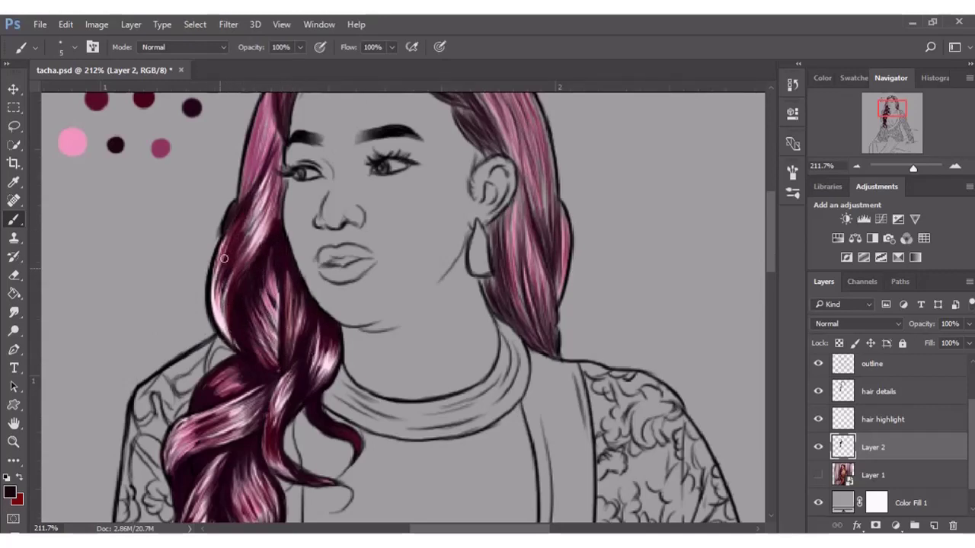
pyautogui.moveTo(237, 201); pyautogui.dragTo(255, 278)
pyautogui.moveTo(266, 149)
pyautogui.mouseDown()
pyautogui.moveTo(284, 187)
pyautogui.moveTo(279, 223)
pyautogui.mouseUp()
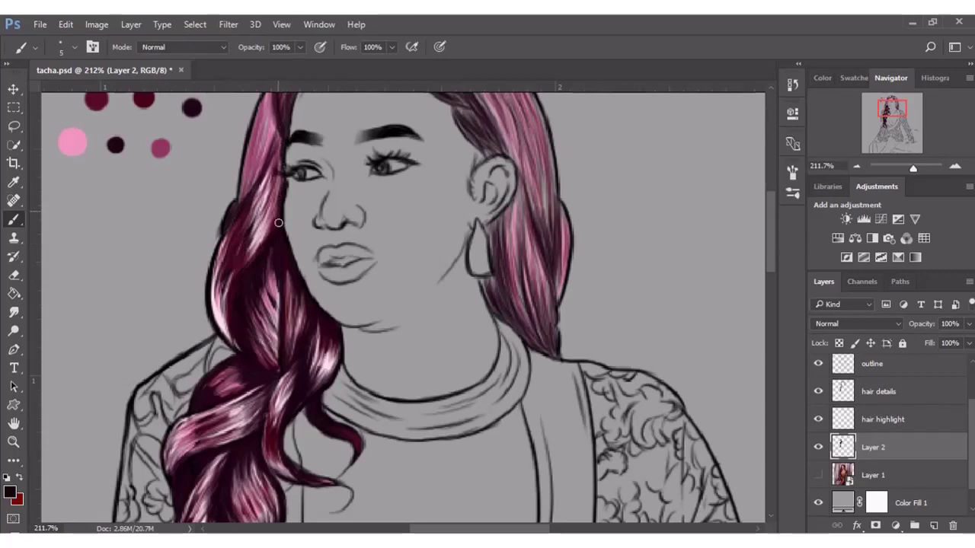
pyautogui.moveTo(274, 156); pyautogui.dragTo(248, 196)
pyautogui.moveTo(275, 116); pyautogui.dragTo(263, 169)
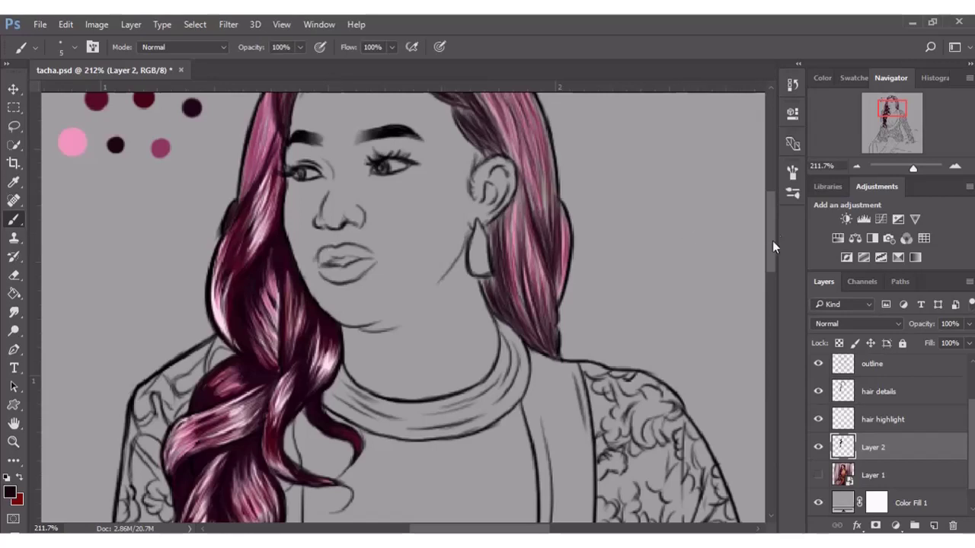
pyautogui.scroll(3, 773, 240)
pyautogui.moveTo(287, 204); pyautogui.dragTo(263, 278)
pyautogui.moveTo(270, 219); pyautogui.dragTo(233, 344)
# Darken the hair near the temple, the top-left hairline and across the crown
pyautogui.moveTo(314, 192); pyautogui.dragTo(275, 304)
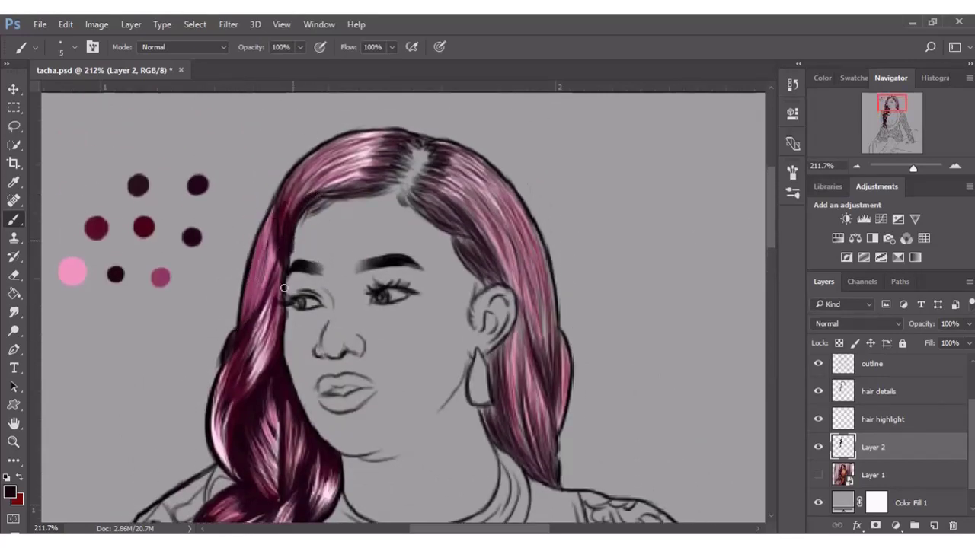
pyautogui.moveTo(292, 176); pyautogui.dragTo(279, 221)
pyautogui.moveTo(313, 164)
pyautogui.mouseDown()
pyautogui.moveTo(290, 200)
pyautogui.moveTo(300, 179)
pyautogui.mouseUp()
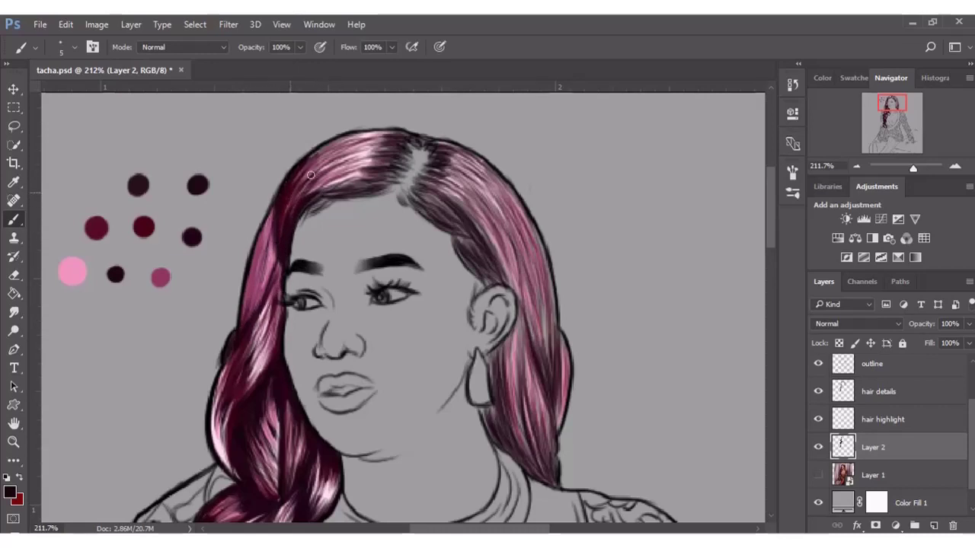
pyautogui.moveTo(357, 134); pyautogui.dragTo(312, 156)
pyautogui.moveTo(403, 129)
pyautogui.mouseDown()
pyautogui.moveTo(316, 166)
pyautogui.moveTo(361, 182)
pyautogui.moveTo(326, 191)
pyautogui.moveTo(378, 154)
pyautogui.moveTo(364, 183)
pyautogui.moveTo(399, 177)
pyautogui.moveTo(394, 144)
pyautogui.moveTo(359, 172)
pyautogui.mouseUp()
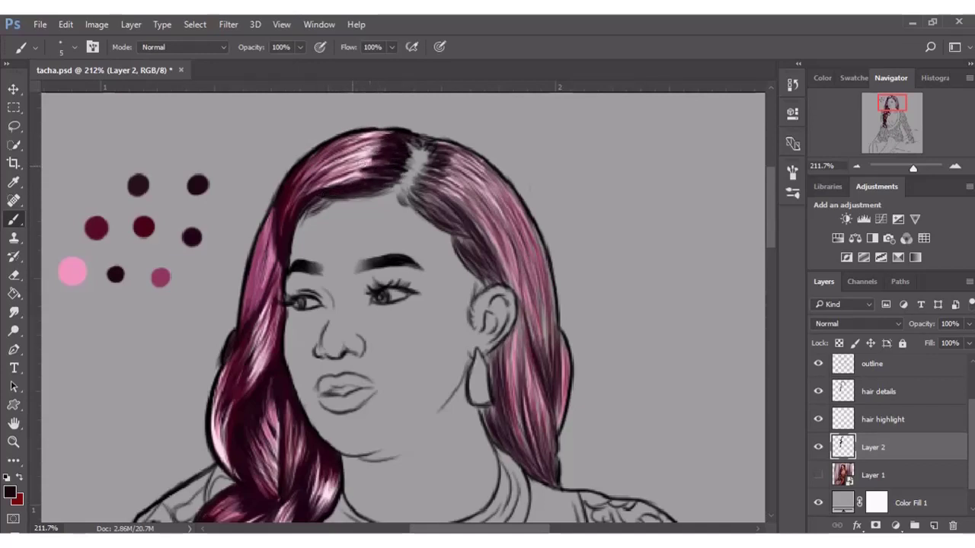
pyautogui.moveTo(376, 139); pyautogui.dragTo(413, 135)
# Darken the hair right of the part, beside the ear and along the lower right strand
pyautogui.moveTo(446, 213)
pyautogui.mouseDown()
pyautogui.moveTo(415, 199)
pyautogui.moveTo(461, 230)
pyautogui.moveTo(423, 191)
pyautogui.moveTo(476, 240)
pyautogui.moveTo(420, 186)
pyautogui.moveTo(449, 190)
pyautogui.moveTo(446, 159)
pyautogui.moveTo(420, 147)
pyautogui.moveTo(461, 153)
pyautogui.moveTo(478, 244)
pyautogui.moveTo(466, 273)
pyautogui.moveTo(493, 264)
pyautogui.moveTo(474, 266)
pyautogui.moveTo(476, 276)
pyautogui.moveTo(500, 281)
pyautogui.moveTo(519, 299)
pyautogui.moveTo(515, 306)
pyautogui.mouseUp()
pyautogui.moveTo(491, 242); pyautogui.dragTo(516, 294)
pyautogui.moveTo(462, 200); pyautogui.dragTo(505, 255)
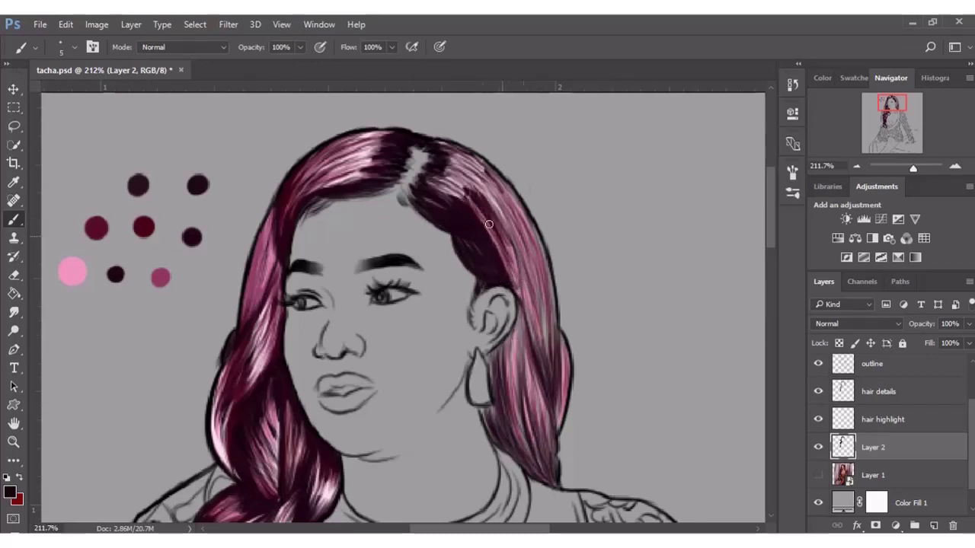
pyautogui.moveTo(466, 183); pyautogui.dragTo(488, 226)
pyautogui.moveTo(472, 156); pyautogui.dragTo(526, 234)
pyautogui.moveTo(505, 190); pyautogui.dragTo(540, 256)
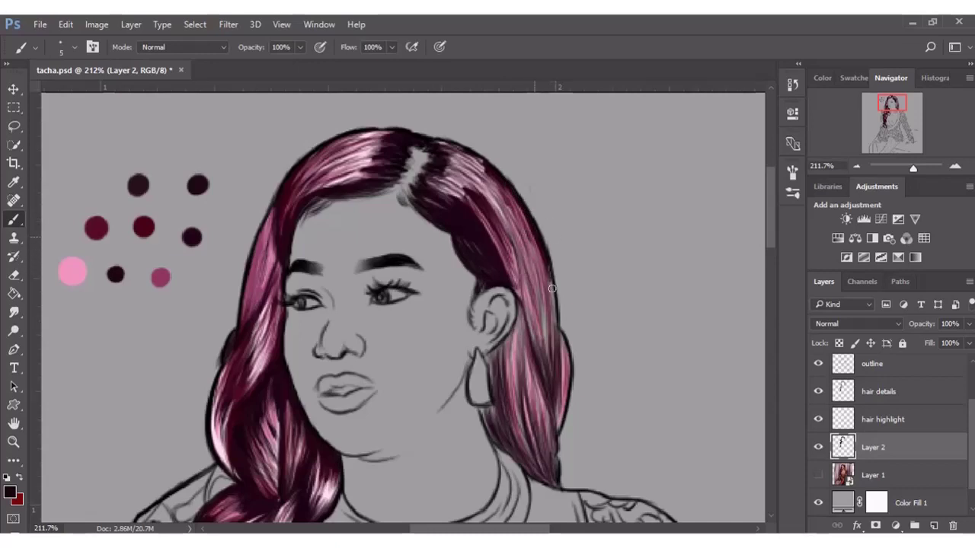
pyautogui.moveTo(553, 288); pyautogui.dragTo(546, 373)
pyautogui.moveTo(535, 304)
pyautogui.mouseDown()
pyautogui.moveTo(544, 370)
pyautogui.moveTo(547, 294)
pyautogui.mouseUp()
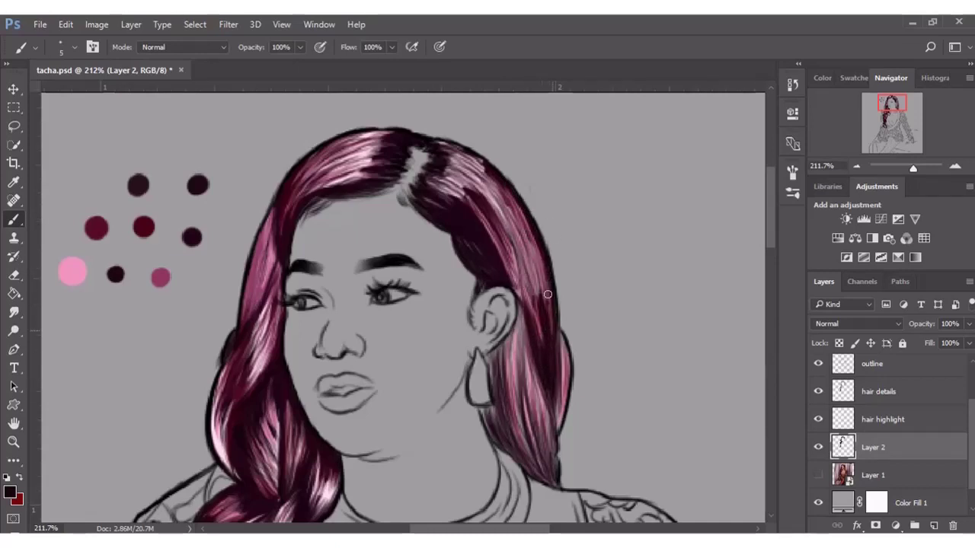
pyautogui.moveTo(514, 266); pyautogui.dragTo(525, 304)
pyautogui.moveTo(511, 245); pyautogui.dragTo(537, 305)
pyautogui.moveTo(487, 190); pyautogui.dragTo(533, 283)
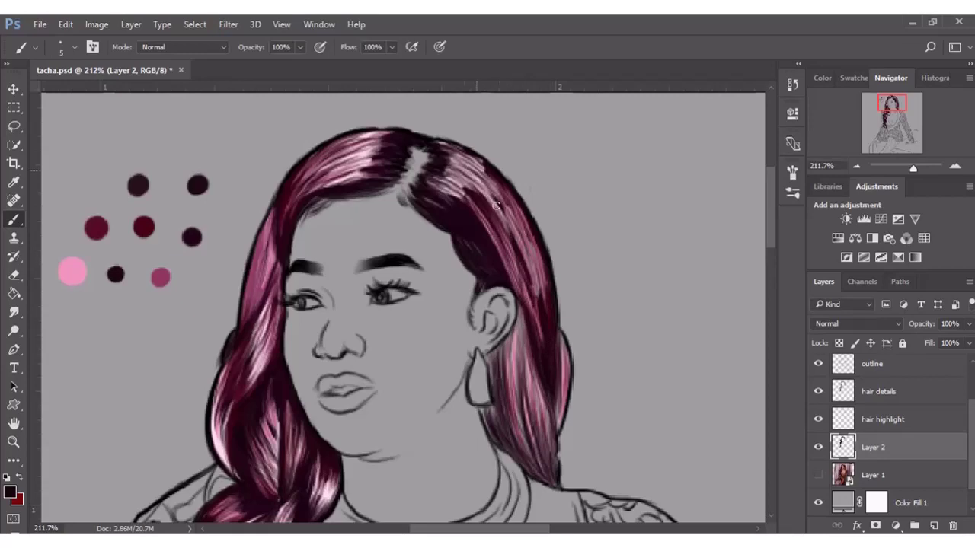
pyautogui.moveTo(495, 206); pyautogui.dragTo(543, 300)
pyautogui.moveTo(542, 259); pyautogui.dragTo(550, 297)
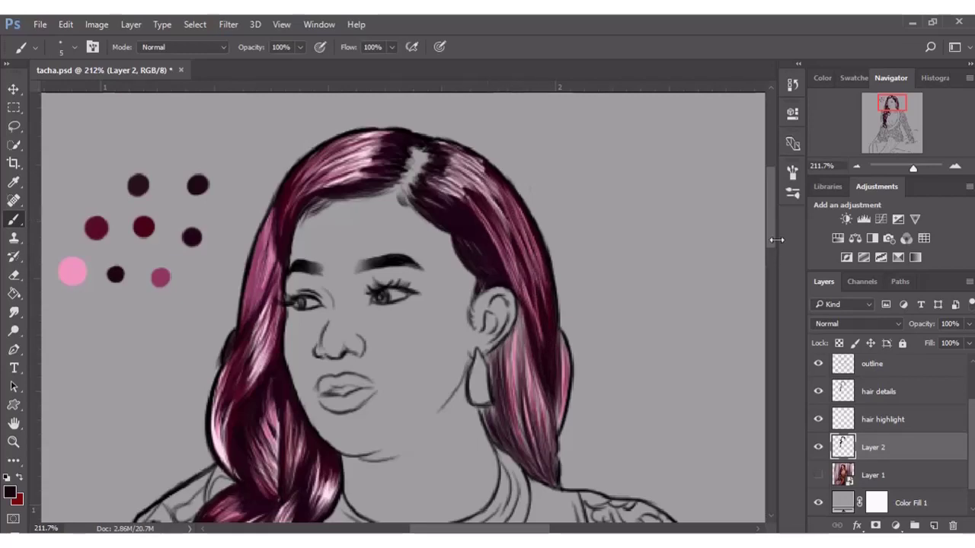
# Darken the right strand from the ear and earring down to the shoulder and tip
pyautogui.scroll(-5, 635, 225)
pyautogui.moveTo(773, 267); pyautogui.dragTo(777, 252)
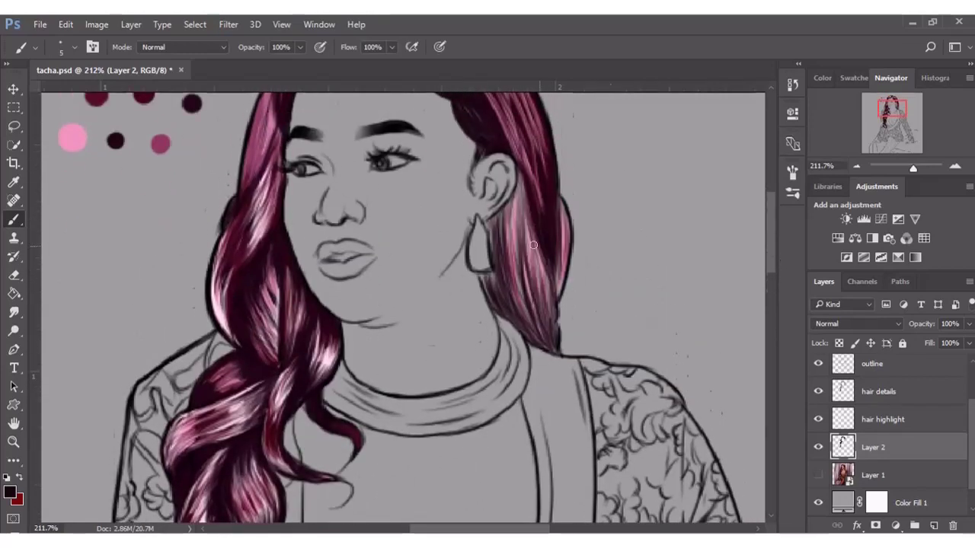
pyautogui.moveTo(564, 204); pyautogui.dragTo(561, 282)
pyautogui.moveTo(561, 239); pyautogui.dragTo(556, 303)
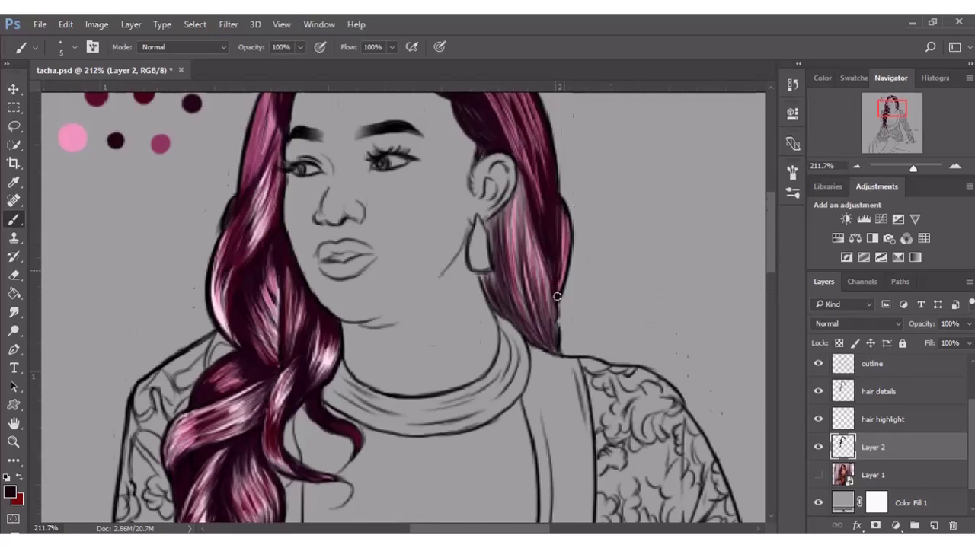
pyautogui.moveTo(547, 191); pyautogui.dragTo(533, 279)
pyautogui.moveTo(520, 165)
pyautogui.mouseDown()
pyautogui.moveTo(506, 213)
pyautogui.moveTo(490, 220)
pyautogui.mouseUp()
pyautogui.moveTo(523, 186); pyautogui.dragTo(533, 277)
pyautogui.moveTo(526, 217)
pyautogui.mouseDown()
pyautogui.moveTo(538, 309)
pyautogui.moveTo(554, 320)
pyautogui.moveTo(485, 248)
pyautogui.moveTo(519, 294)
pyautogui.mouseUp()
pyautogui.moveTo(489, 229)
pyautogui.mouseDown()
pyautogui.moveTo(496, 301)
pyautogui.moveTo(481, 277)
pyautogui.moveTo(500, 313)
pyautogui.mouseUp()
pyautogui.moveTo(492, 278)
pyautogui.mouseDown()
pyautogui.moveTo(527, 337)
pyautogui.moveTo(542, 326)
pyautogui.moveTo(557, 340)
pyautogui.moveTo(542, 351)
pyautogui.mouseUp()
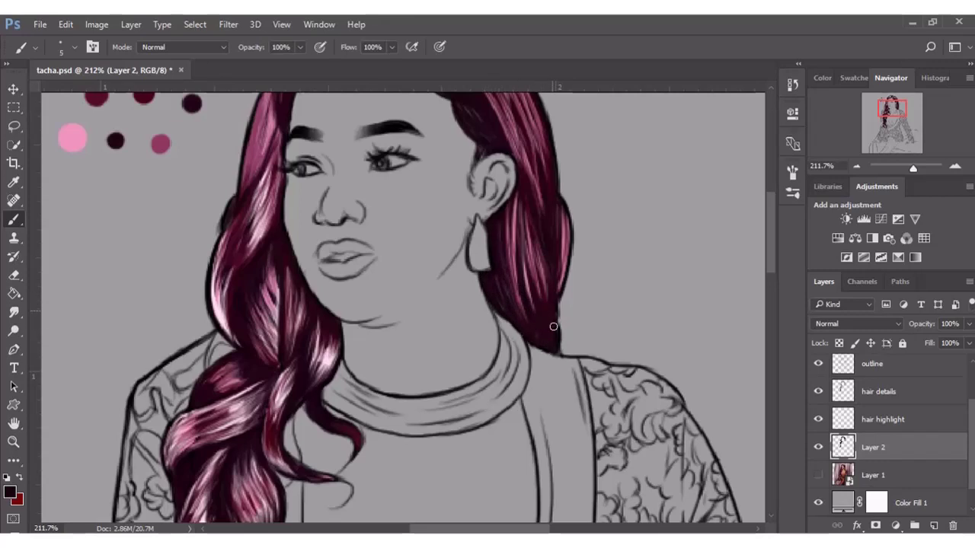
pyautogui.moveTo(554, 327); pyautogui.dragTo(553, 309)
pyautogui.moveTo(527, 233); pyautogui.dragTo(531, 291)
# Lower the hair highlight layer's opacity to about 62%
pyautogui.moveTo(913, 166); pyautogui.dragTo(901, 166)
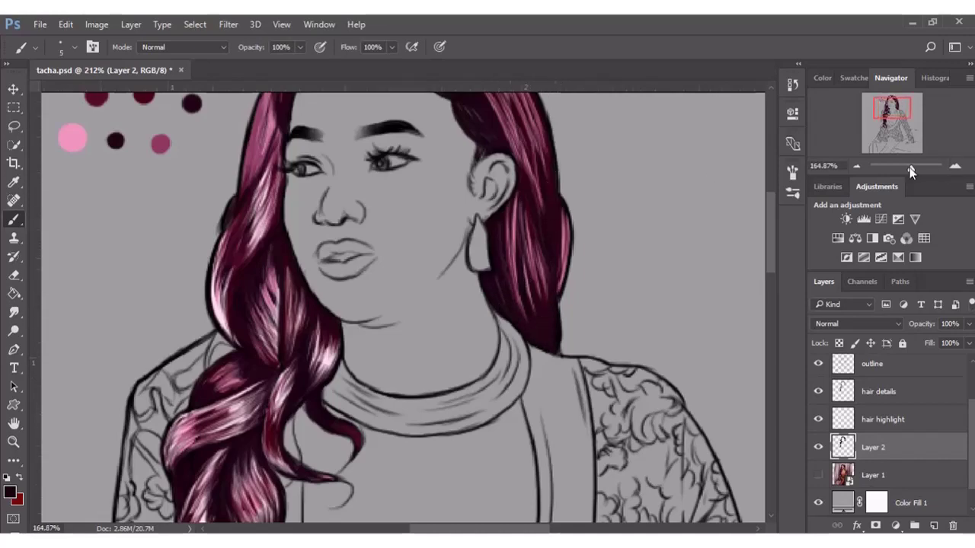
pyautogui.click(883, 419)
pyautogui.moveTo(968, 323)
pyautogui.mouseDown()
pyautogui.moveTo(935, 345)
pyautogui.moveTo(950, 350)
pyautogui.mouseUp()
pyautogui.click(817, 503)
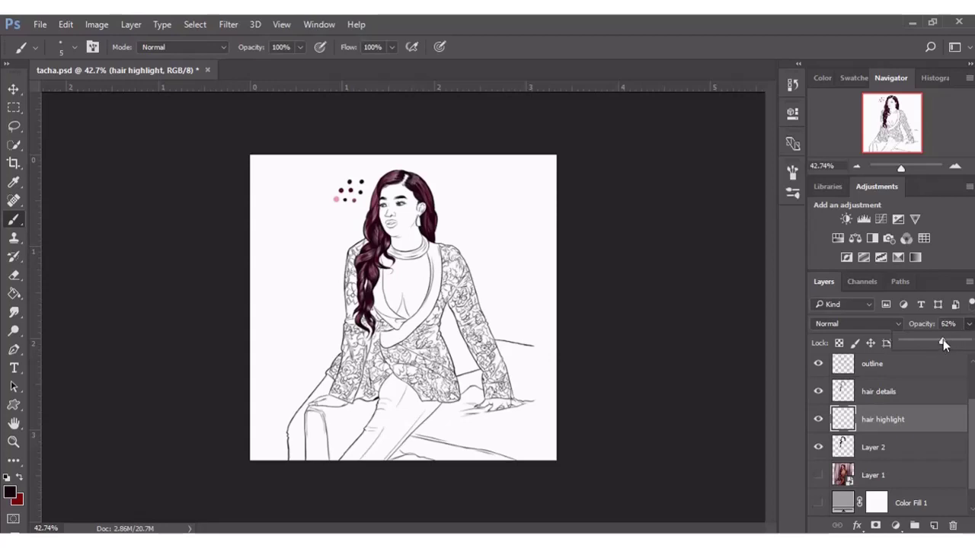
# Add a new empty Layer 3 from Layer 2 and keep the grey background fill visible
pyautogui.click(904, 449)
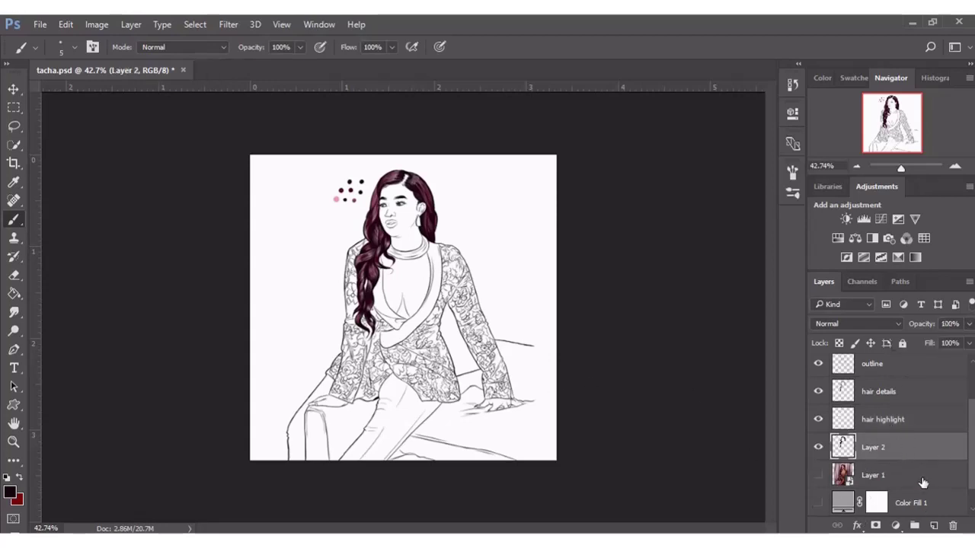
pyautogui.keyDown('ctrl'); pyautogui.click(934, 526); pyautogui.keyUp('ctrl')
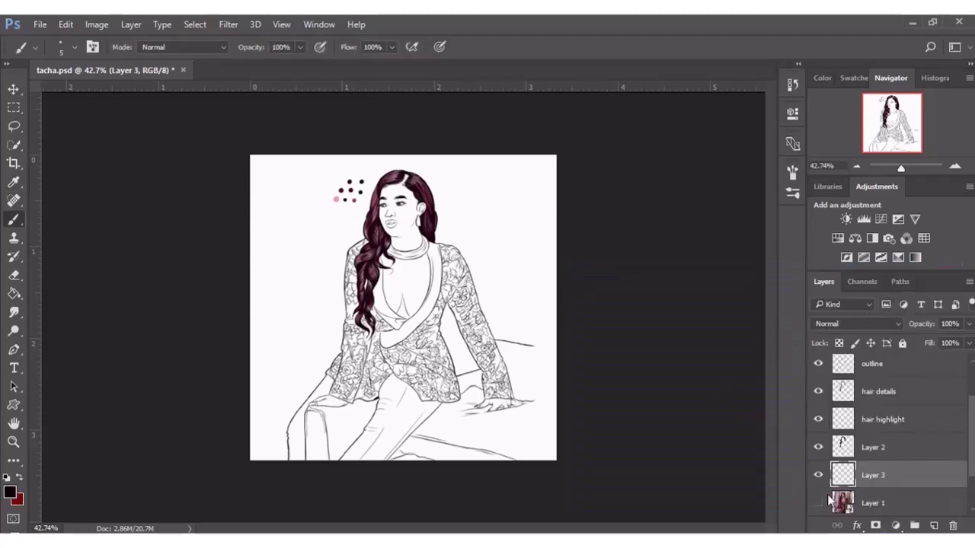
pyautogui.scroll(-2, 830, 499)
pyautogui.click(818, 475)
pyautogui.click(818, 475)
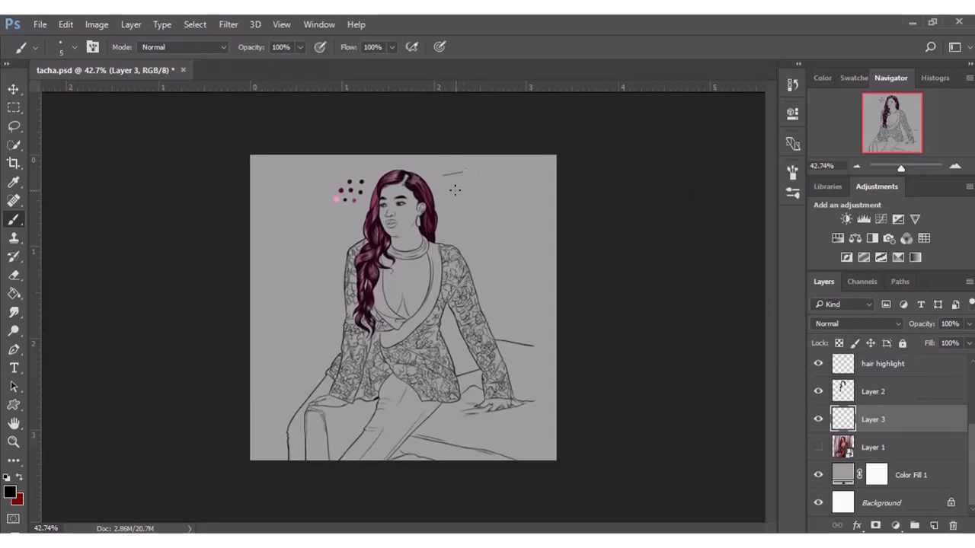
# Hand-letter 'To Be Continued' and 'Thanks for Watching' on Layer 3, right of the figure
pyautogui.moveTo(455, 176); pyautogui.dragTo(455, 191)
pyautogui.moveTo(466, 181); pyautogui.dragTo(478, 190)
pyautogui.moveTo(480, 175); pyautogui.dragTo(479, 190)
pyautogui.moveTo(490, 185); pyautogui.dragTo(467, 221)
pyautogui.moveTo(474, 212); pyautogui.dragTo(473, 212)
pyautogui.moveTo(479, 210)
pyautogui.mouseDown()
pyautogui.moveTo(489, 220)
pyautogui.moveTo(533, 217)
pyautogui.mouseUp()
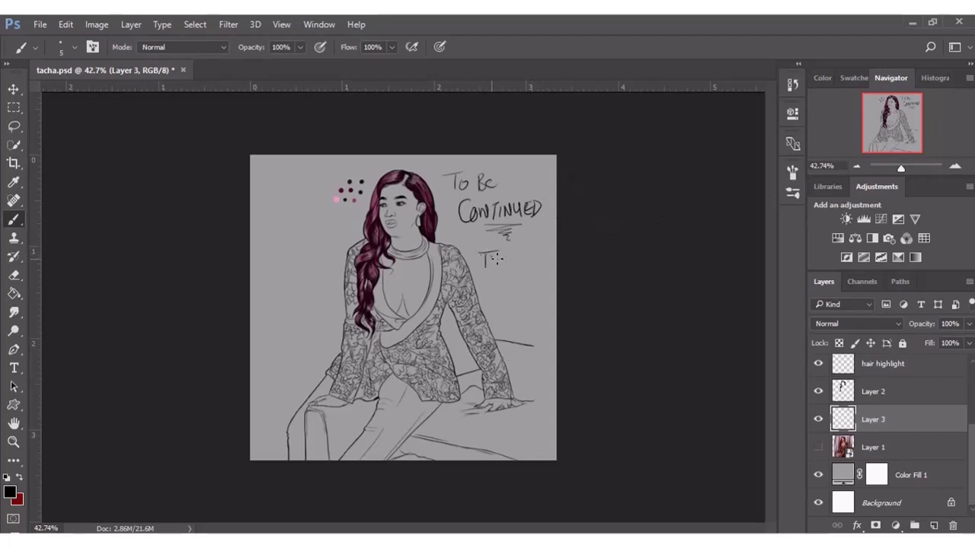
pyautogui.moveTo(491, 253); pyautogui.dragTo(512, 267)
pyautogui.moveTo(515, 266); pyautogui.dragTo(521, 257)
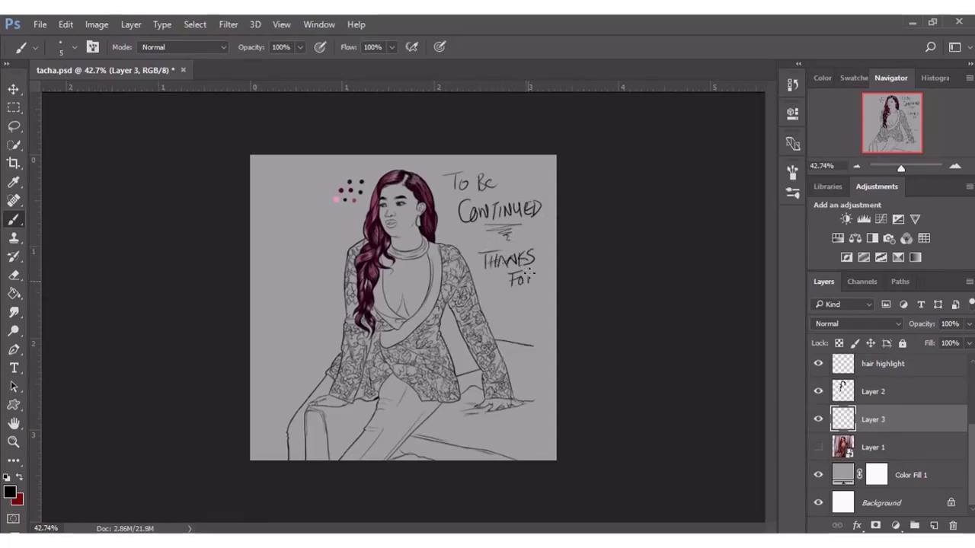
pyautogui.moveTo(509, 294); pyautogui.dragTo(549, 303)
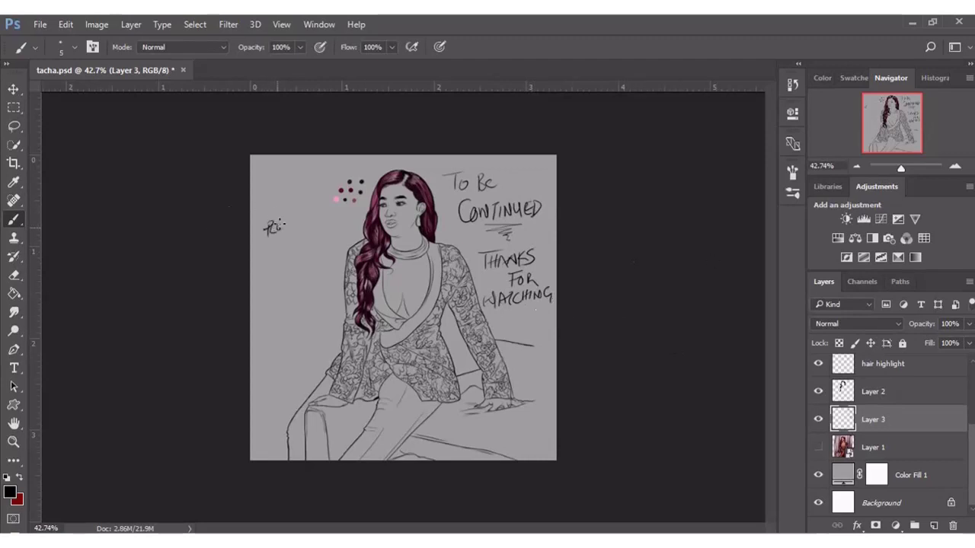
# Hand-letter 'Please Like Share and Subscribe' on the left side and underline it twice
pyautogui.moveTo(279, 219); pyautogui.dragTo(290, 231)
pyautogui.moveTo(292, 232); pyautogui.dragTo(306, 230)
pyautogui.moveTo(314, 217)
pyautogui.mouseDown()
pyautogui.moveTo(320, 224)
pyautogui.moveTo(279, 253)
pyautogui.moveTo(337, 246)
pyautogui.mouseUp()
pyautogui.moveTo(285, 274); pyautogui.dragTo(308, 264)
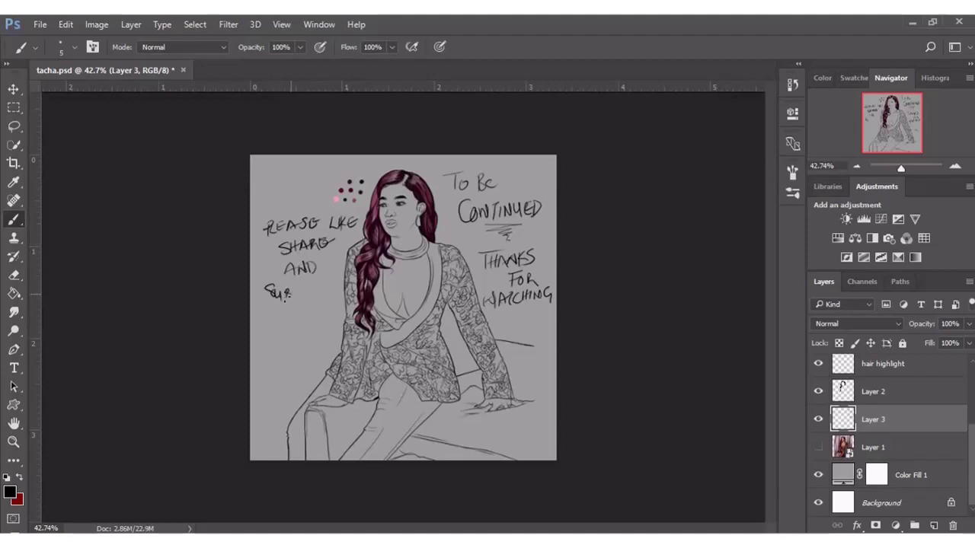
pyautogui.moveTo(292, 296); pyautogui.dragTo(337, 291)
pyautogui.moveTo(259, 313); pyautogui.dragTo(325, 308)
pyautogui.moveTo(273, 321); pyautogui.dragTo(320, 316)
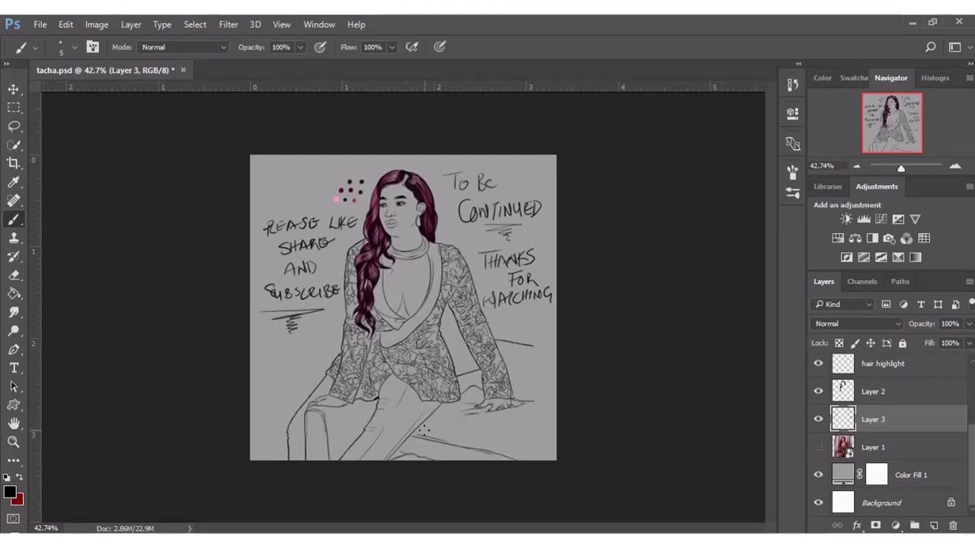
# Toggle Layer 3's lettering and the Color Fill 1 grey background to compare the painting
pyautogui.click(817, 424)
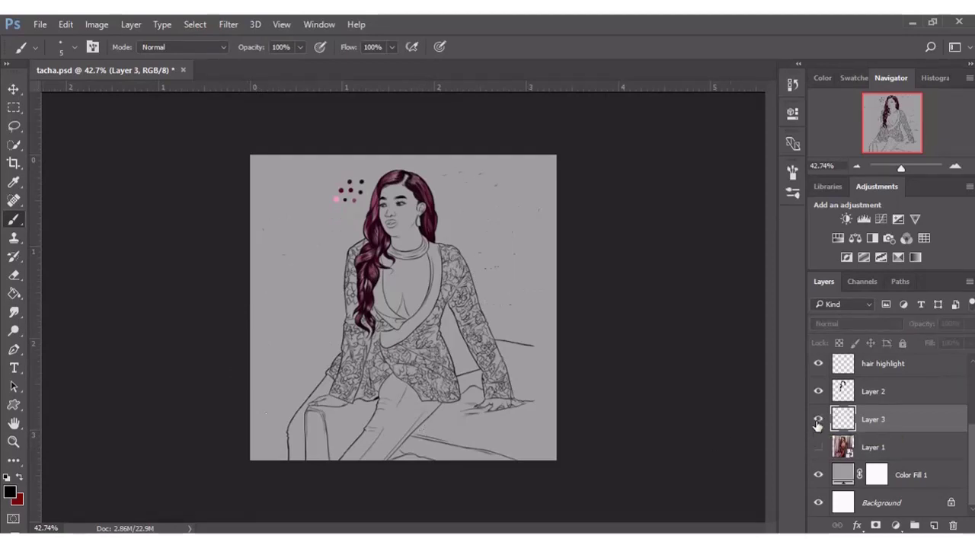
pyautogui.click(817, 420)
pyautogui.click(818, 477)
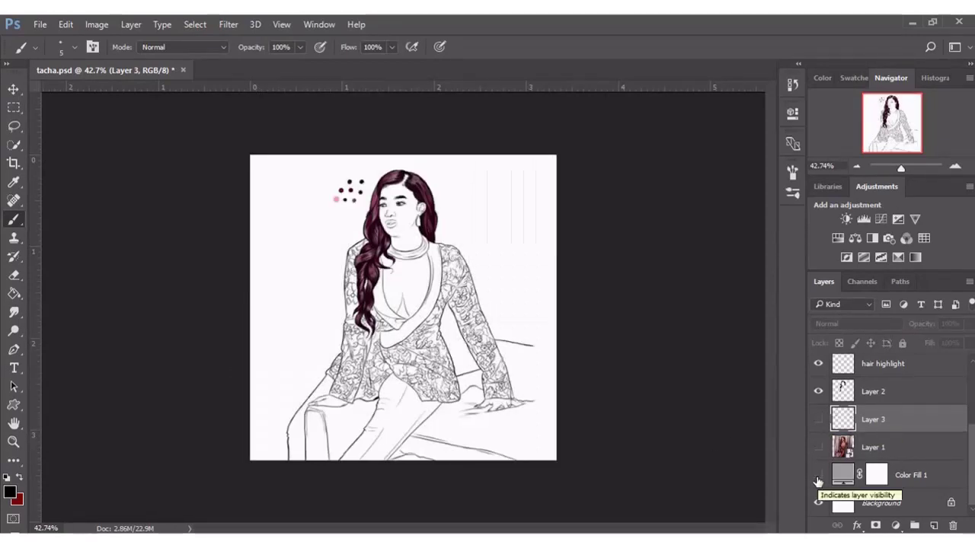
pyautogui.click(817, 479)
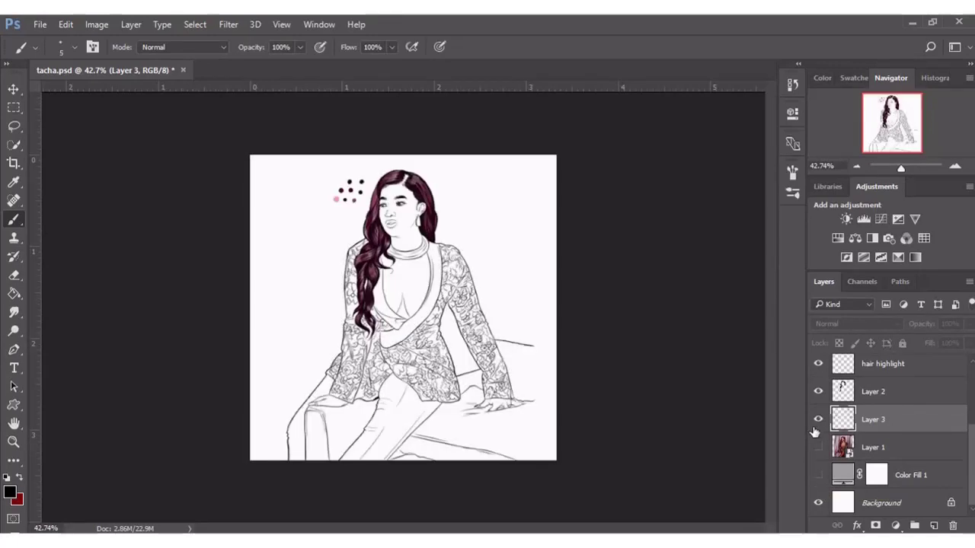
pyautogui.click(818, 419)
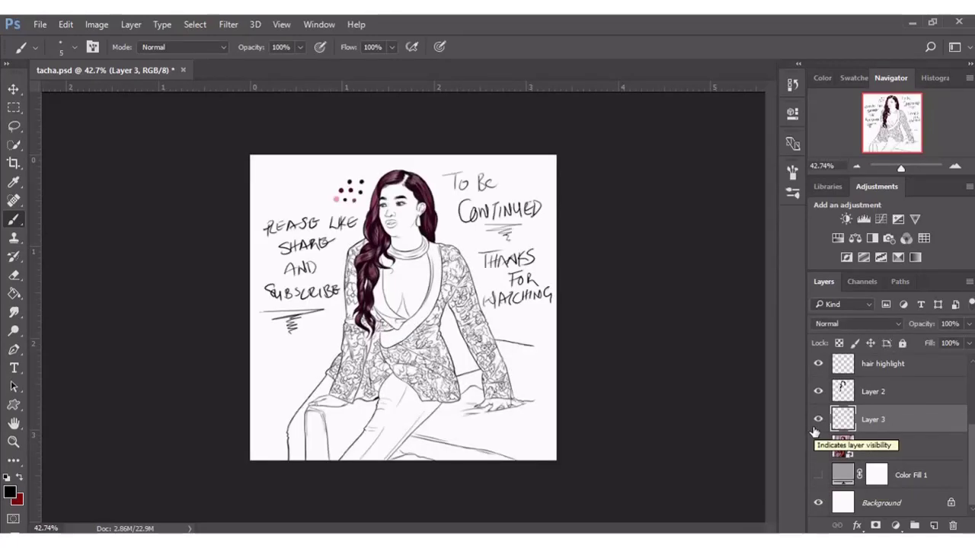
pyautogui.click(818, 476)
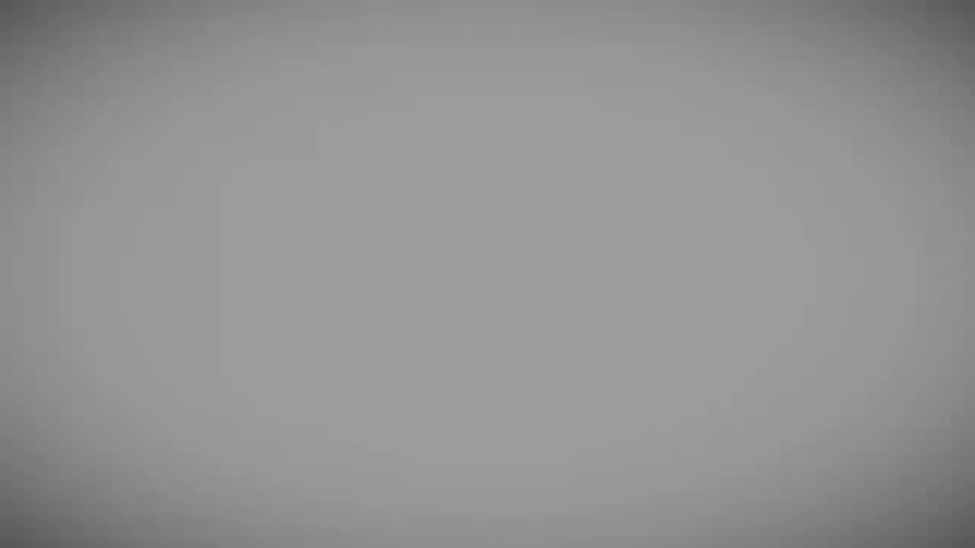